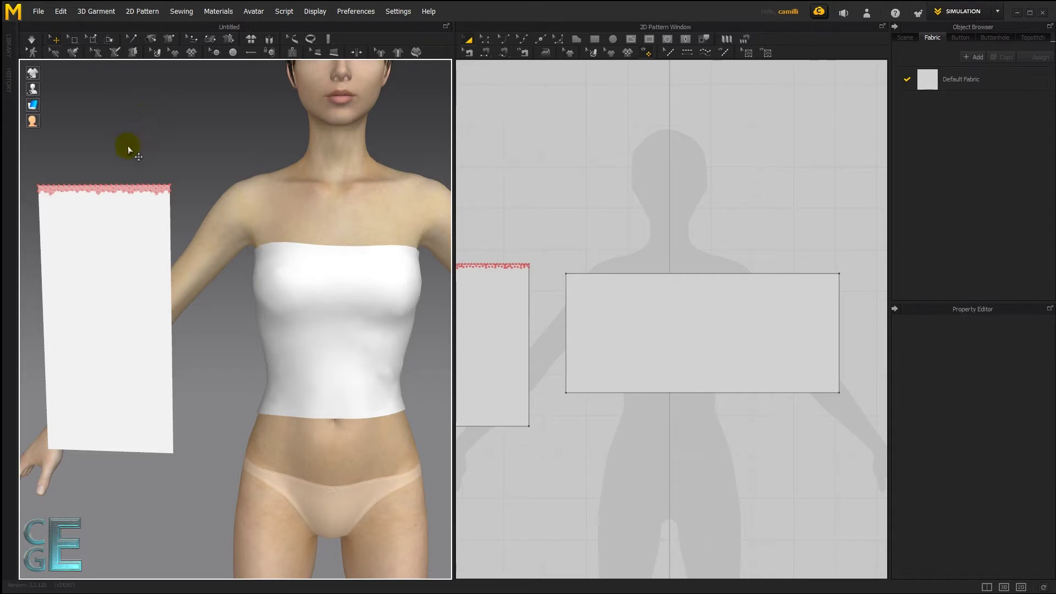
# Draw a zigzag line with the 3D Pen (Garment) tool down the front of the tube top, from upper edge to hem
pyautogui.click(73, 53)
pyautogui.click(334, 246)
pyautogui.click(339, 304)
pyautogui.click(342, 378)
pyautogui.click(331, 246)
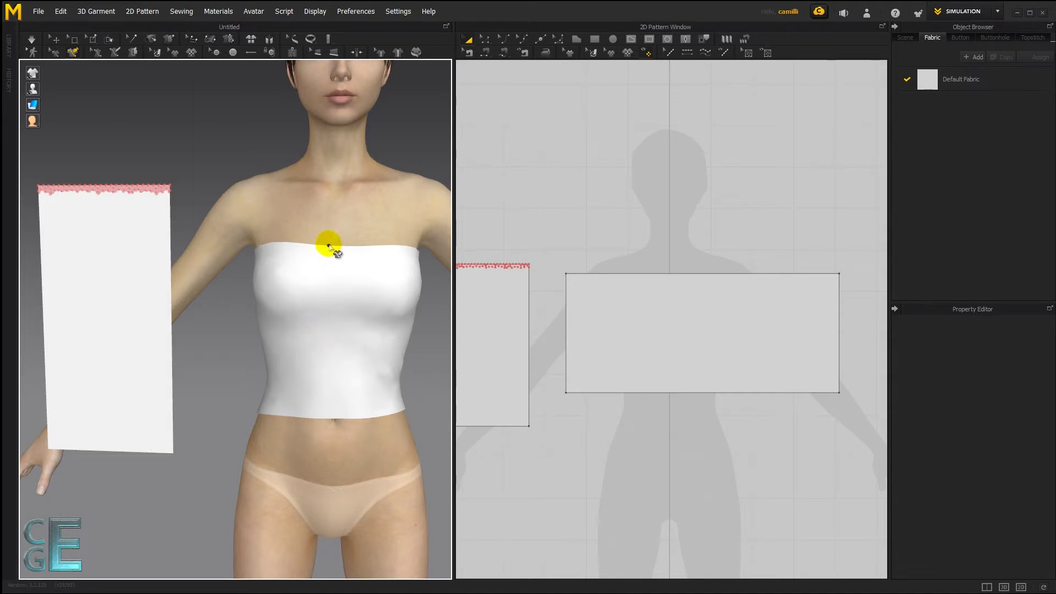
pyautogui.click(328, 246)
pyautogui.click(345, 274)
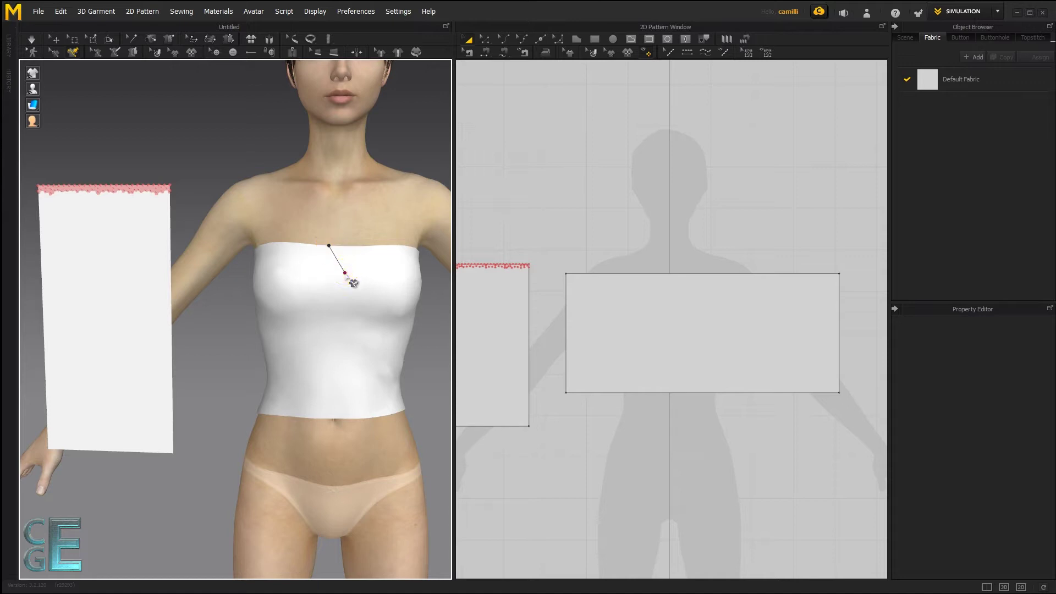
pyautogui.moveTo(319, 290); pyautogui.dragTo(318, 290)
pyautogui.click(343, 316)
pyautogui.click(309, 348)
pyautogui.click(332, 375)
pyautogui.click(313, 400)
pyautogui.moveTo(328, 409); pyautogui.dragTo(331, 419)
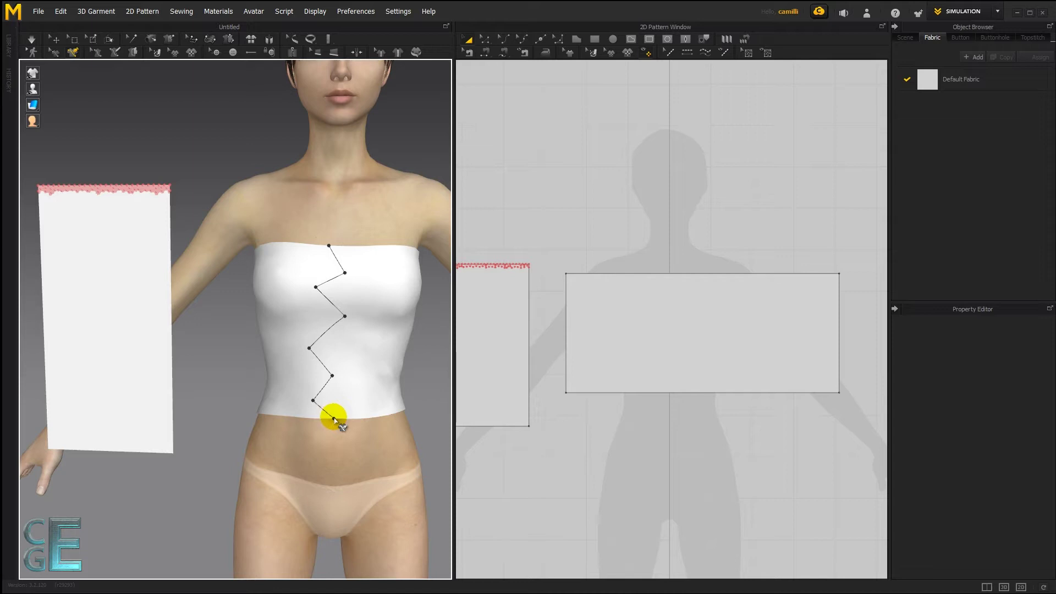
pyautogui.doubleClick(333, 419)
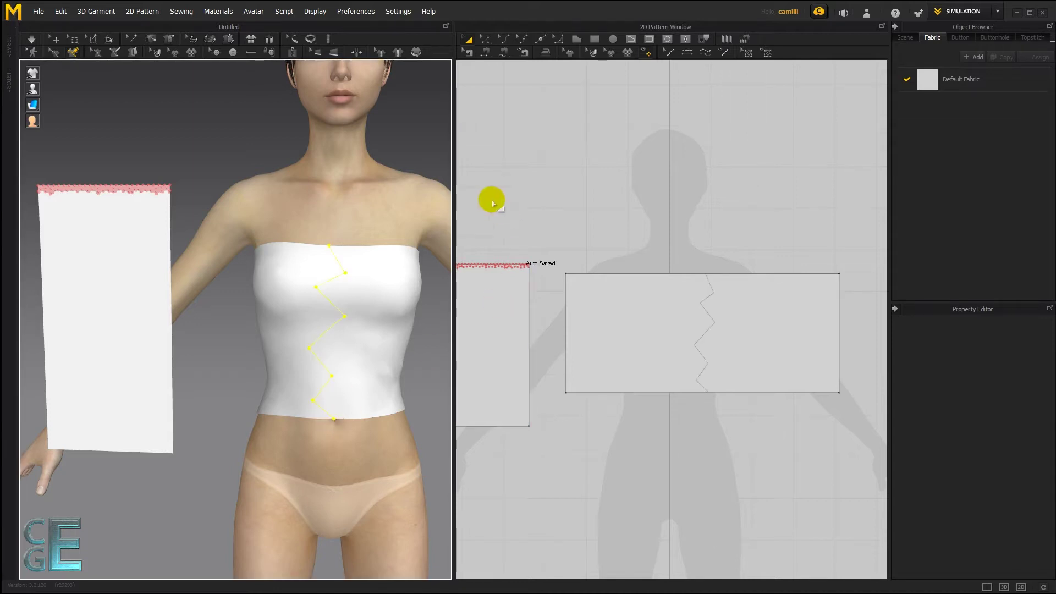
pyautogui.click(402, 278)
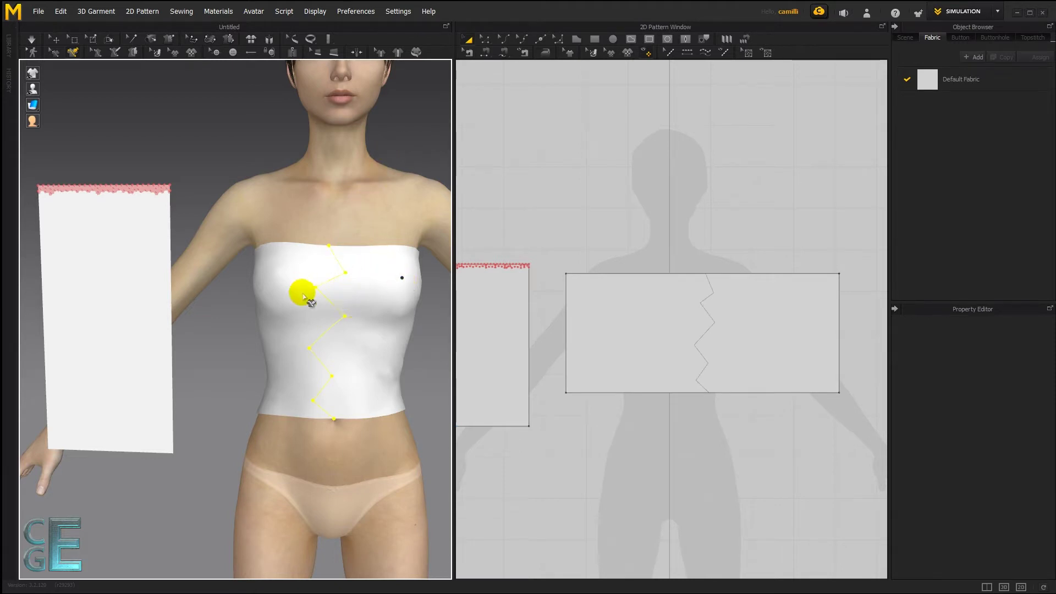
pyautogui.press('Escape')
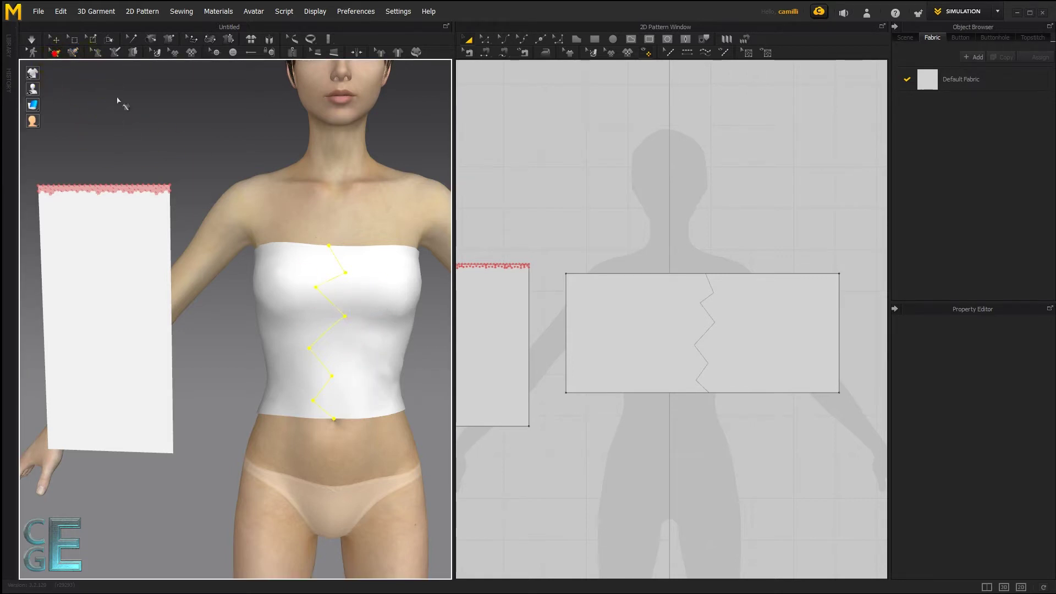
# Cut the tube top along the zigzag line
pyautogui.click(170, 122)
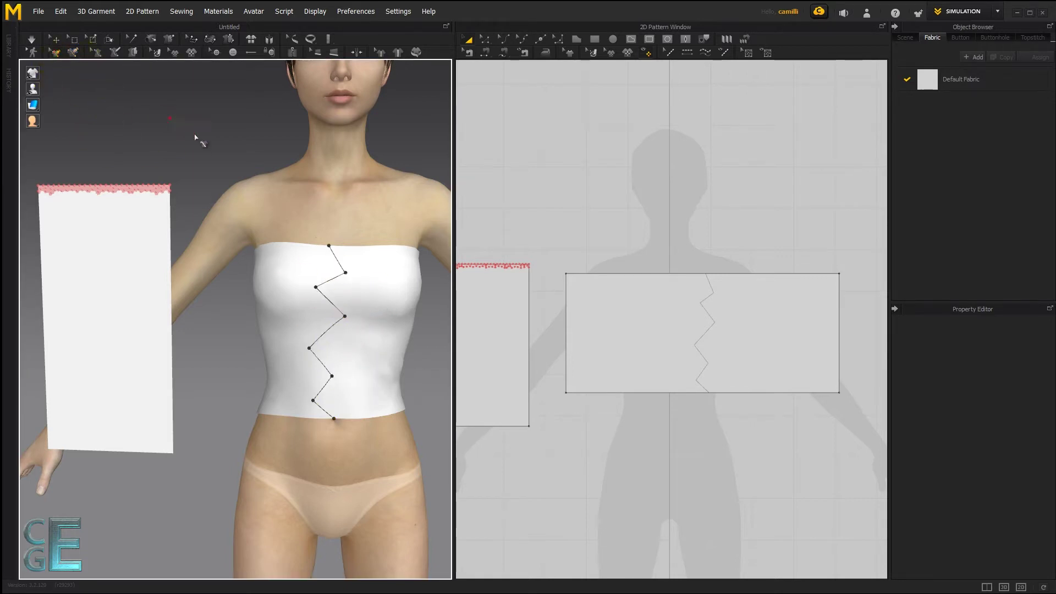
pyautogui.click(346, 267)
pyautogui.rightClick(337, 263)
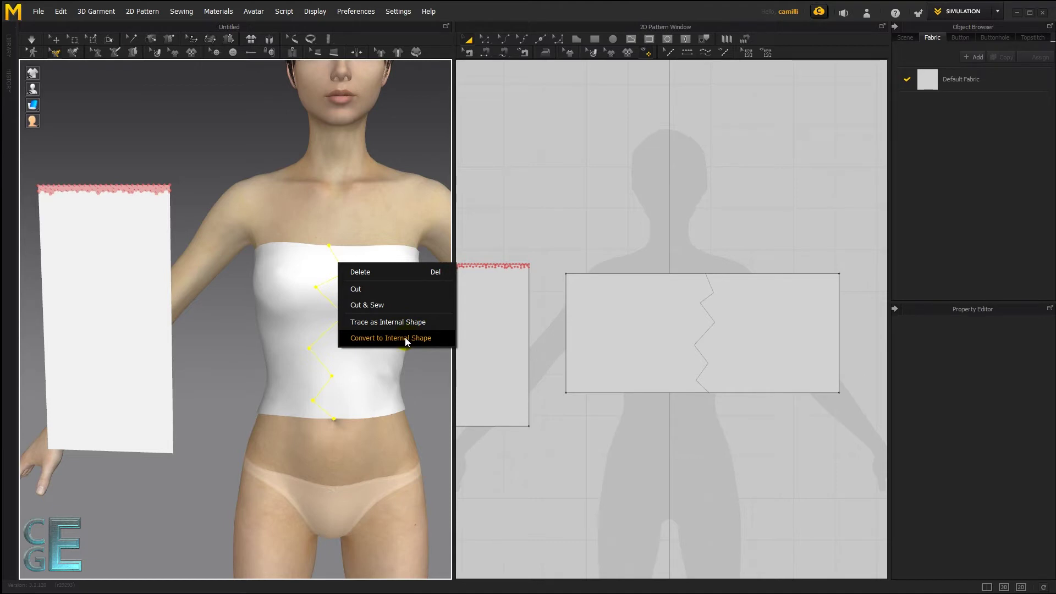
pyautogui.click(360, 289)
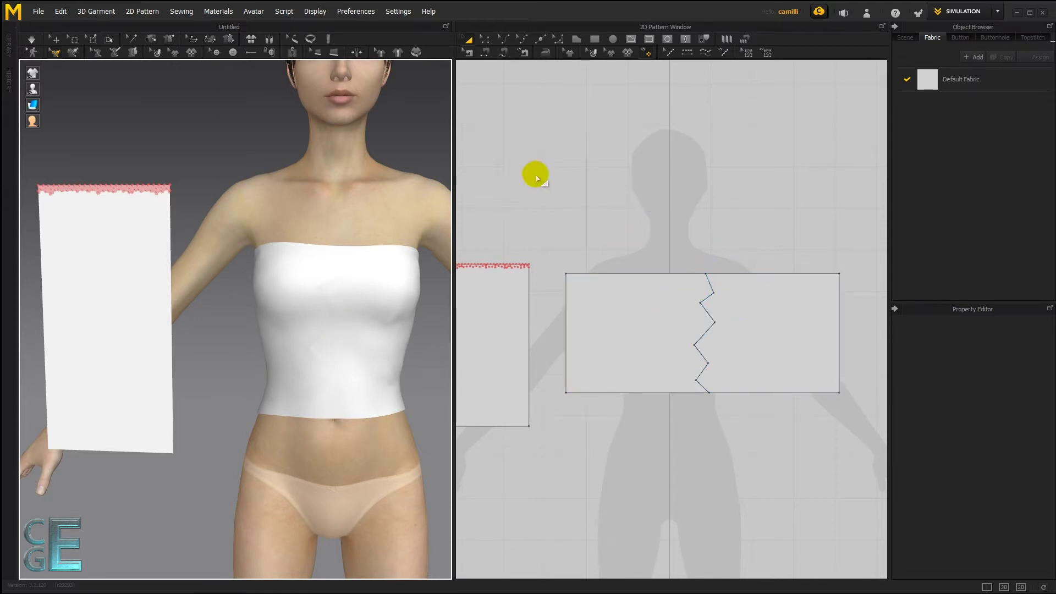
# Move the right-hand cut piece away from the left one in the 2D pattern and check the seams on their edges
pyautogui.click(468, 39)
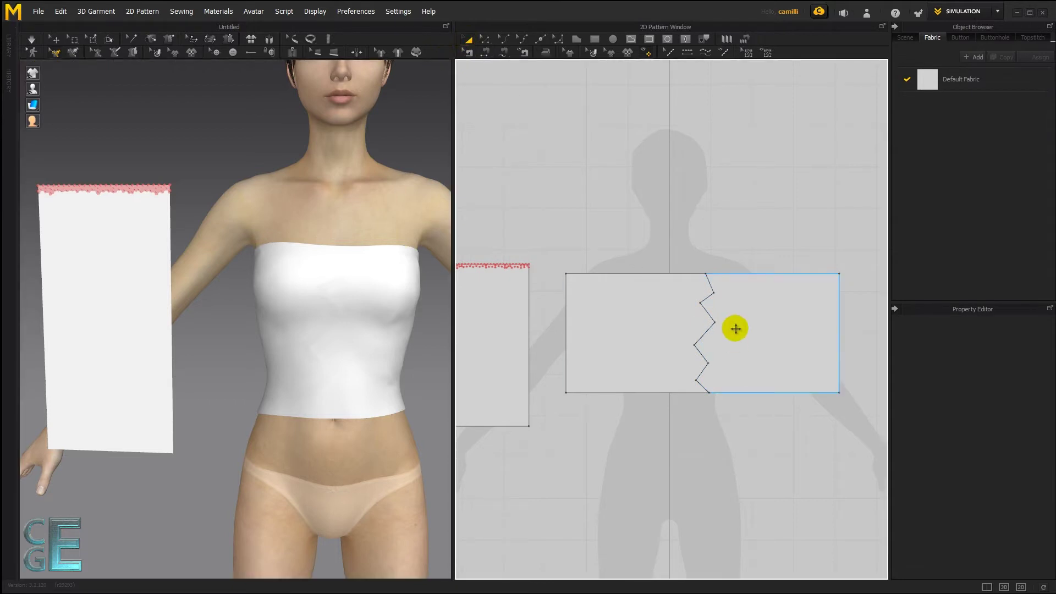
pyautogui.moveTo(735, 329); pyautogui.dragTo(762, 329)
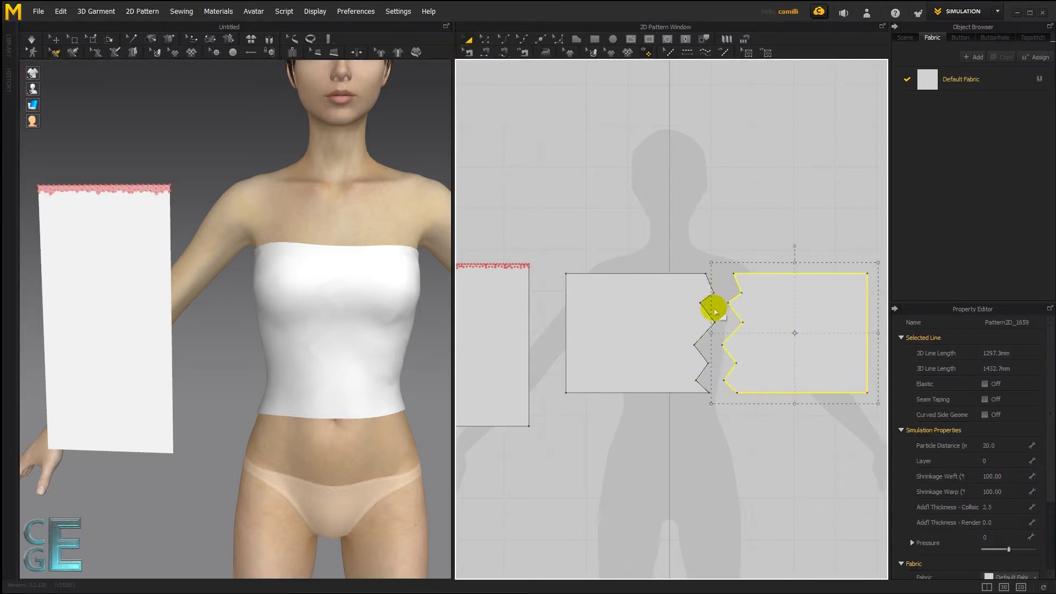
pyautogui.click(412, 288)
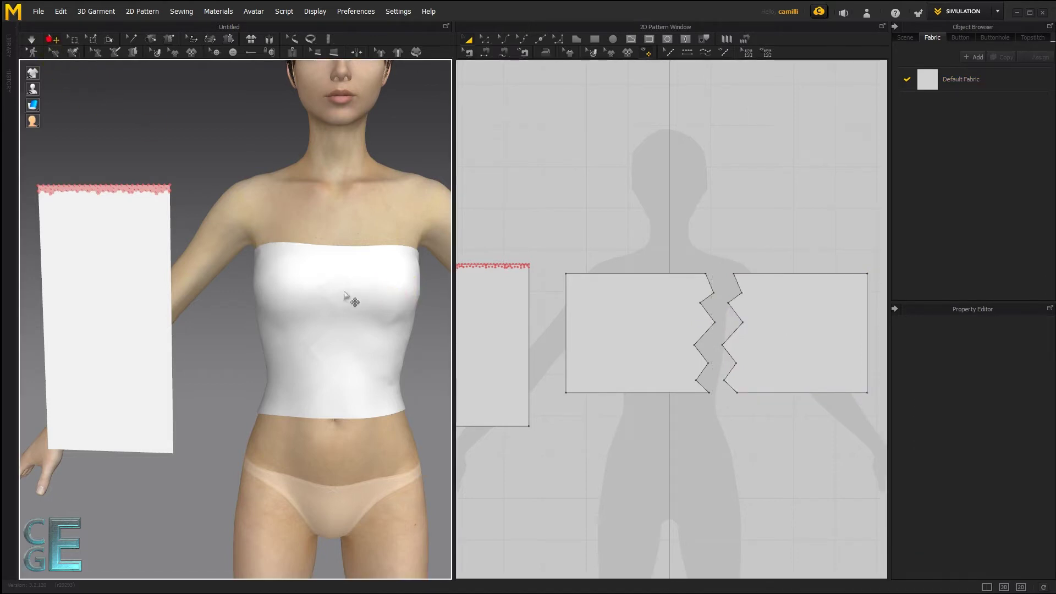
pyautogui.moveTo(345, 295); pyautogui.dragTo(373, 283)
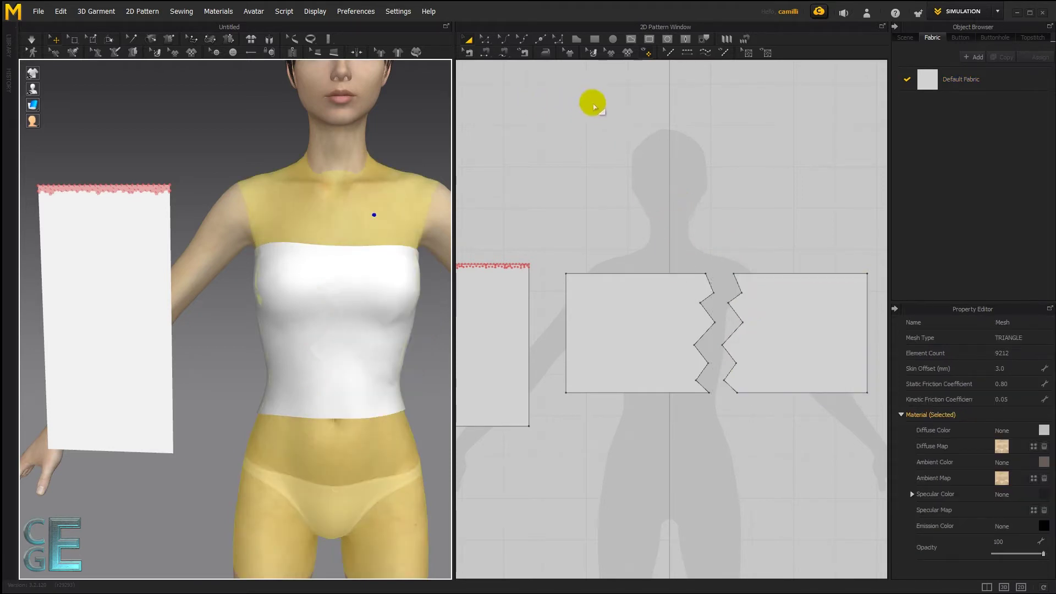
pyautogui.press('b')
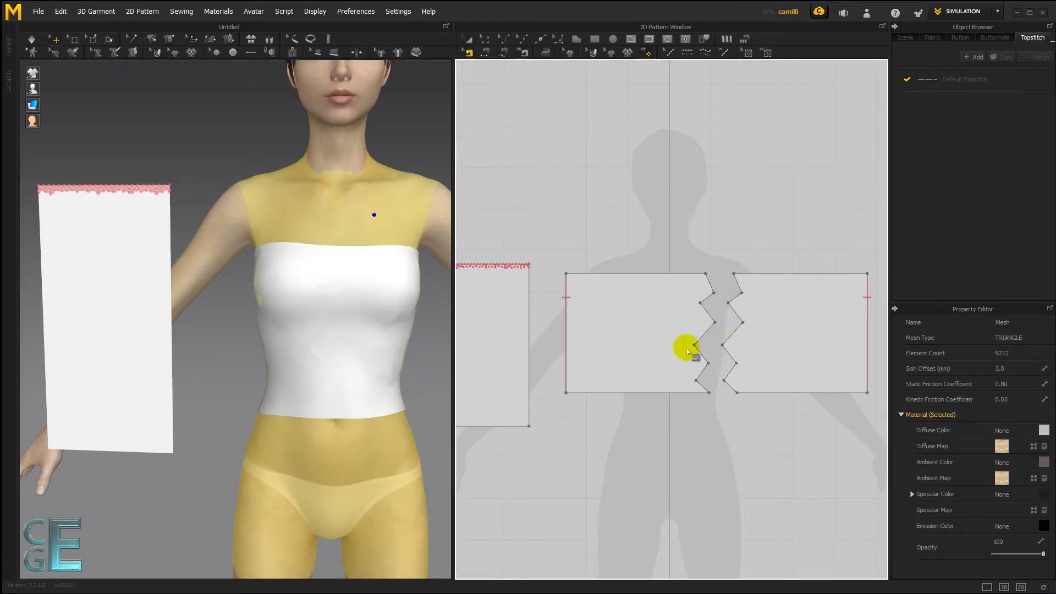
pyautogui.press('a')
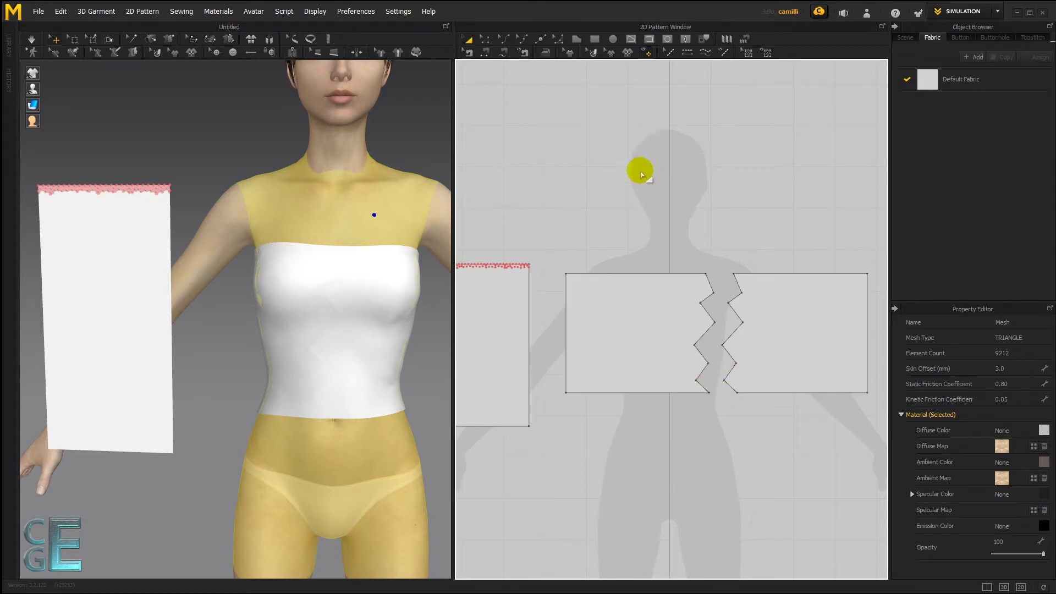
# Undo the piece move and the cut to return to the uncut tube top with the zigzag line
pyautogui.hotkey('ctrl', 'z')
pyautogui.hotkey('ctrl', 'z')
pyautogui.hotkey('ctrl', 'z')
pyautogui.hotkey('ctrl', 'z')
pyautogui.hotkey('ctrl', 'z')
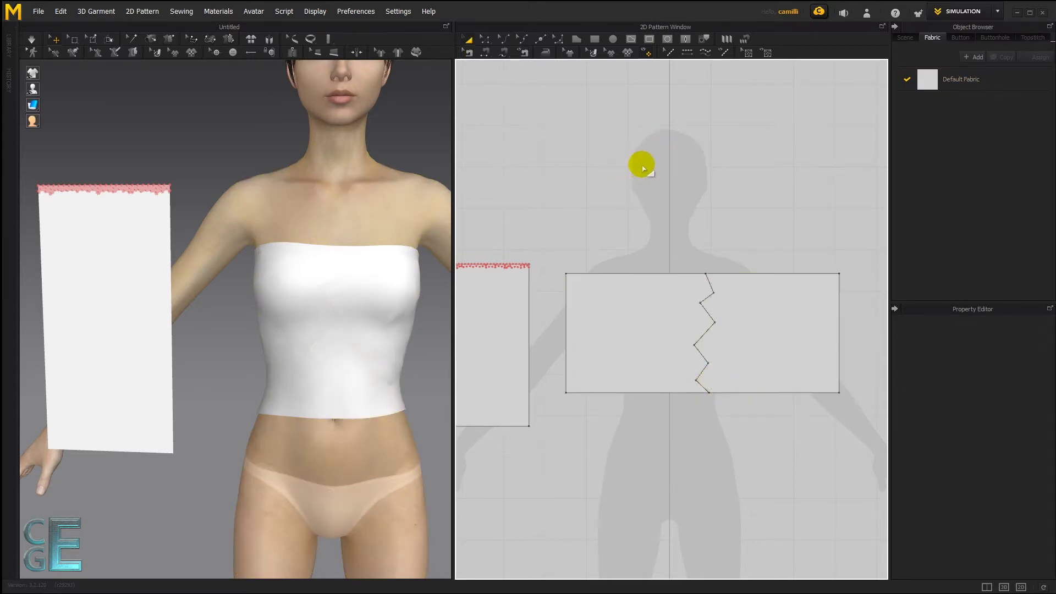
pyautogui.hotkey('ctrl', 'z')
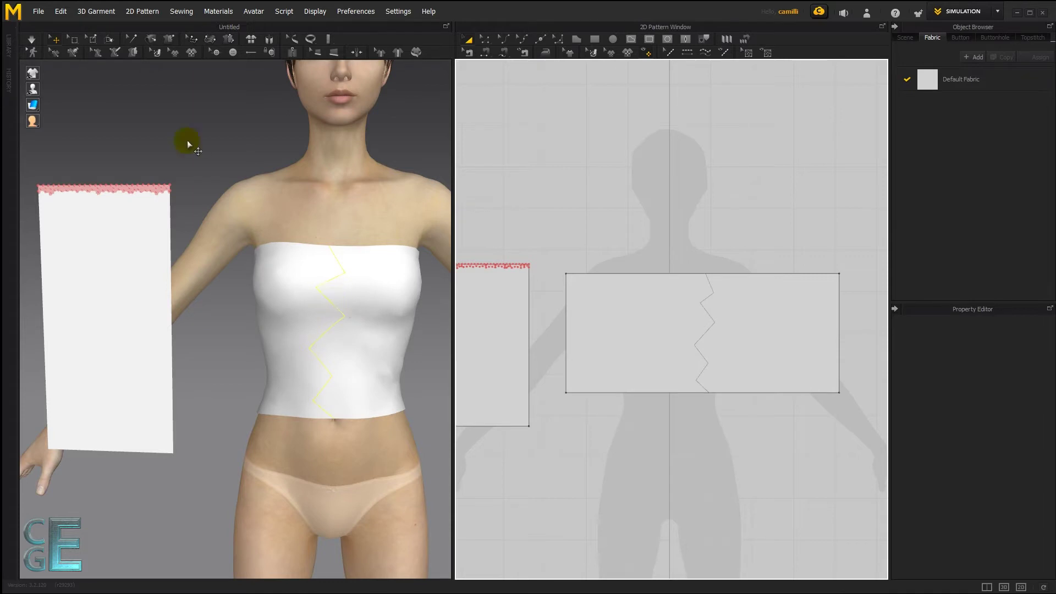
# Apply Cut & Sew along the zigzag line and move the right-hand piece away in the 2D pattern
pyautogui.click(55, 52)
pyautogui.click(322, 291)
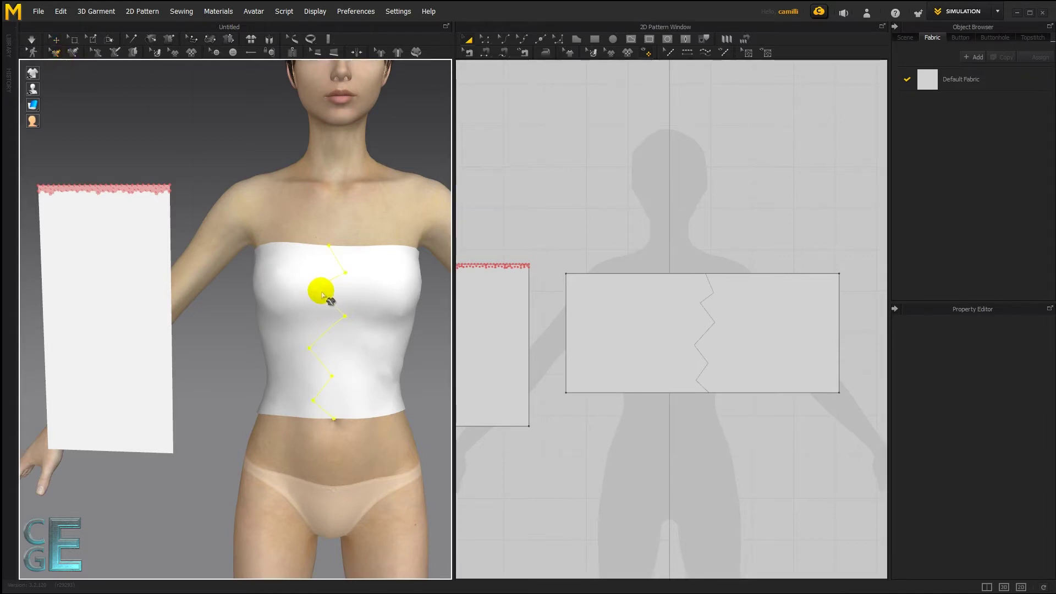
pyautogui.rightClick(322, 294)
pyautogui.click(351, 334)
pyautogui.click(790, 268)
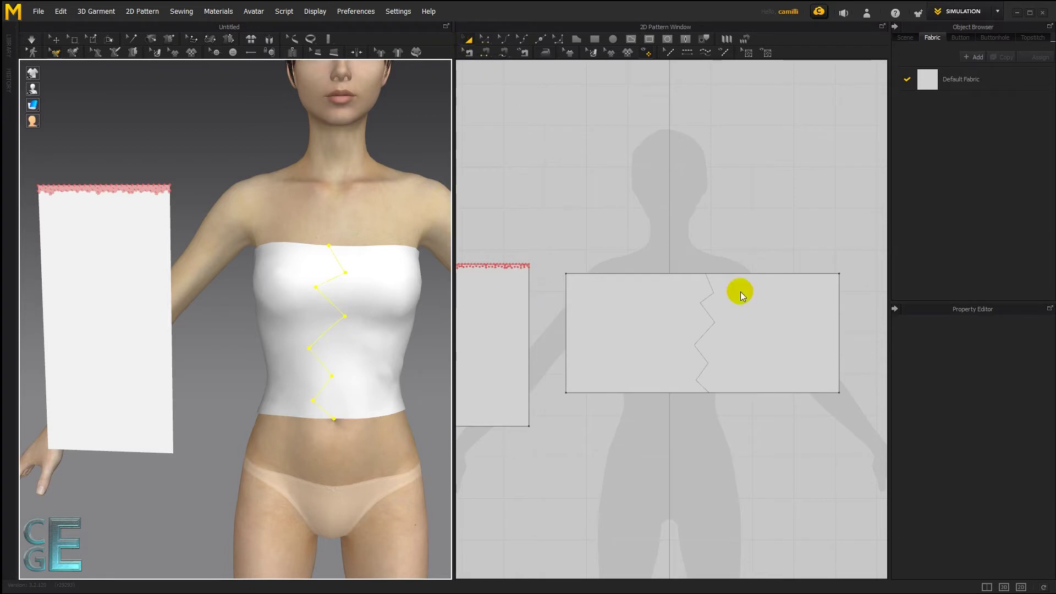
pyautogui.moveTo(743, 292); pyautogui.dragTo(793, 296)
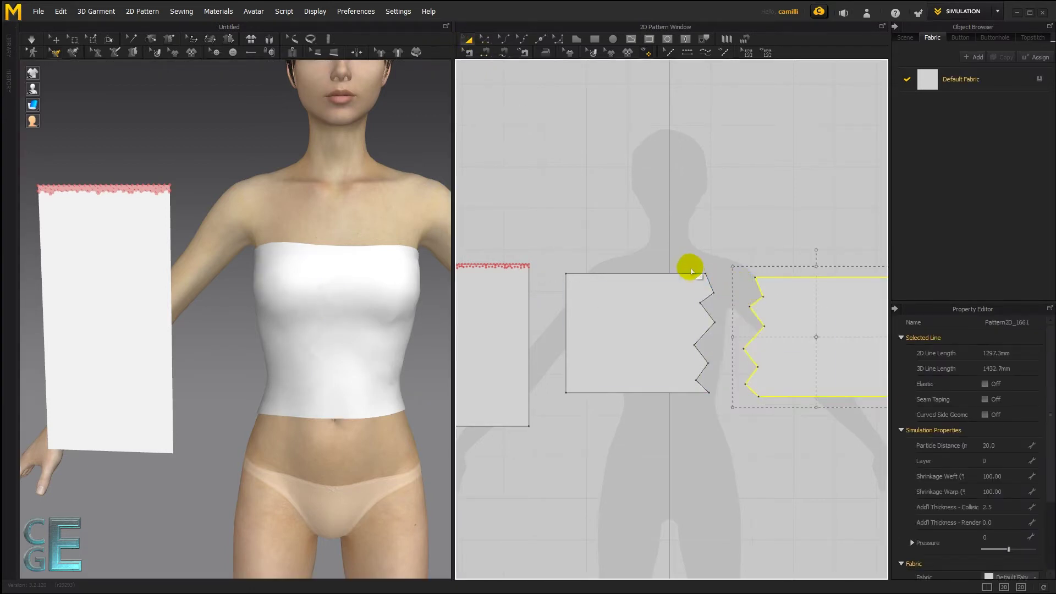
# Delete the seam on the long middle zigzag segment and the seam on the segment directly above it
pyautogui.press('b')
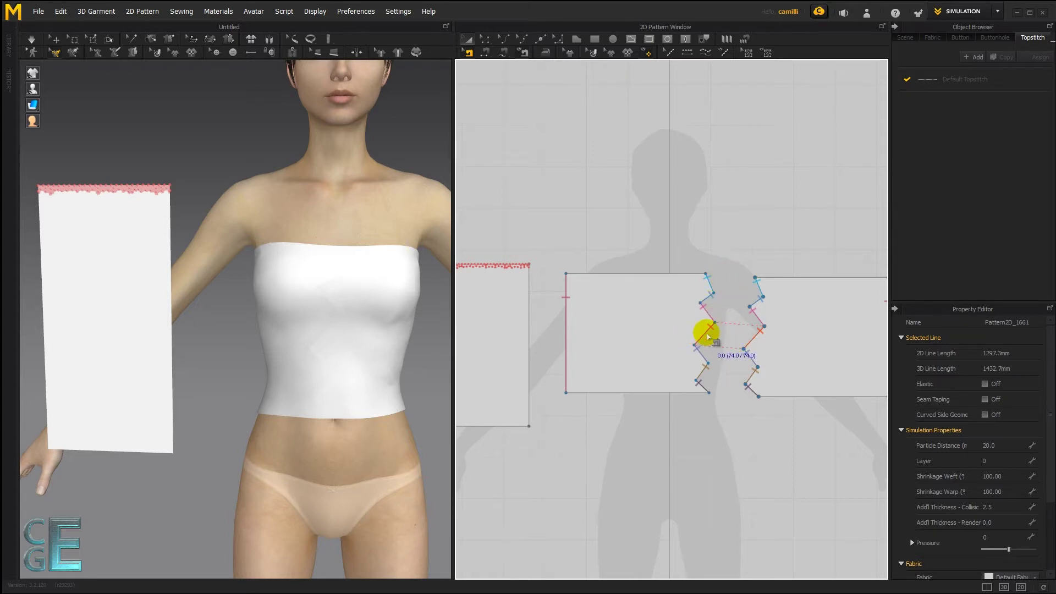
pyautogui.click(707, 335)
pyautogui.click(708, 336)
pyautogui.press('Delete')
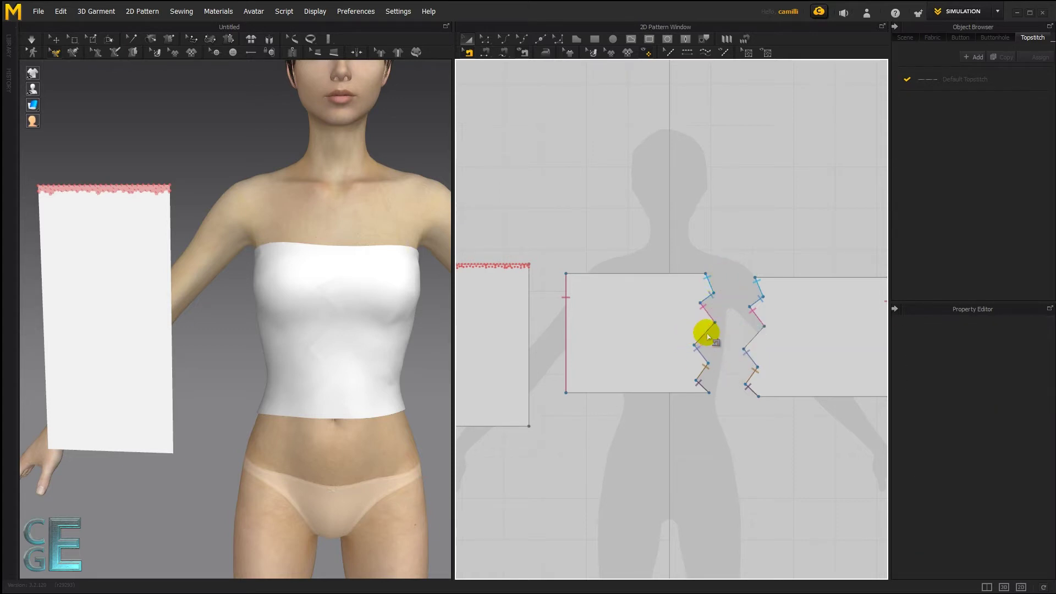
pyautogui.click(709, 314)
pyautogui.press('Delete')
pyautogui.click(637, 292)
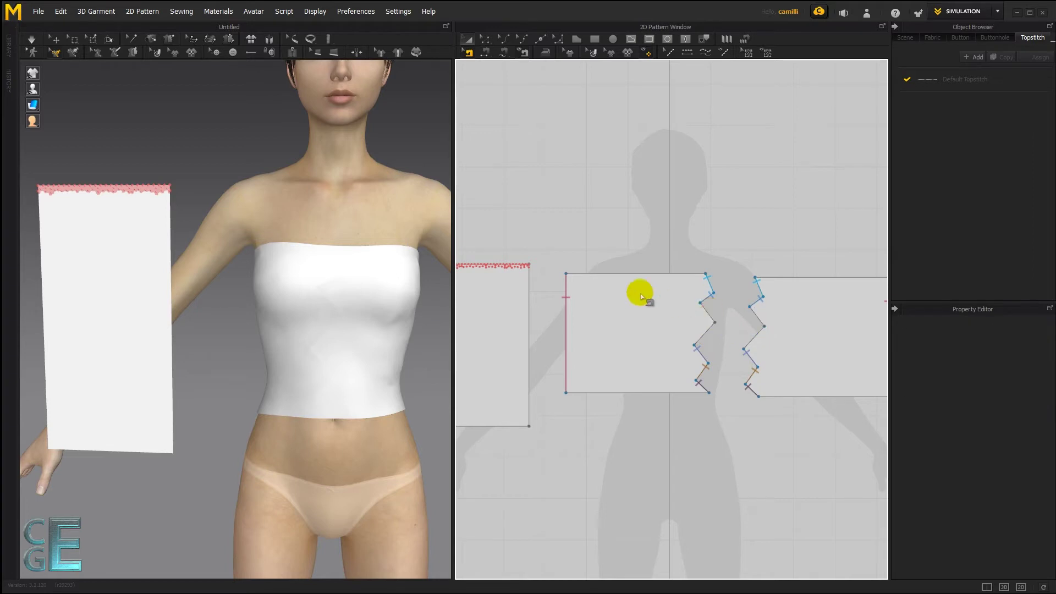
# Run the simulation, pull on the front of the tube top to open the unsewn gap, and stop the simulation
pyautogui.click(366, 278)
pyautogui.press('space')
pyautogui.moveTo(369, 279); pyautogui.dragTo(345, 273)
pyautogui.press('space')
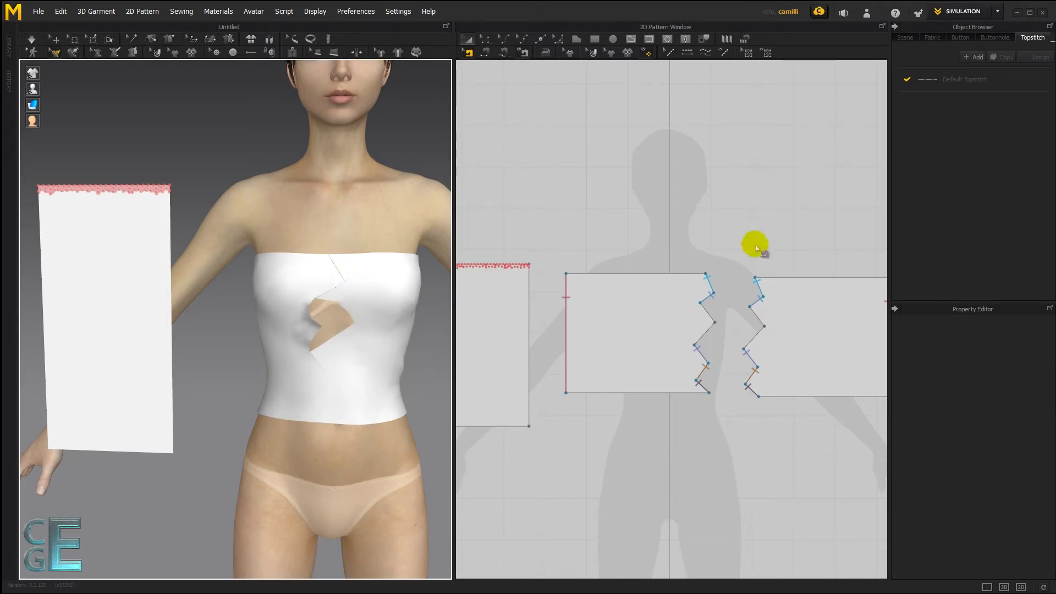
# Undo the Cut & Sew and its follow-up changes, and delete the zigzag line from the tube top
pyautogui.click(752, 224)
pyautogui.hotkey('ctrl', 'z')
pyautogui.hotkey('ctrl', 'z')
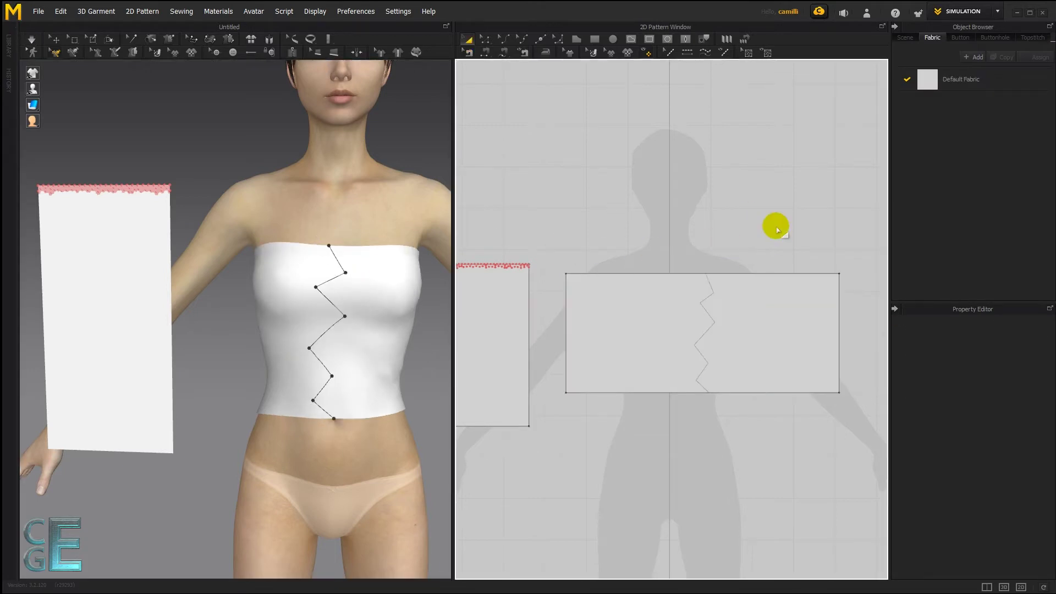
pyautogui.rightClick(336, 258)
pyautogui.click(359, 268)
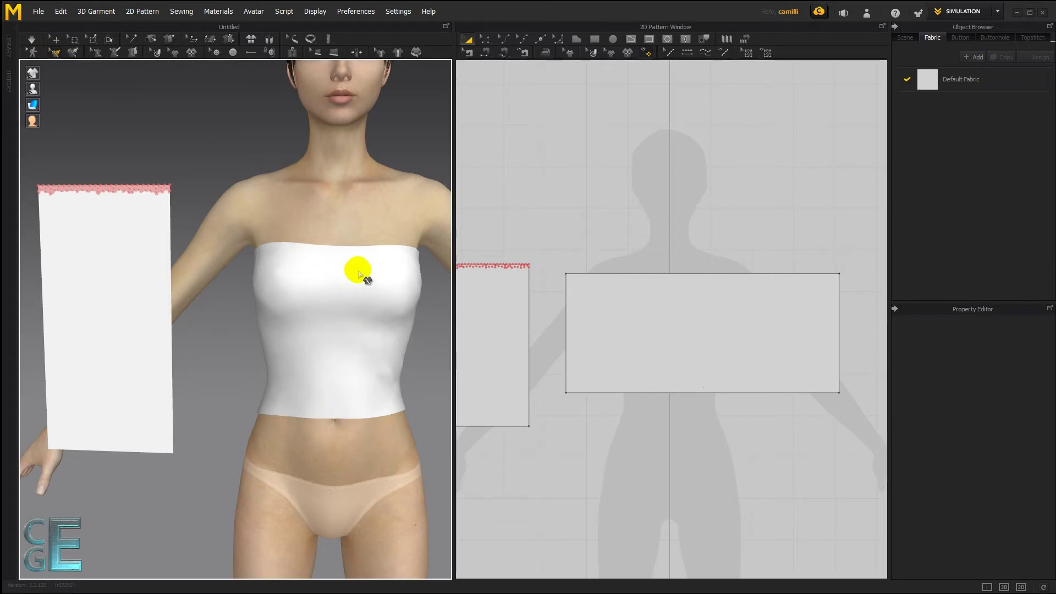
# Draw a V-shaped line with the 3D Pen (Garment) tool at the tube top's upper edge, both ends on the edge
pyautogui.click(72, 52)
pyautogui.click(303, 247)
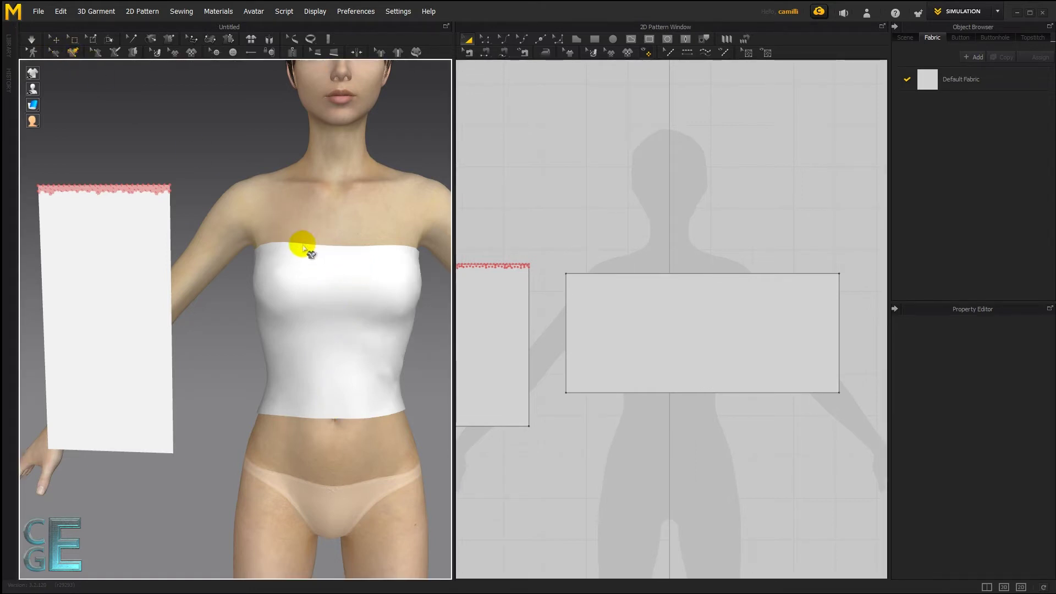
pyautogui.click(333, 284)
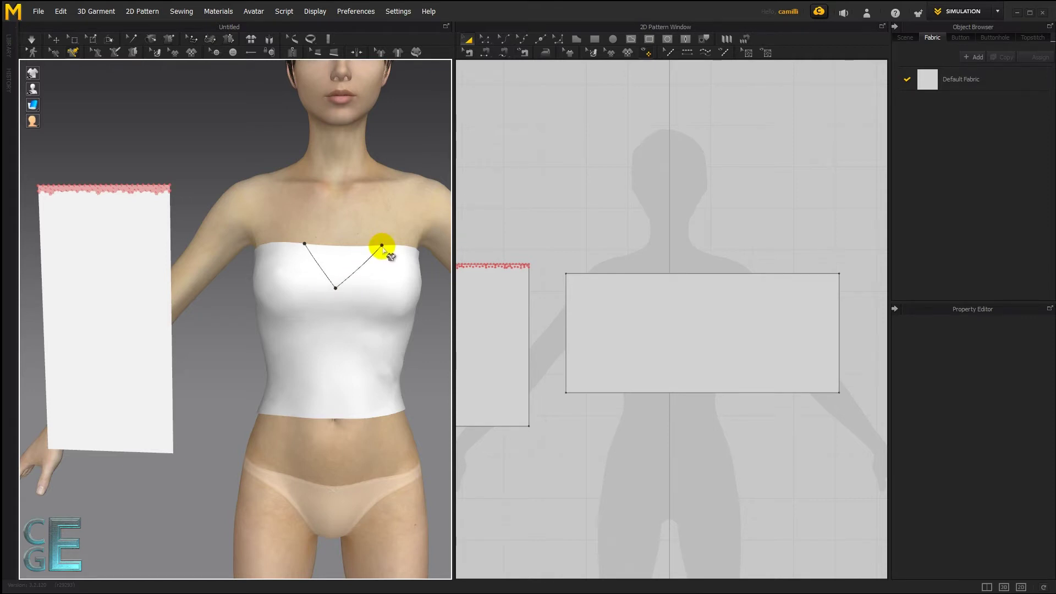
pyautogui.click(382, 244)
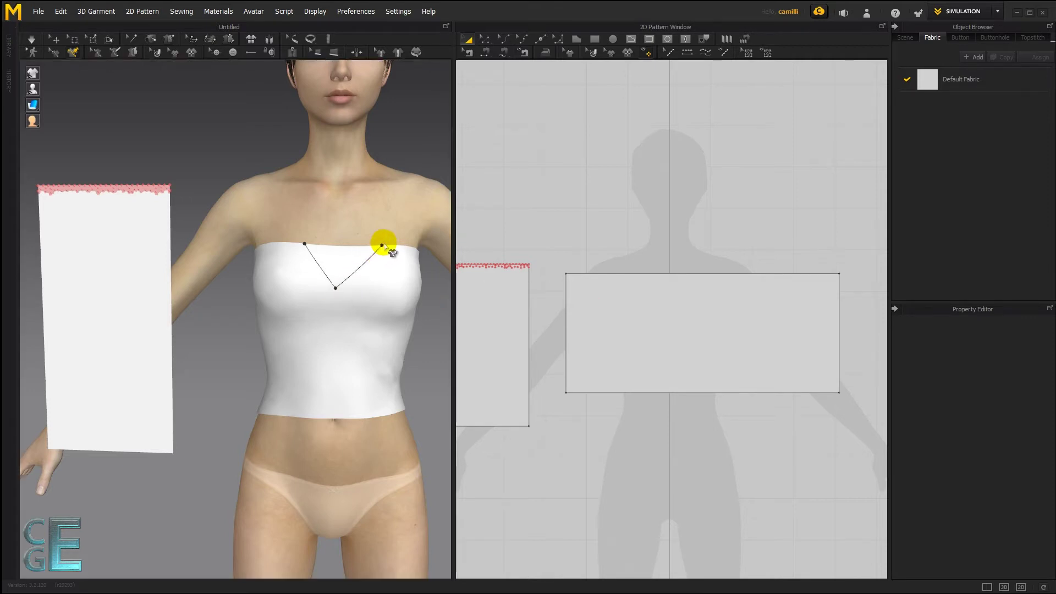
pyautogui.press('Return')
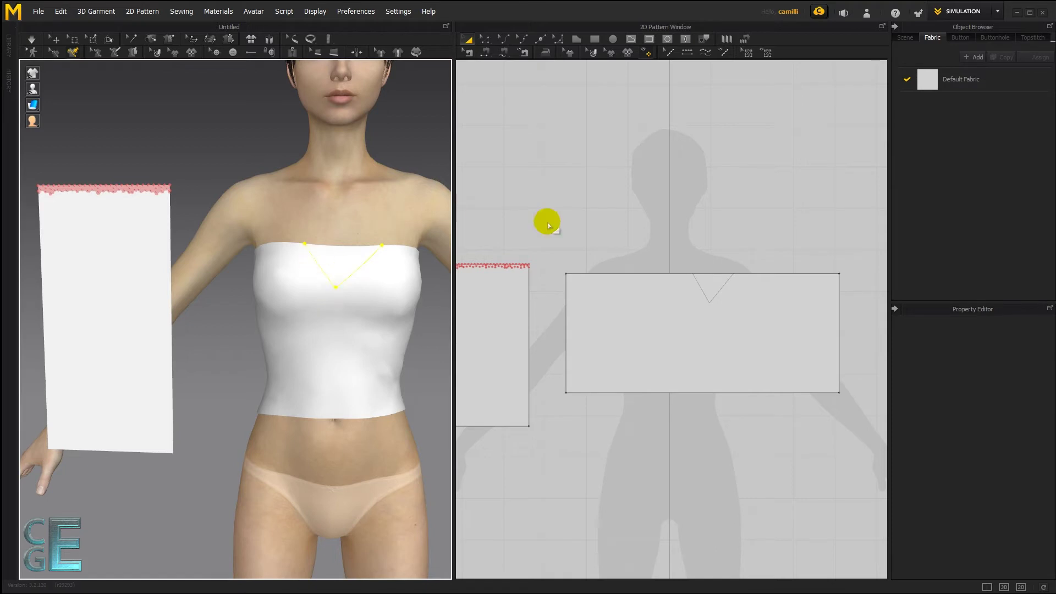
# Cut the tube top along the V-shaped line and remove the cut triangle from the 2D pattern
pyautogui.rightClick(354, 270)
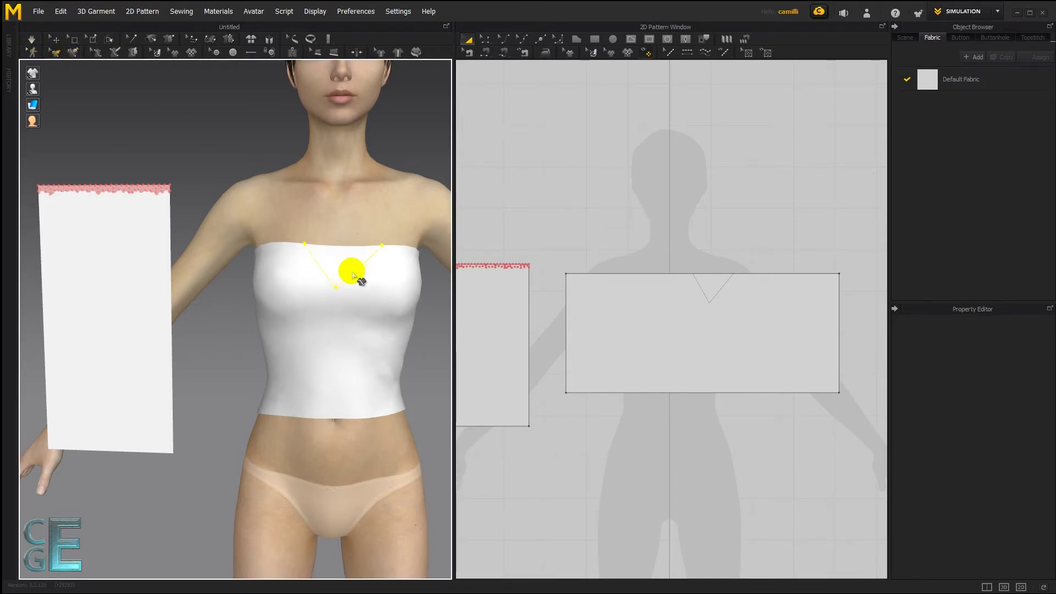
pyautogui.click(385, 298)
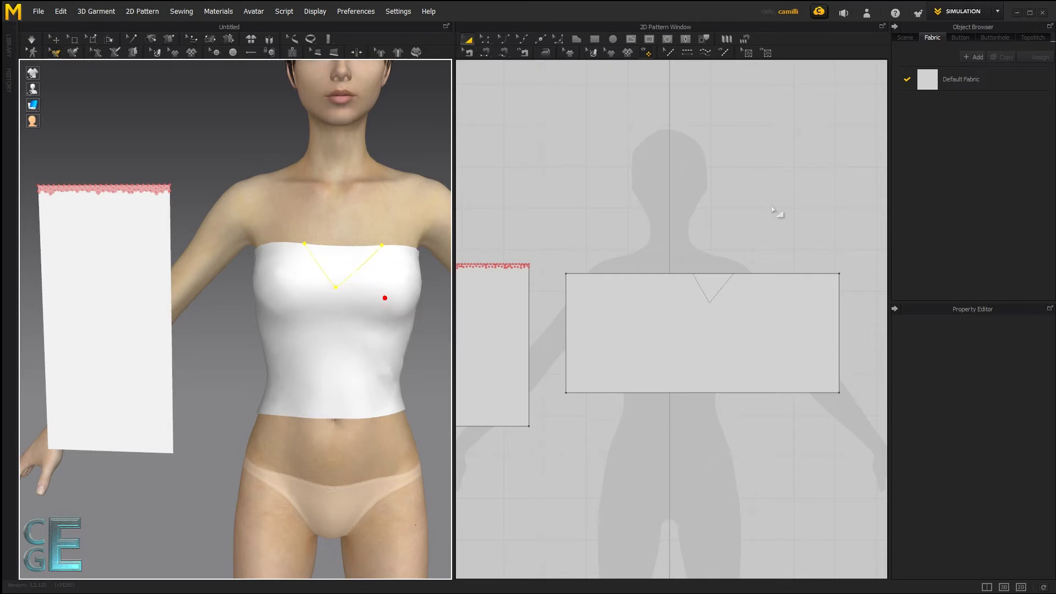
pyautogui.click(467, 39)
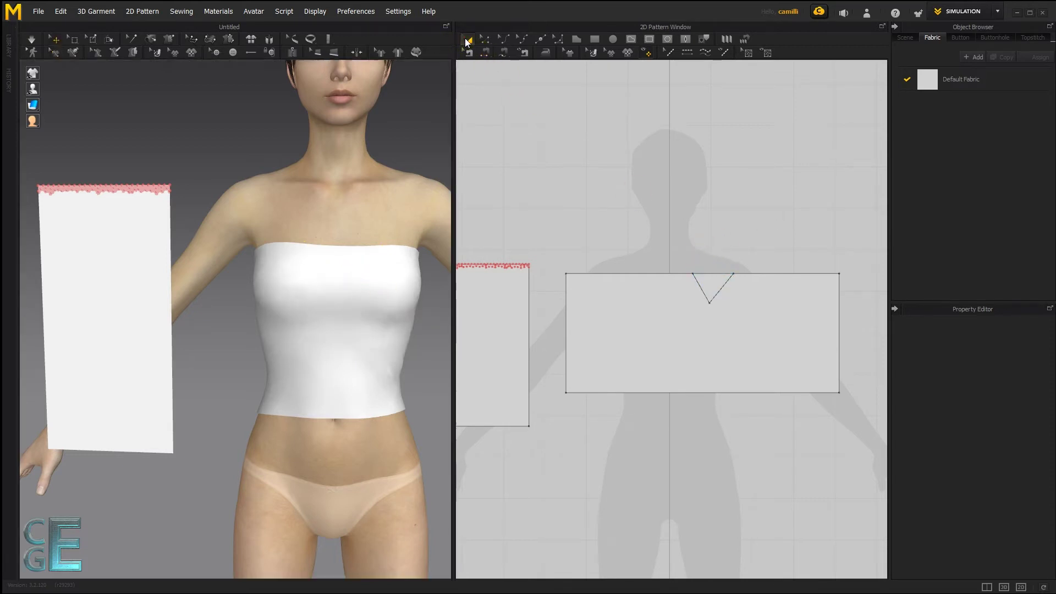
pyautogui.click(725, 285)
pyautogui.moveTo(725, 285); pyautogui.dragTo(724, 215)
pyautogui.press('Delete')
# Undo the triangle's removal and the V-shaped cut, keeping the drawn V line on the tube top
pyautogui.hotkey('ctrl', 'z')
pyautogui.hotkey('ctrl', 'z')
pyautogui.hotkey('ctrl', 'z')
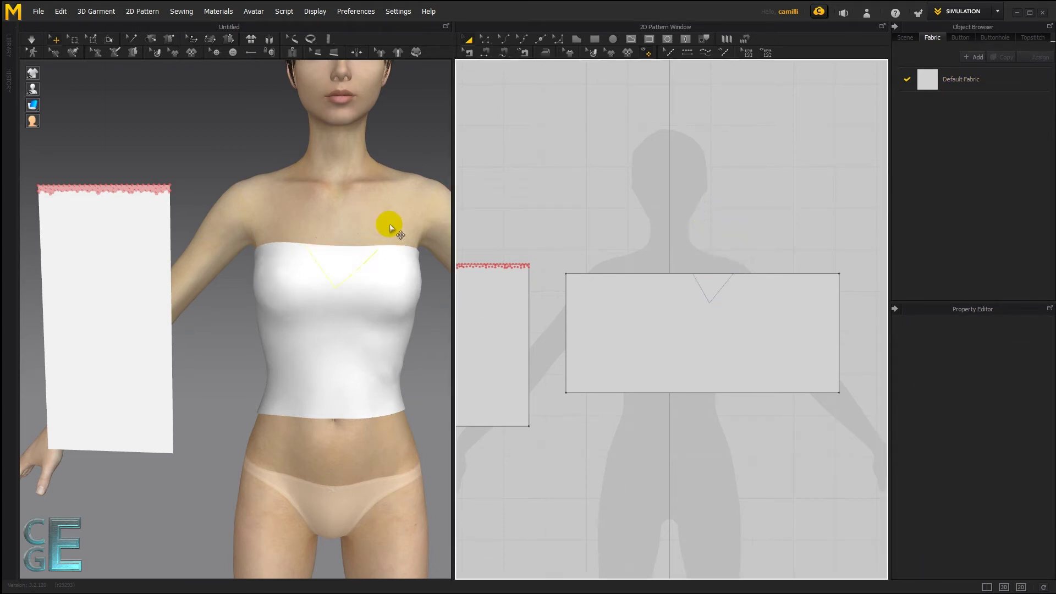
pyautogui.click(788, 333)
pyautogui.click(334, 198)
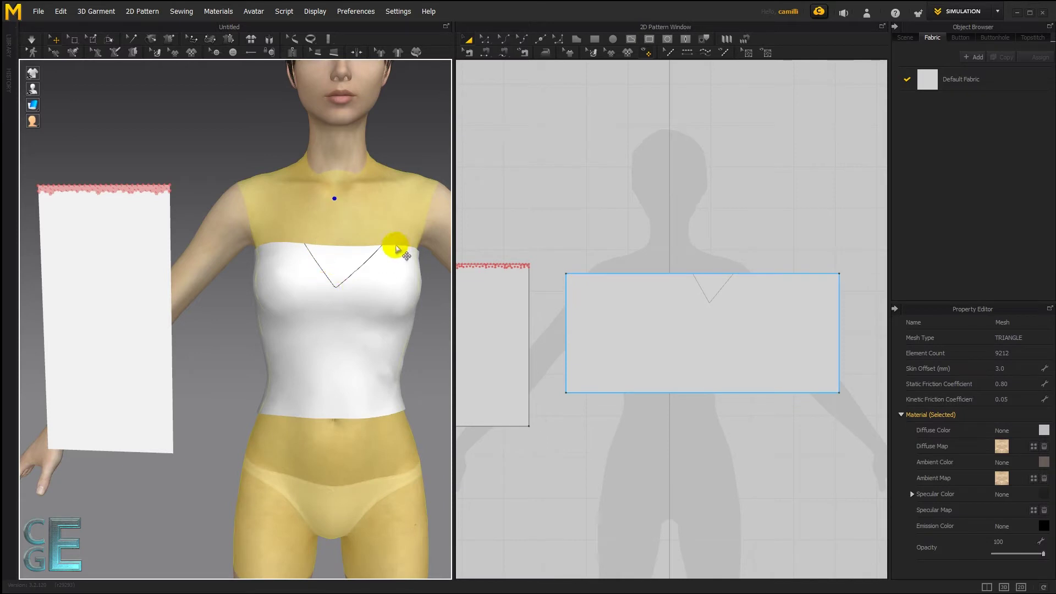
# Add points on the tube top pattern's upper edge at both V ends and between them, and move the middle point to the V's tip
pyautogui.click(737, 235)
pyautogui.scroll(3, 735, 242)
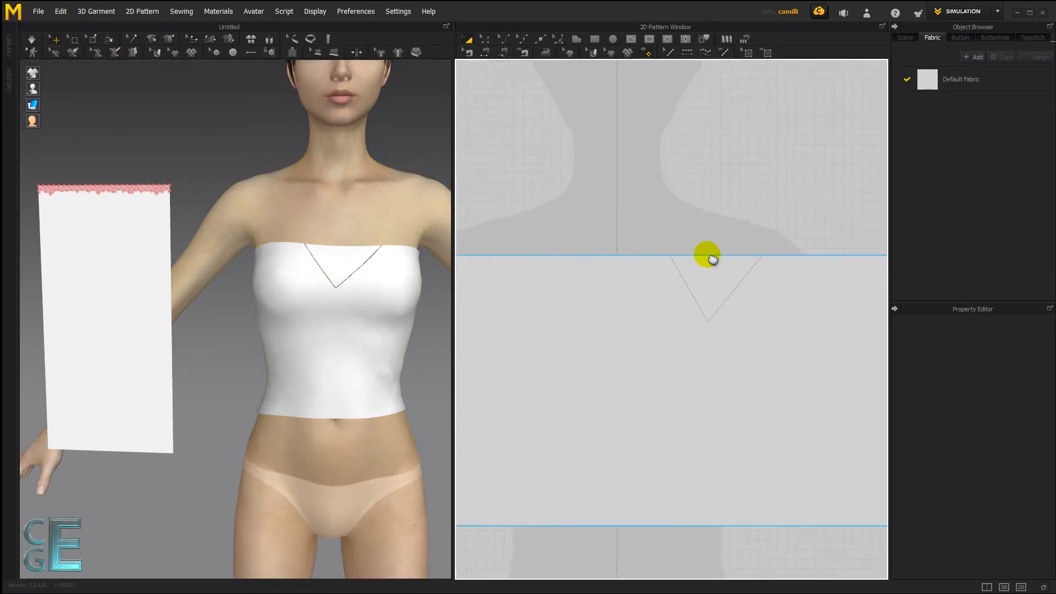
pyautogui.moveTo(707, 254); pyautogui.dragTo(668, 252, button='middle')
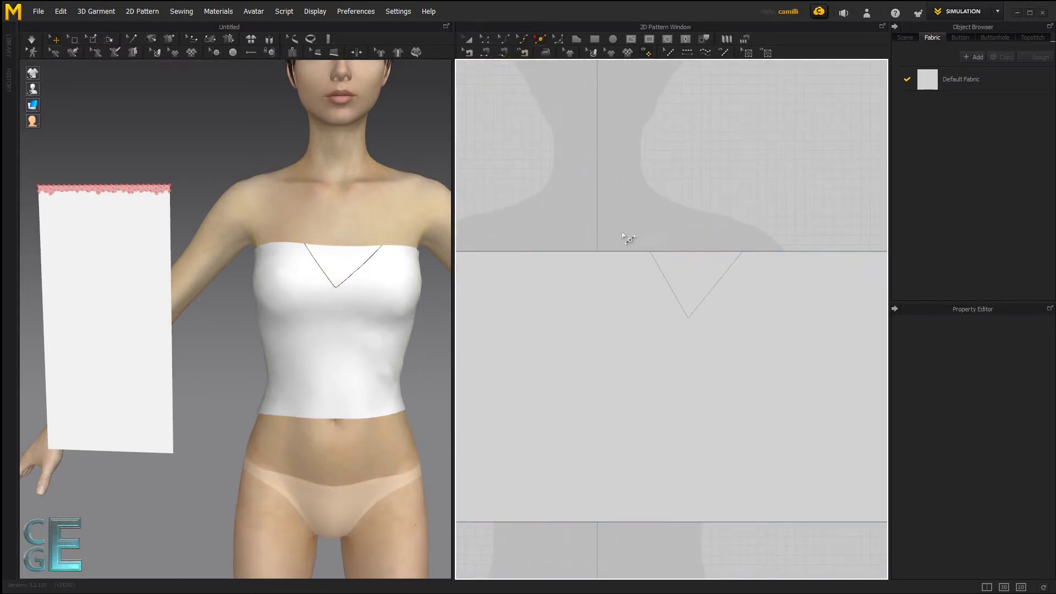
pyautogui.click(645, 250)
pyautogui.click(742, 251)
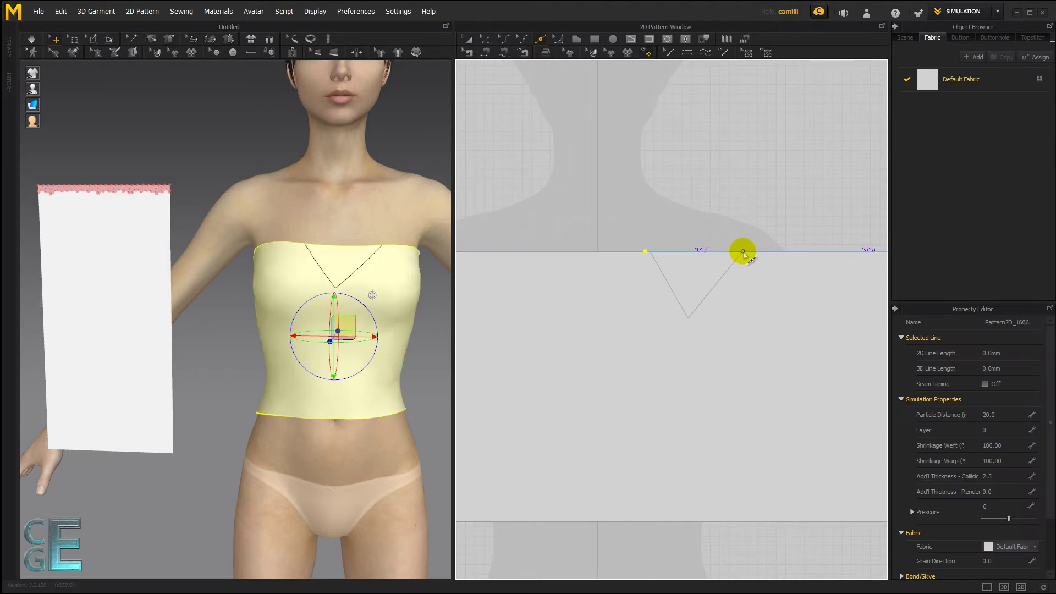
pyautogui.click(643, 251)
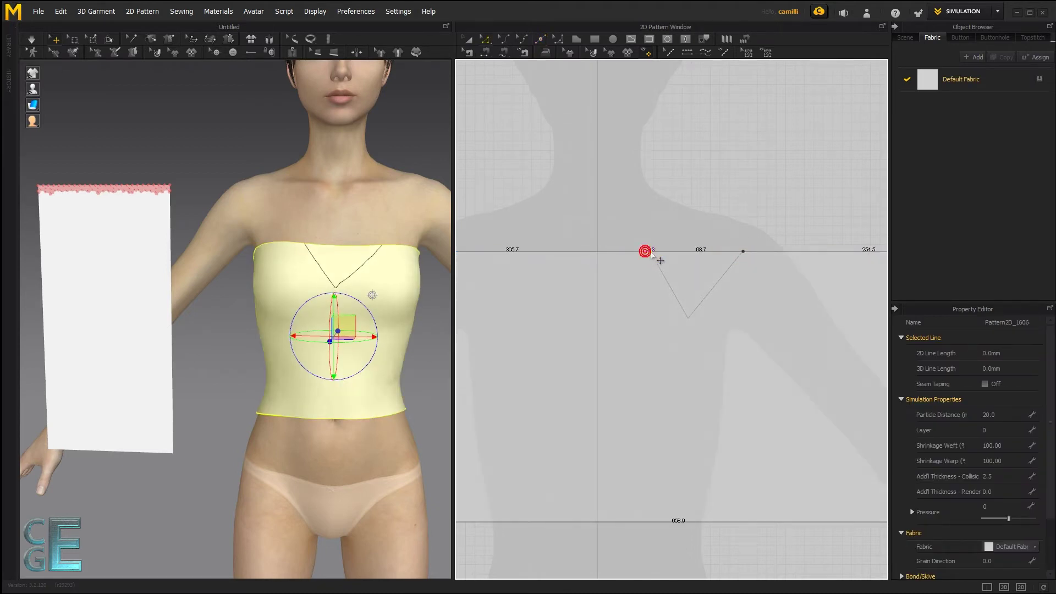
pyautogui.moveTo(651, 252); pyautogui.dragTo(652, 253)
pyautogui.click(697, 251)
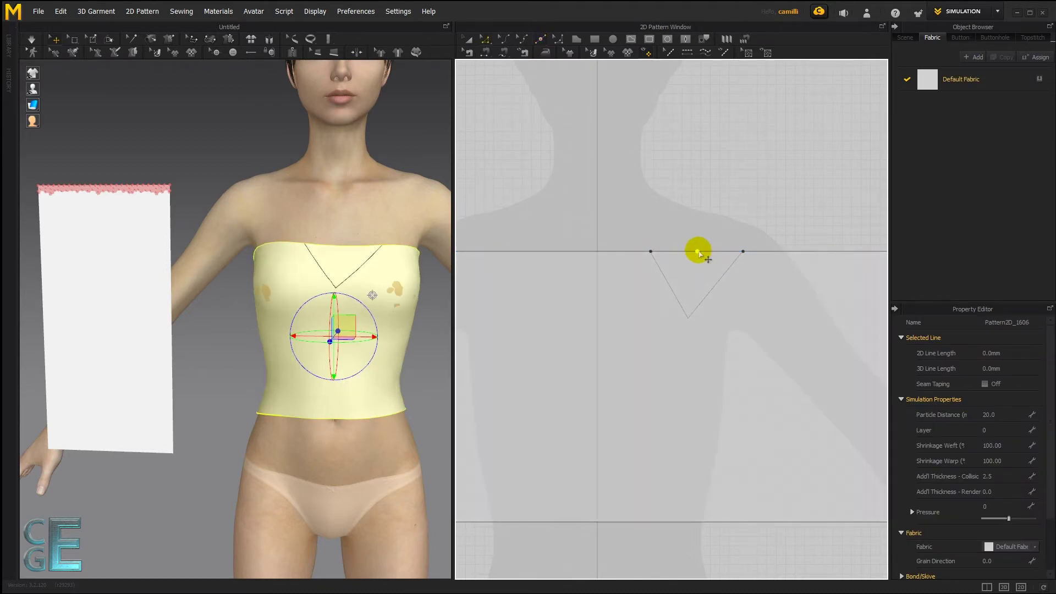
pyautogui.moveTo(698, 284); pyautogui.dragTo(689, 318)
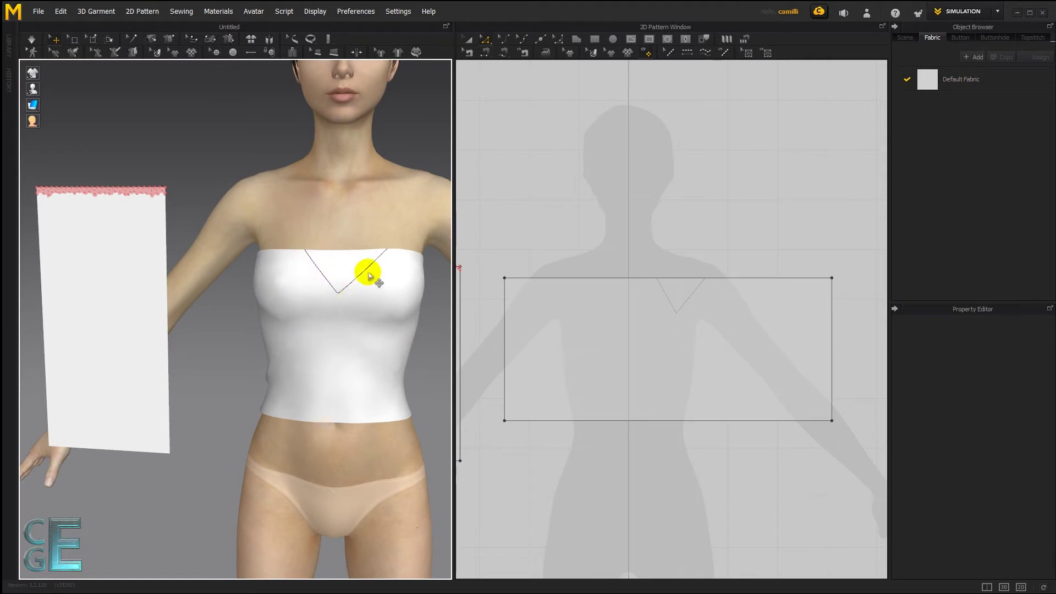
# Reshape the V line on the 3D garment by shifting one end and lowering the tip, then add a point on one leg and move it outward
pyautogui.click(54, 52)
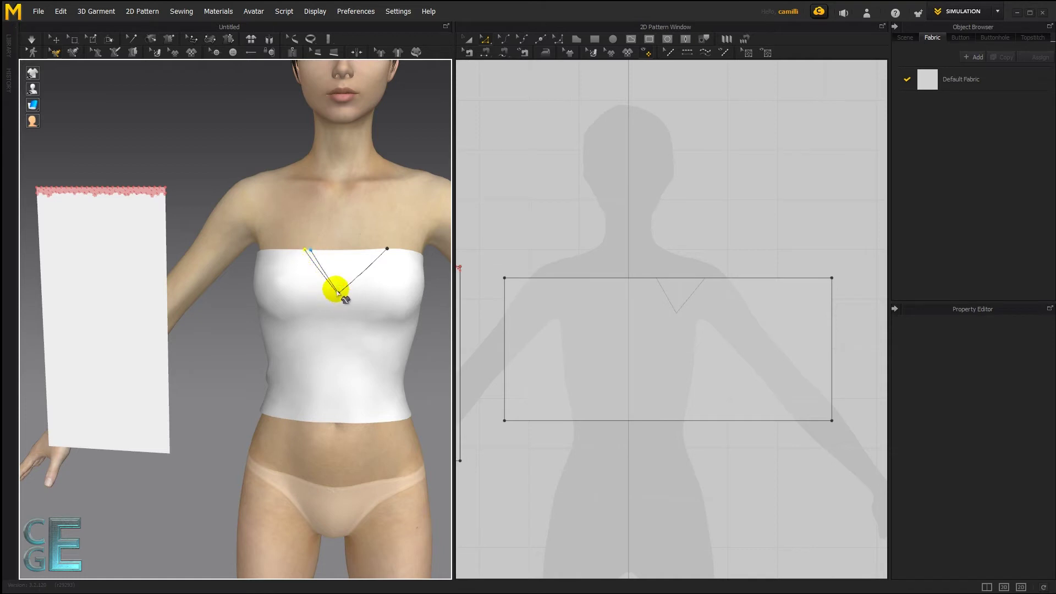
pyautogui.moveTo(337, 293); pyautogui.dragTo(337, 301)
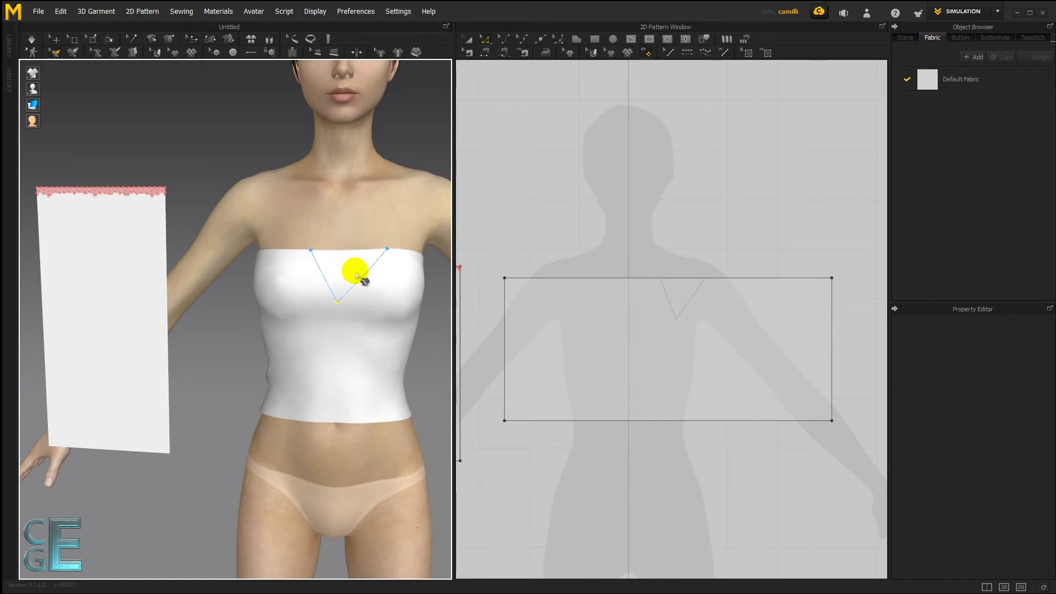
pyautogui.click(333, 274)
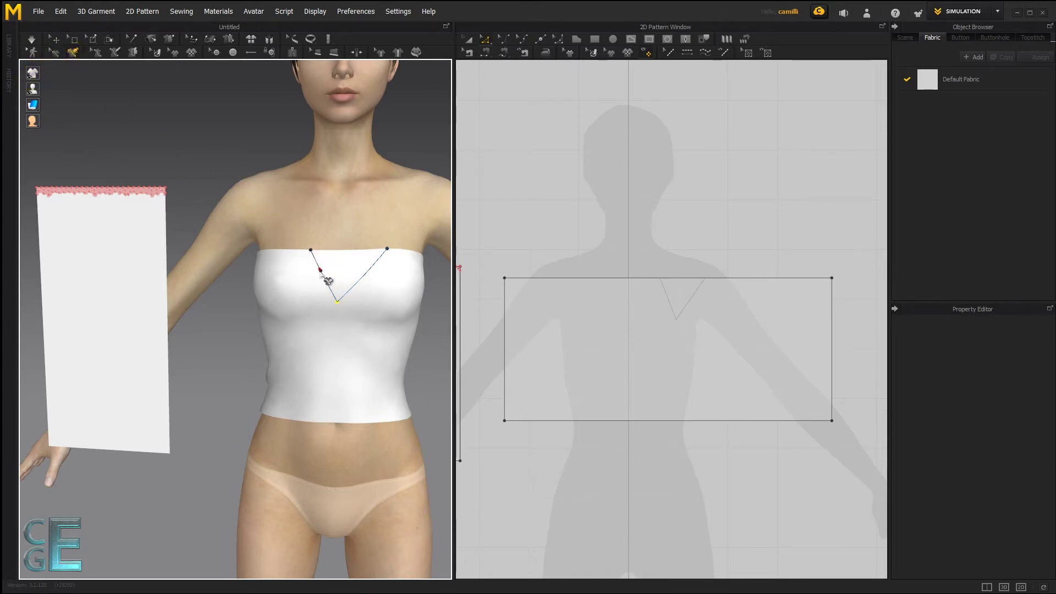
pyautogui.moveTo(336, 272); pyautogui.dragTo(321, 273)
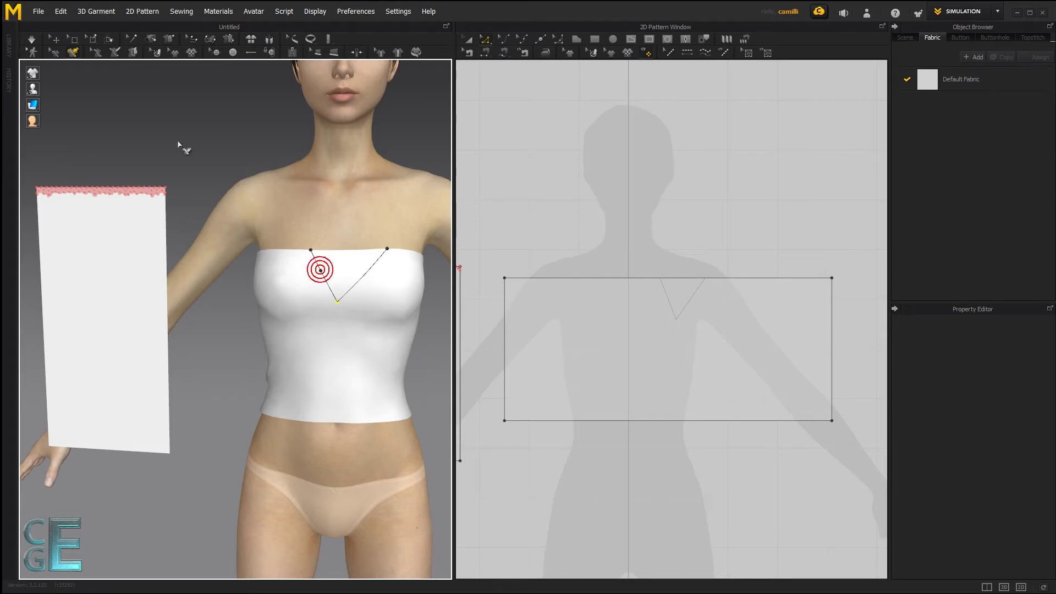
pyautogui.click(323, 271)
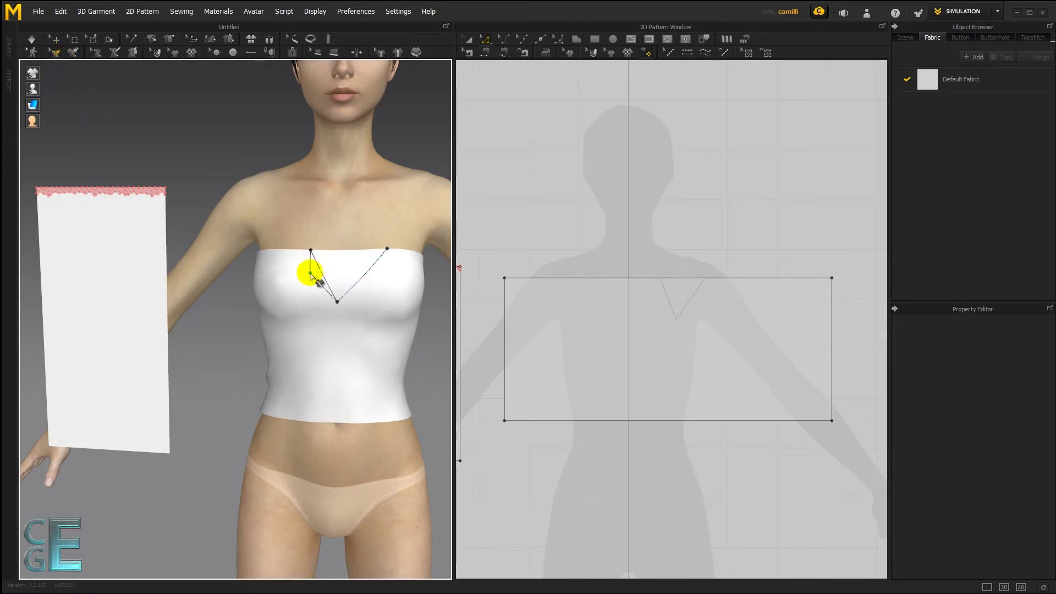
pyautogui.moveTo(311, 274); pyautogui.dragTo(310, 273)
# Select the whole reshaped V line and delete it from the tube top
pyautogui.click(350, 218)
pyautogui.moveTo(350, 220); pyautogui.dragTo(339, 243, button='right')
pyautogui.click(318, 288)
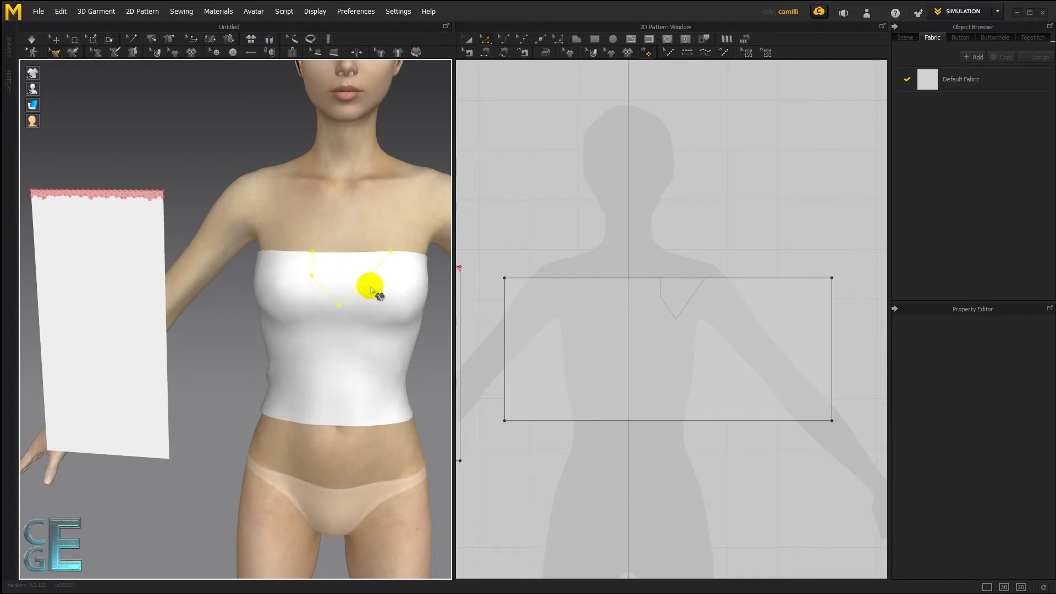
pyautogui.press('Delete')
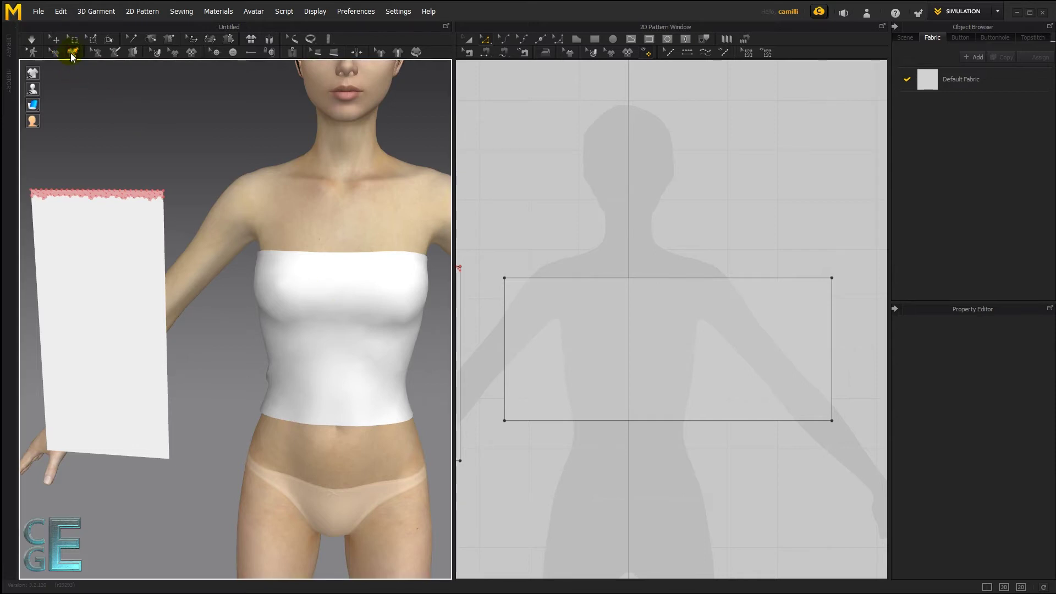
# Draw a closed four-sided shape on the front of the tube top below the bust with the 3D Pen (Garment) tool
pyautogui.click(270, 298)
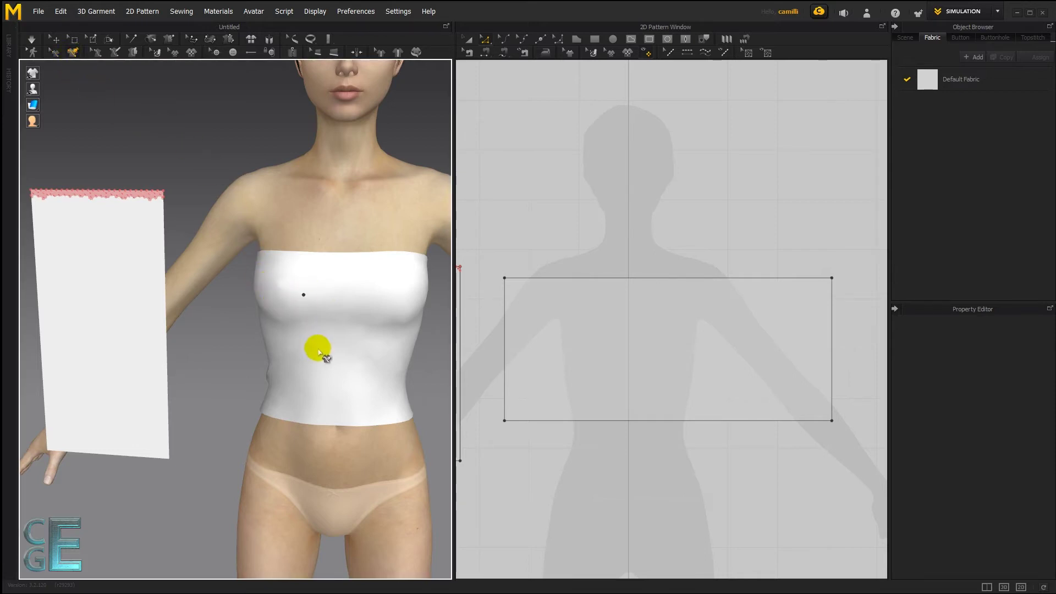
pyautogui.moveTo(366, 368); pyautogui.dragTo(327, 345)
pyautogui.click(305, 385)
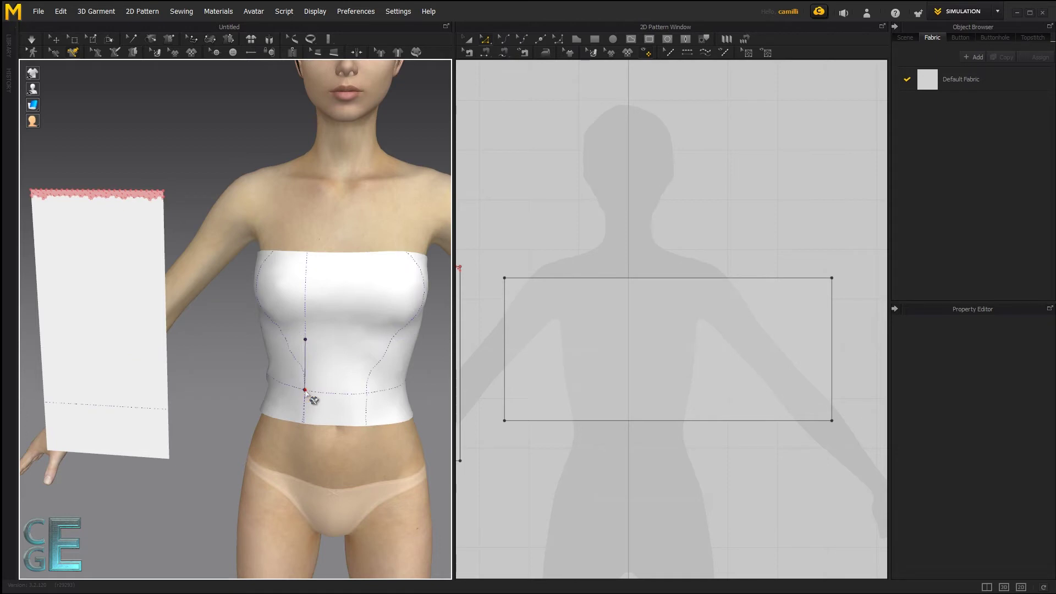
pyautogui.moveTo(305, 391); pyautogui.dragTo(341, 394)
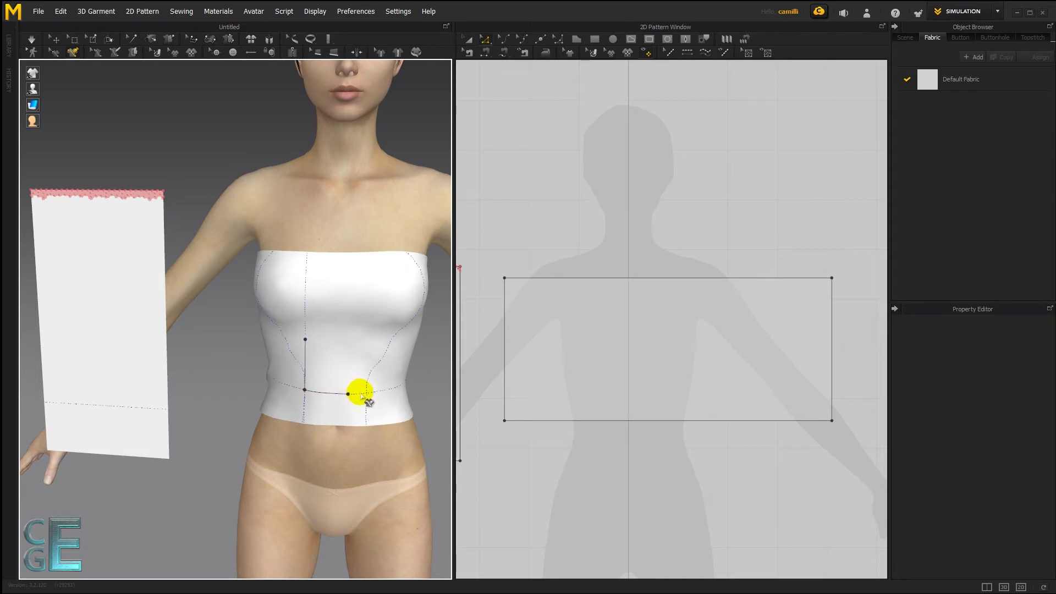
pyautogui.click(367, 355)
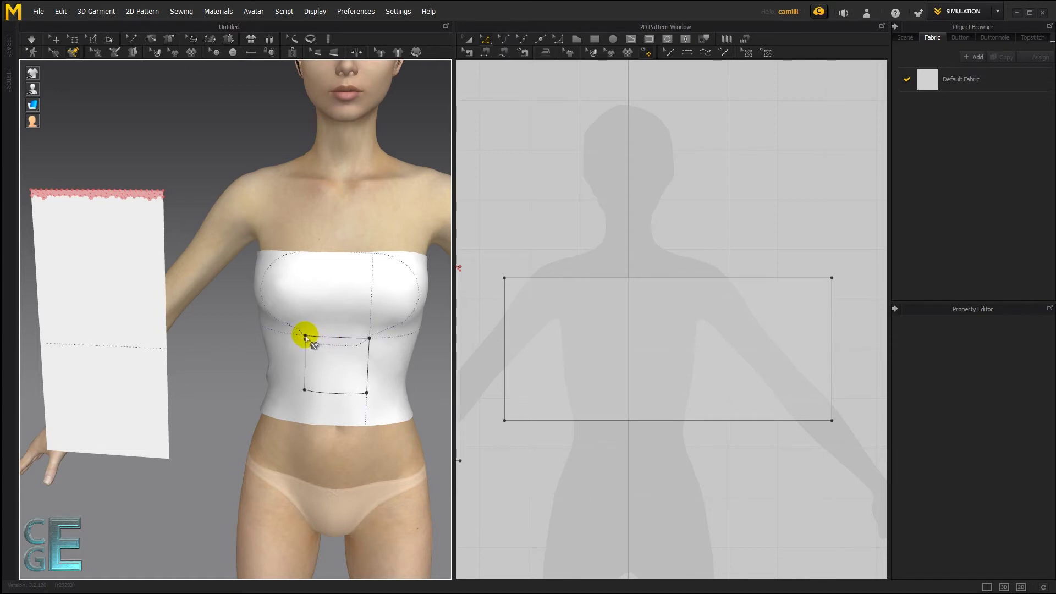
pyautogui.scroll(5, 313, 344)
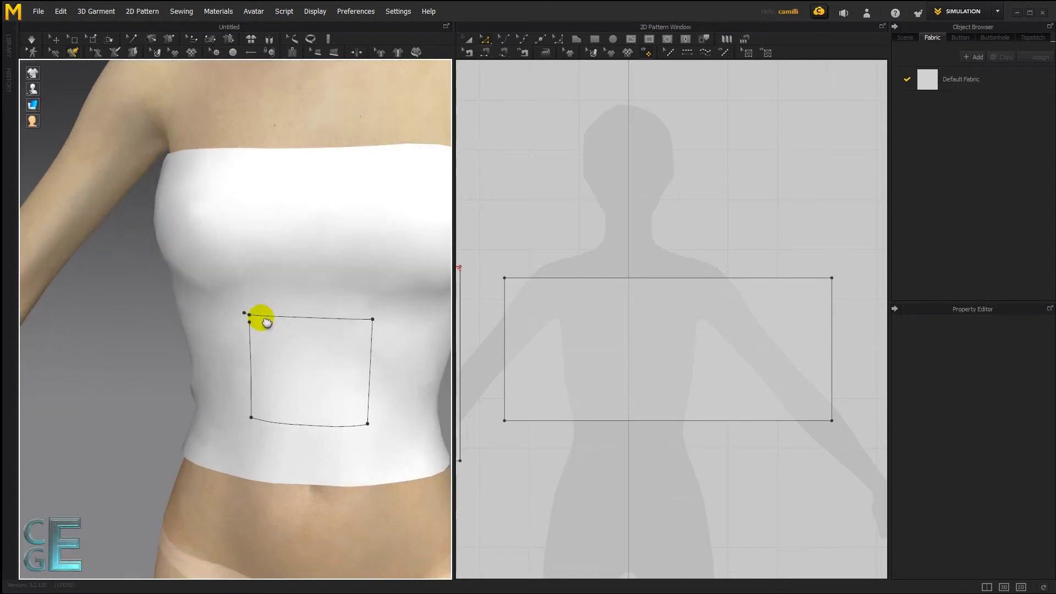
pyautogui.scroll(3, 251, 322)
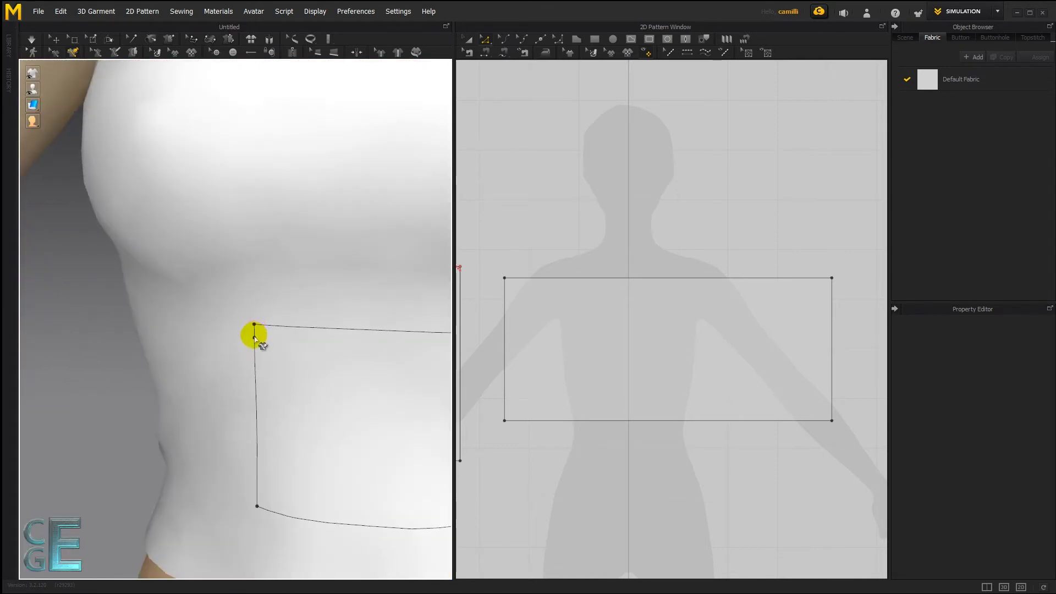
pyautogui.click(254, 335)
pyautogui.scroll(-4, 264, 314)
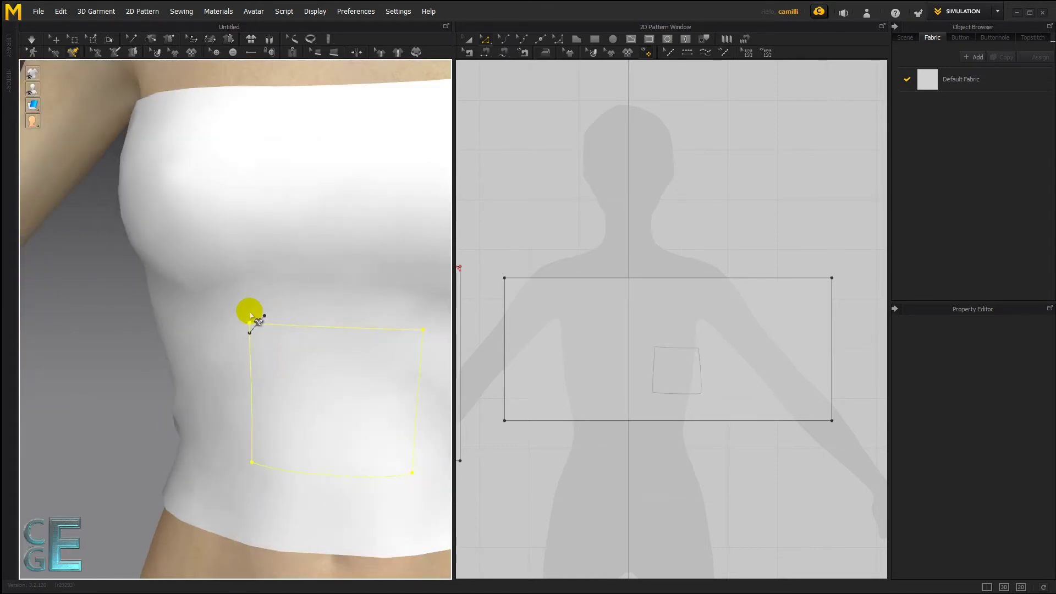
# Select the closed four-sided line with the Edit 3D Pen (Garment) tool and trace it as an internal shape
pyautogui.click(72, 51)
pyautogui.click(56, 53)
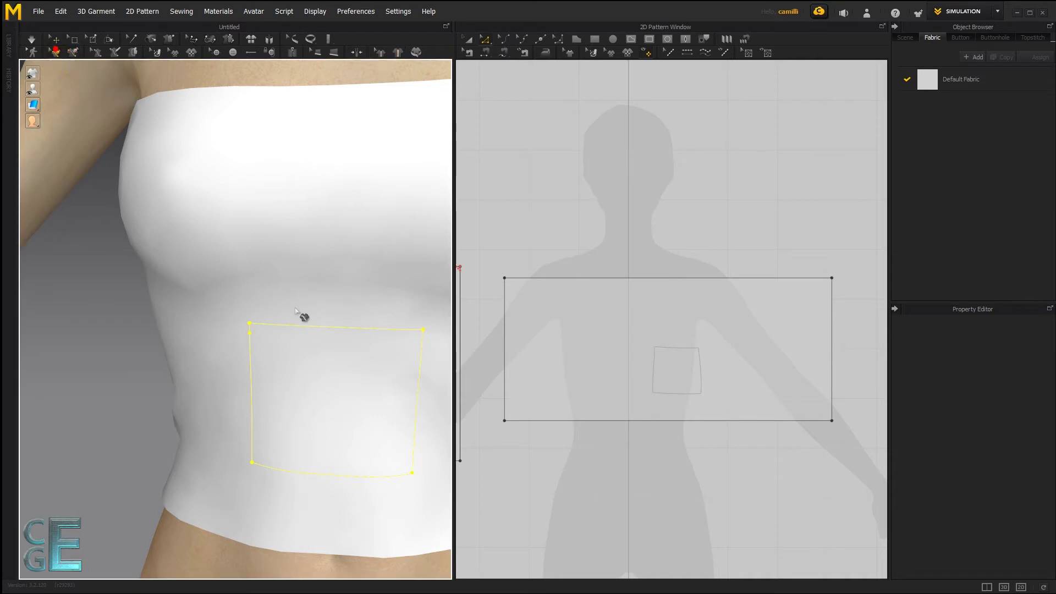
pyautogui.scroll(-3, 302, 319)
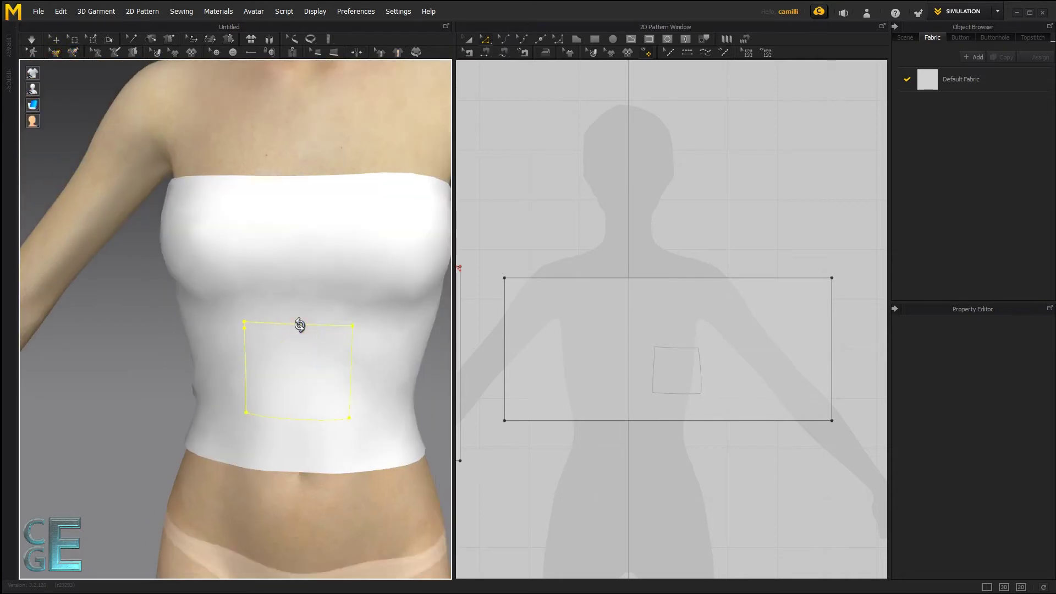
pyautogui.rightClick(299, 325)
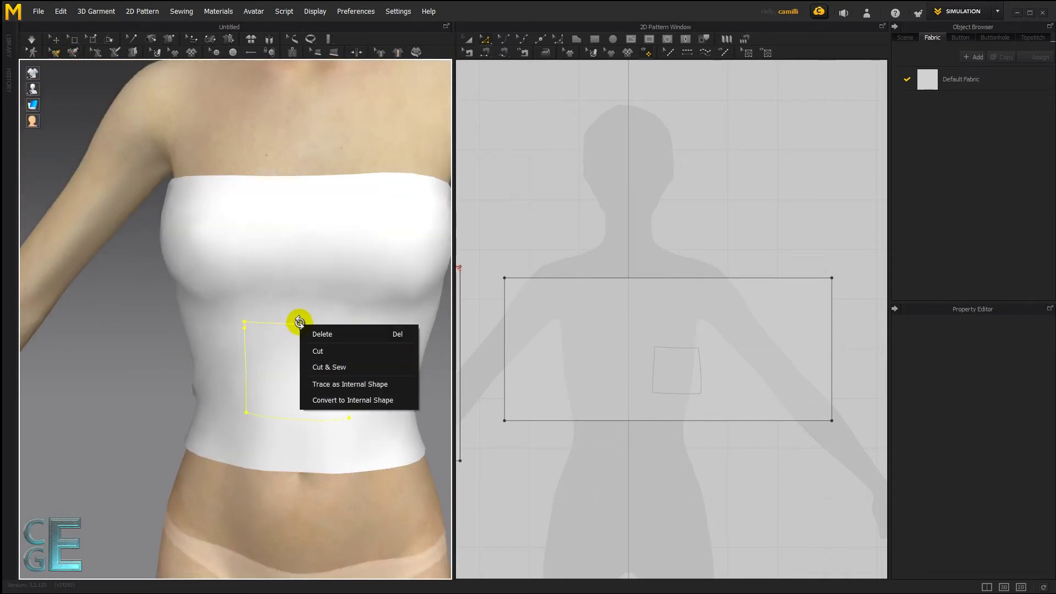
pyautogui.click(368, 385)
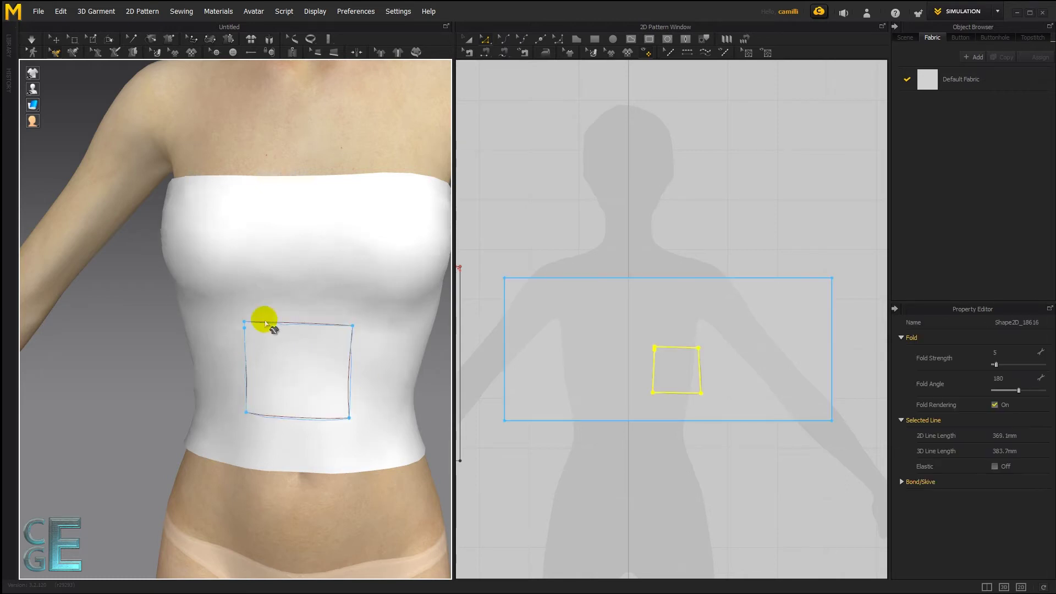
# Move the traced internal shape beside the original drawn square in the 2D pattern, then delete the traced shape
pyautogui.scroll(2, 686, 339)
pyautogui.moveTo(686, 338); pyautogui.dragTo(612, 281, button='middle')
pyautogui.scroll(2, 611, 279)
pyautogui.scroll(-1, 583, 160)
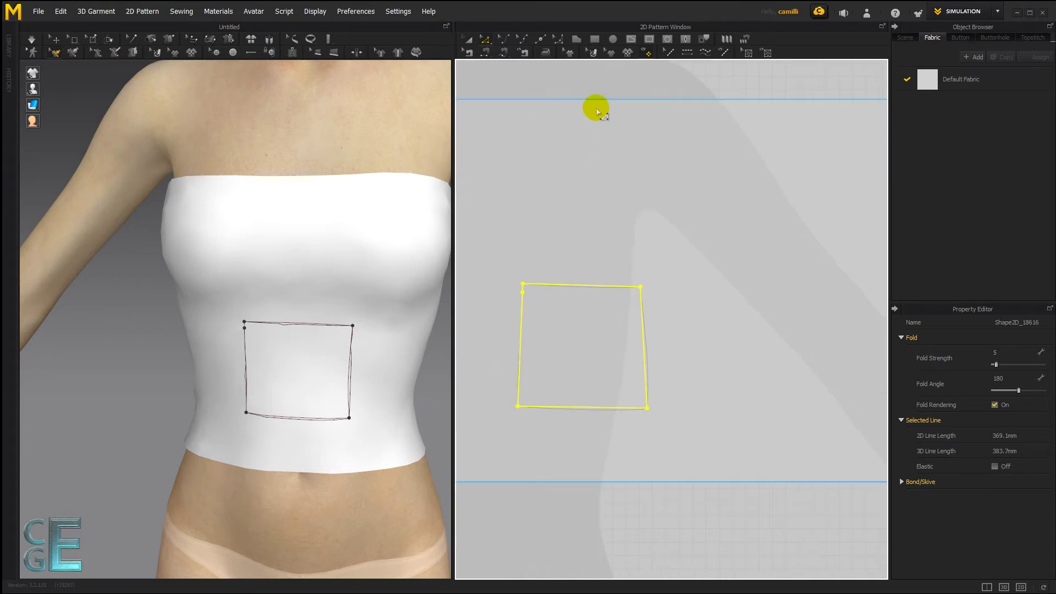
pyautogui.click(600, 80)
pyautogui.press('a')
pyautogui.moveTo(563, 324); pyautogui.dragTo(688, 335)
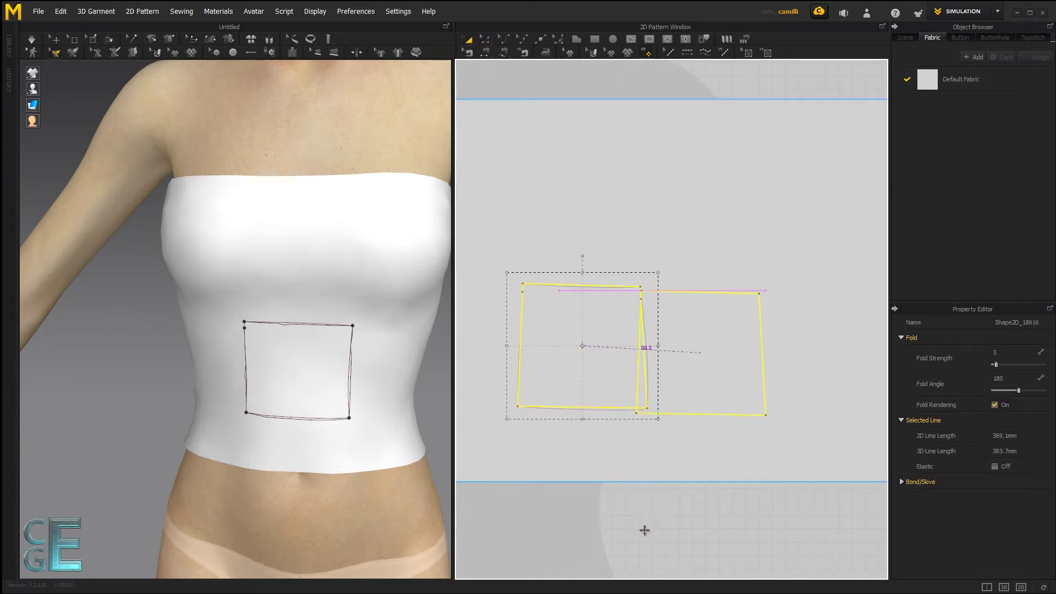
pyautogui.click(699, 344)
pyautogui.click(701, 346)
pyautogui.moveTo(701, 347); pyautogui.dragTo(722, 385)
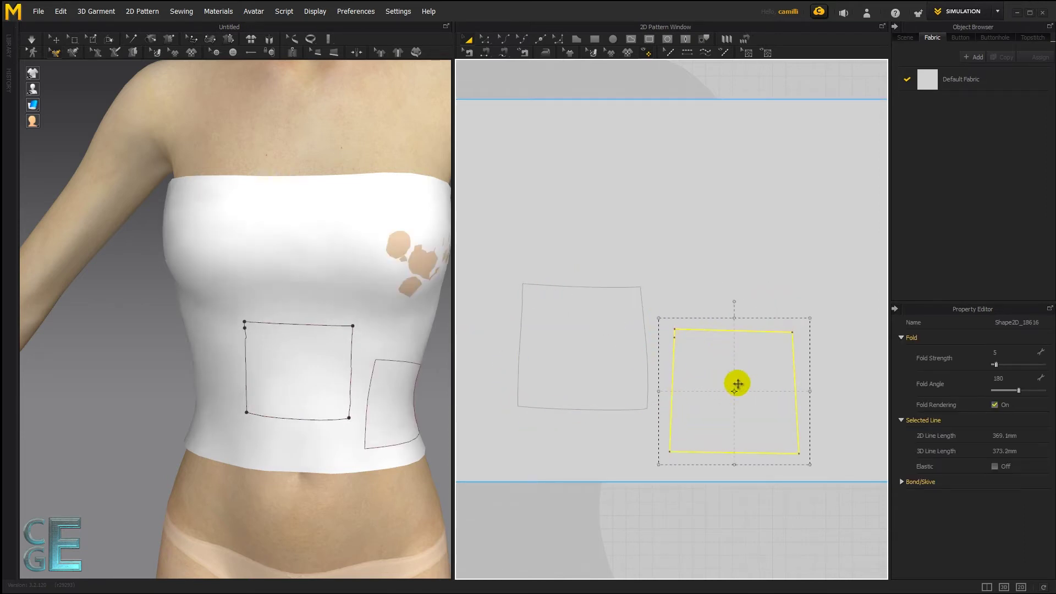
pyautogui.moveTo(707, 319); pyautogui.dragTo(708, 309)
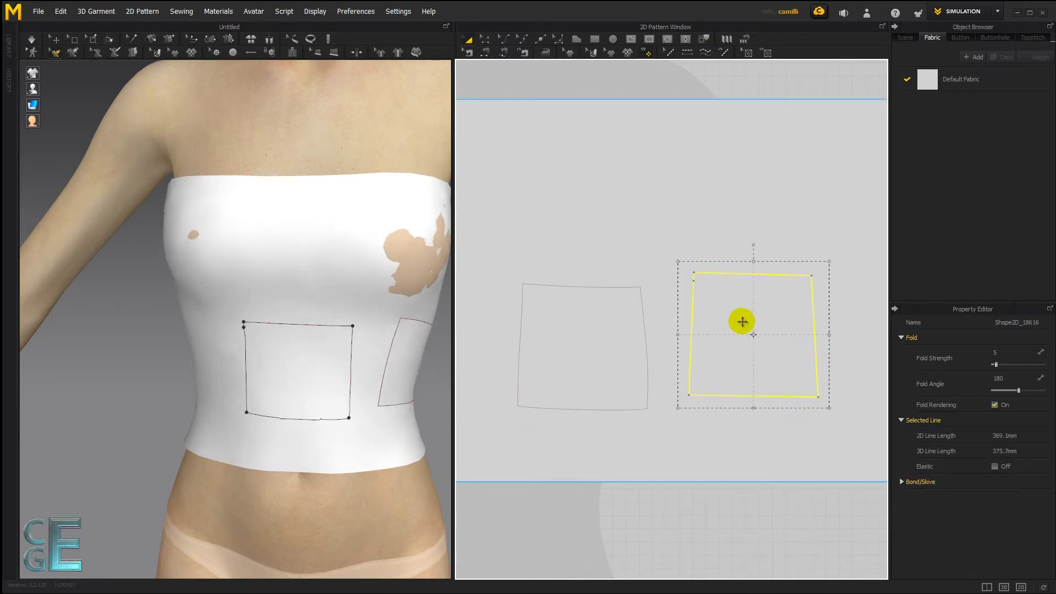
pyautogui.press('Delete')
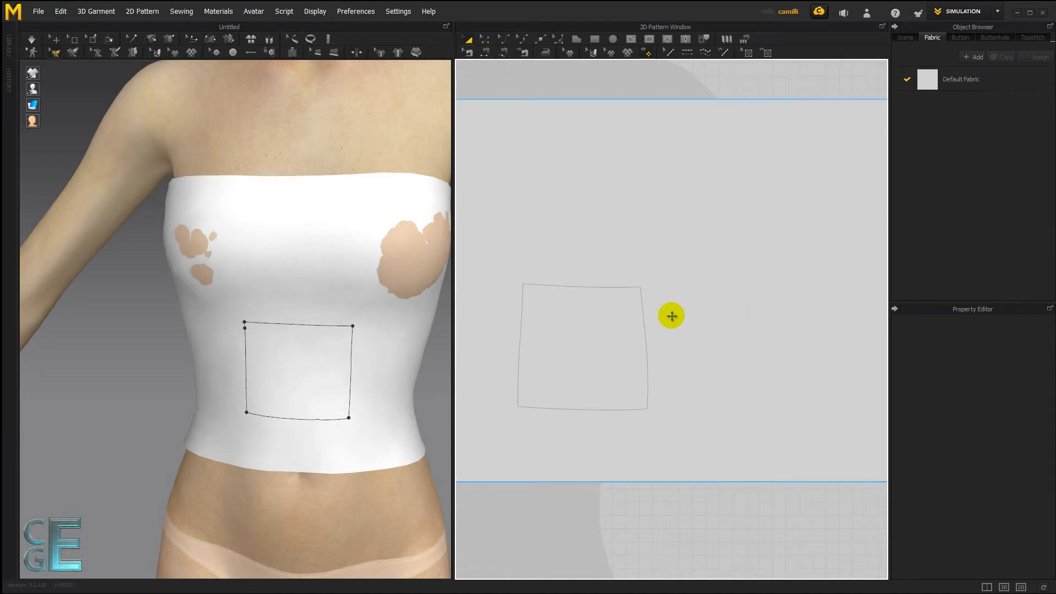
# Convert the drawn four-sided line on the garment to an internal shape
pyautogui.click(288, 325)
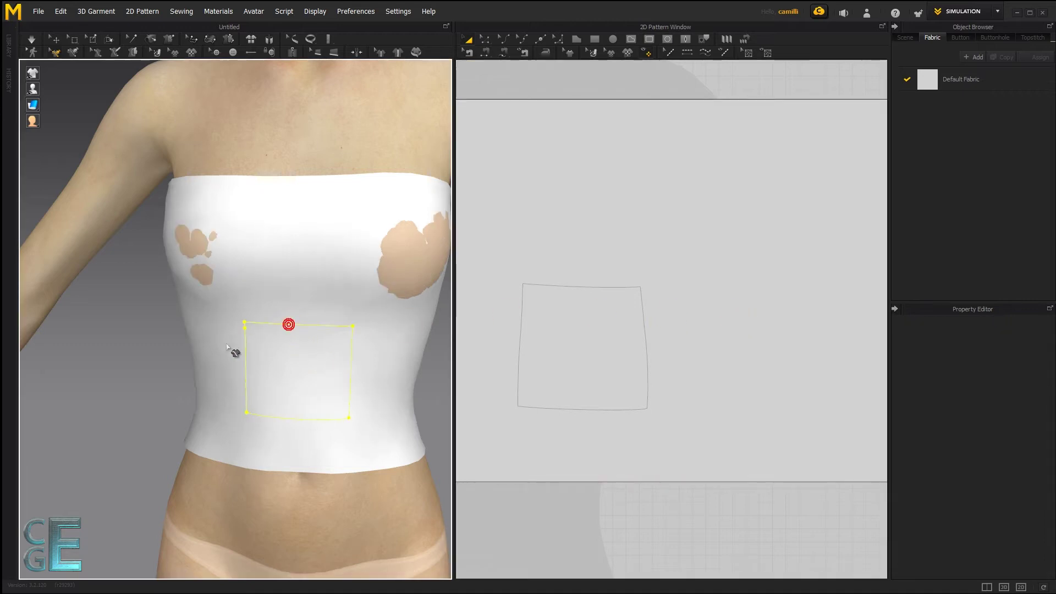
pyautogui.rightClick(276, 322)
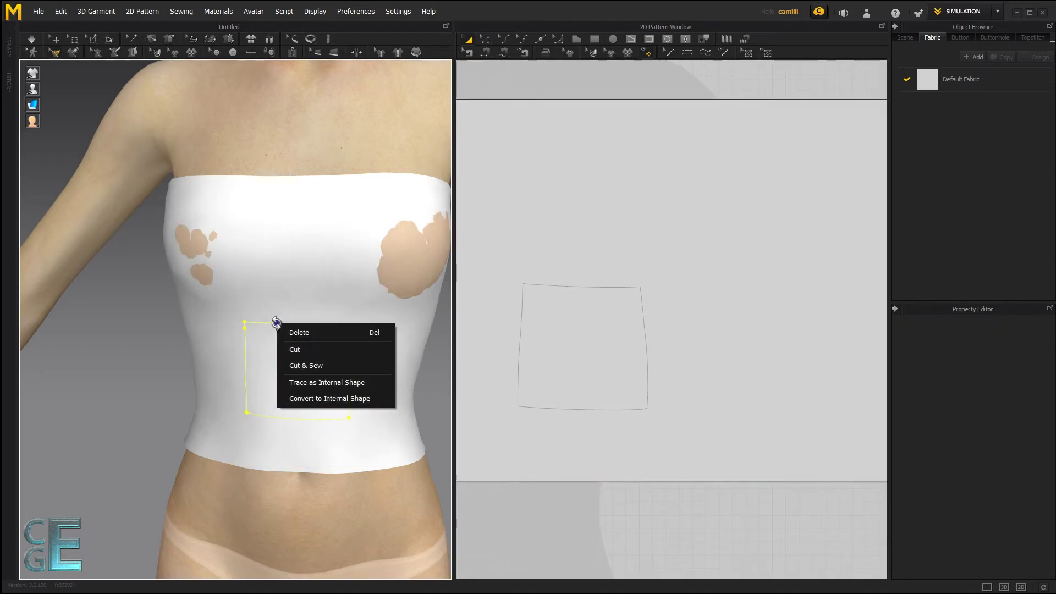
pyautogui.click(357, 397)
pyautogui.click(615, 519)
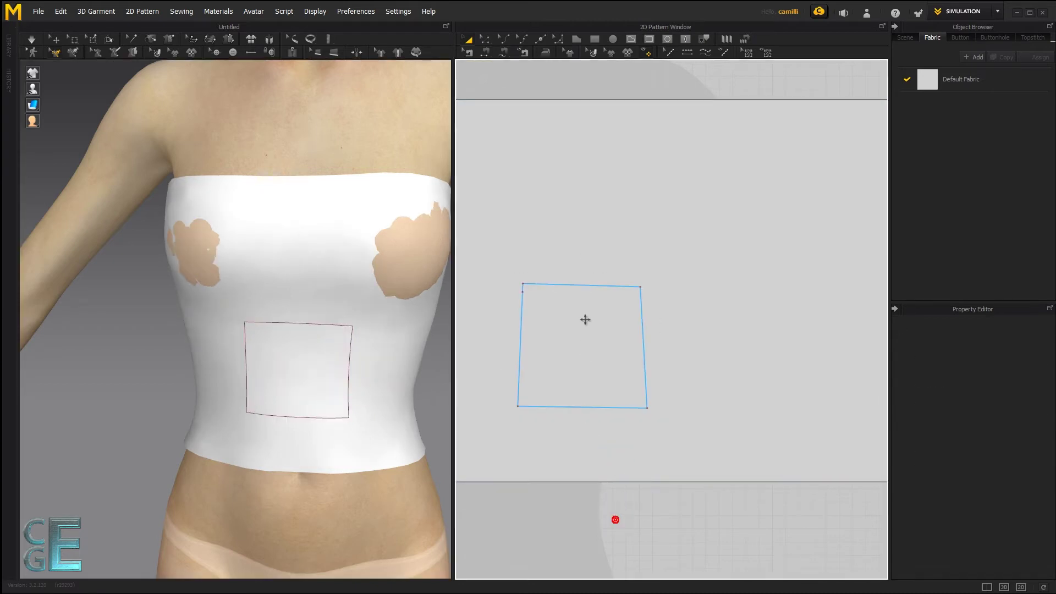
# Shift the converted internal shape slightly down and sideways within the 2D pattern and convert it to a hole
pyautogui.moveTo(585, 320)
pyautogui.mouseDown()
pyautogui.moveTo(670, 330)
pyautogui.moveTo(587, 317)
pyautogui.mouseUp()
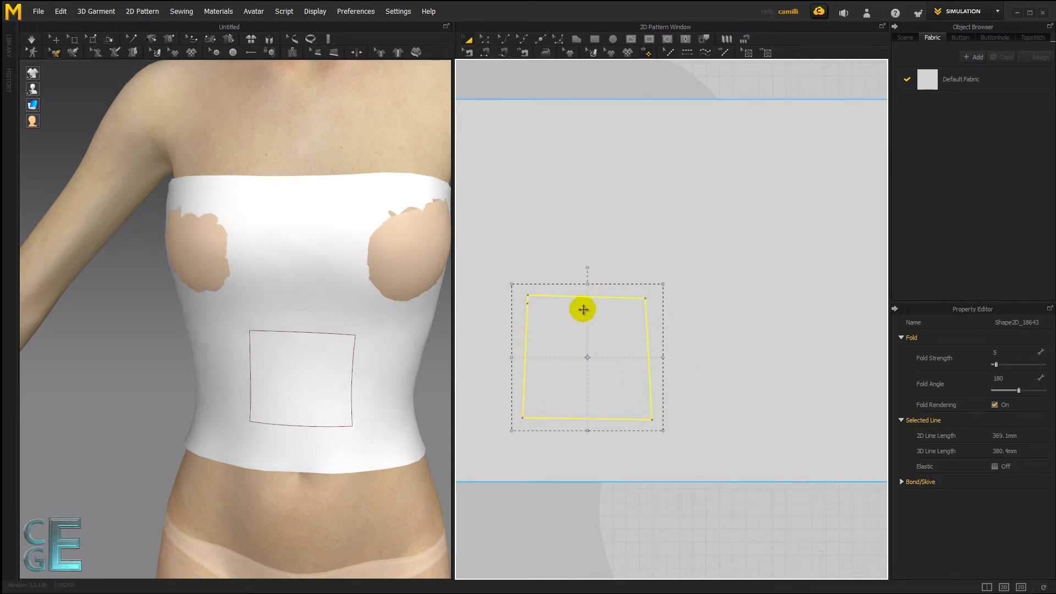
pyautogui.rightClick(582, 309)
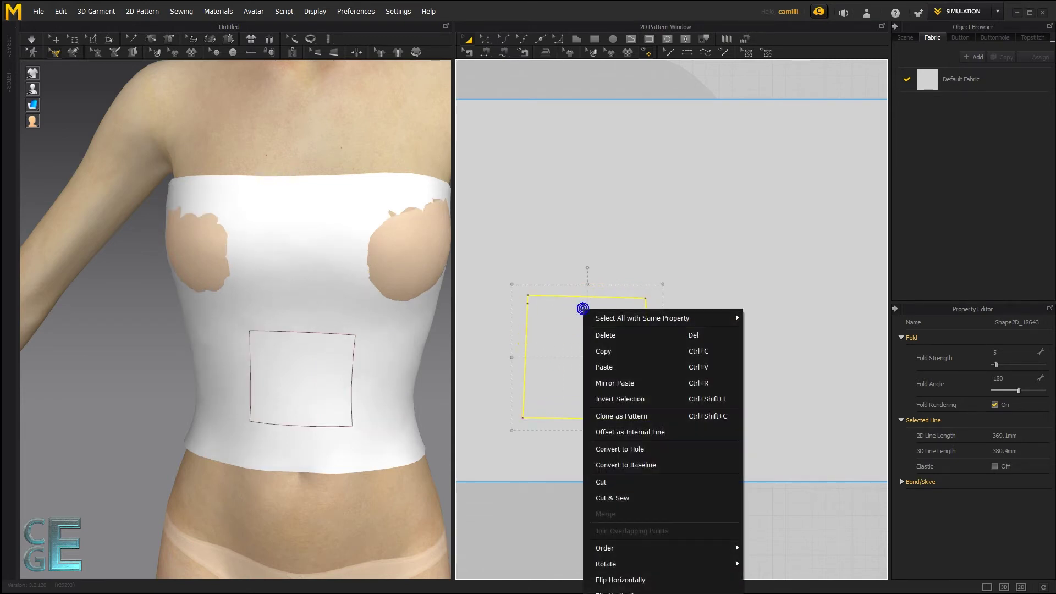
pyautogui.click(638, 450)
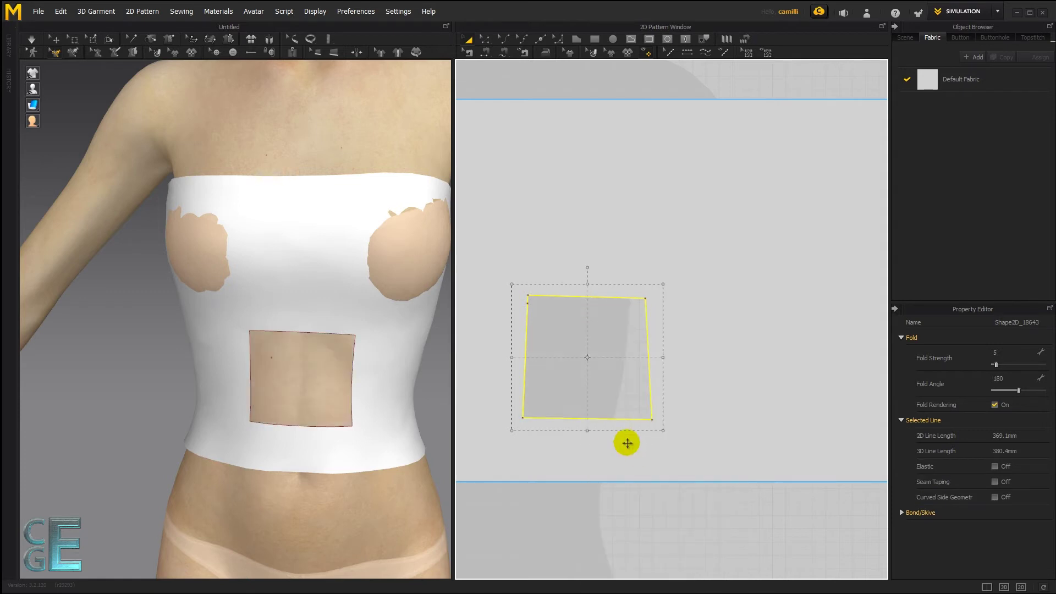
# Clone the four-sided hole as a separate pattern piece and place it above the tube top pattern
pyautogui.scroll(-3, 537, 389)
pyautogui.rightClick(547, 358)
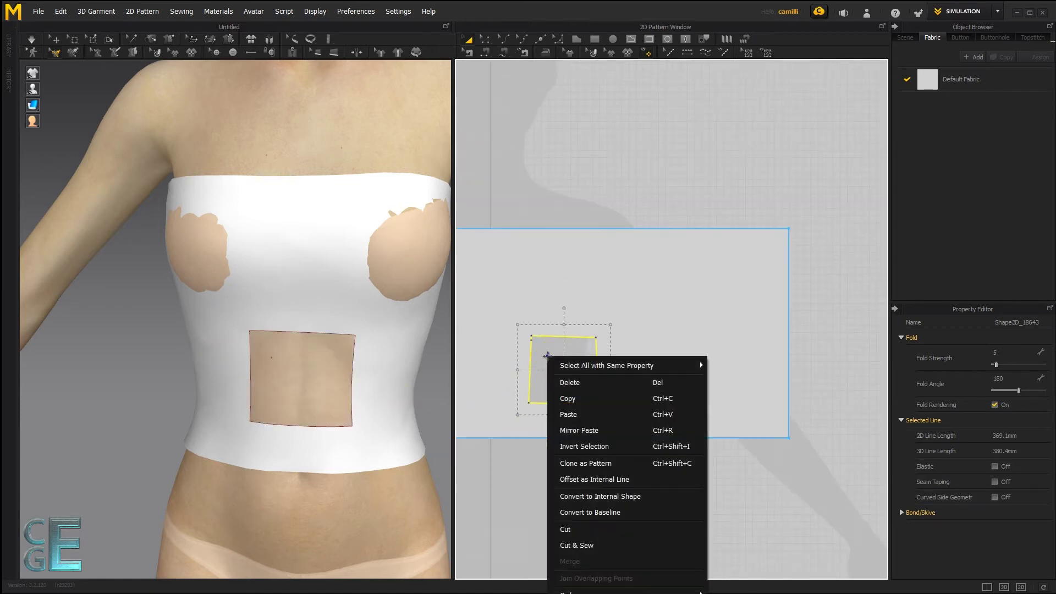
pyautogui.click(612, 465)
pyautogui.click(547, 174)
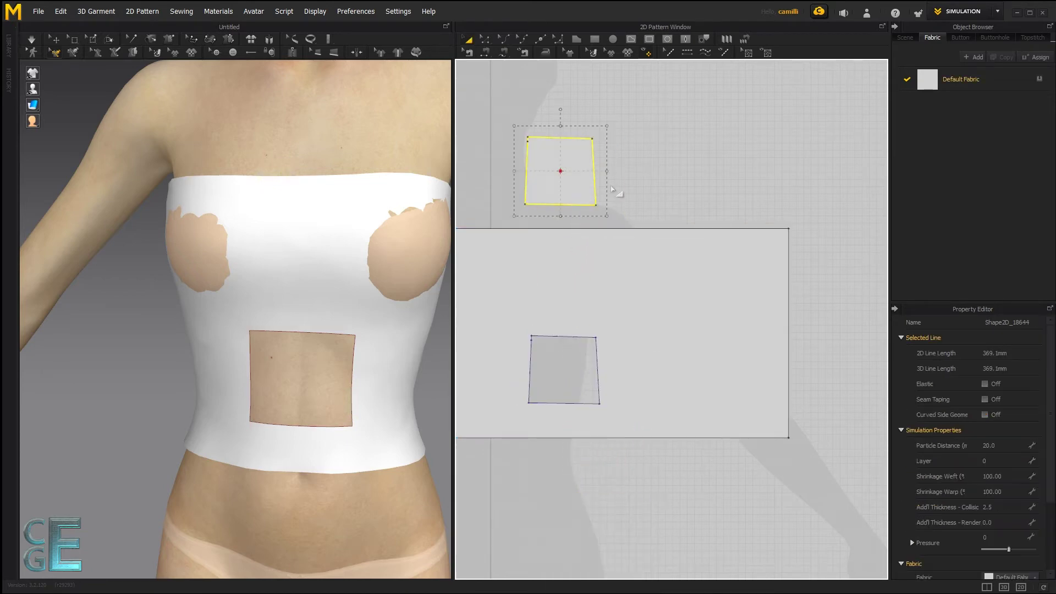
# Free-sew the cloned piece's sides and lower edge to the matching hole edges, leaving the upper edges open
pyautogui.press('m')
pyautogui.click(530, 138)
pyautogui.click(592, 139)
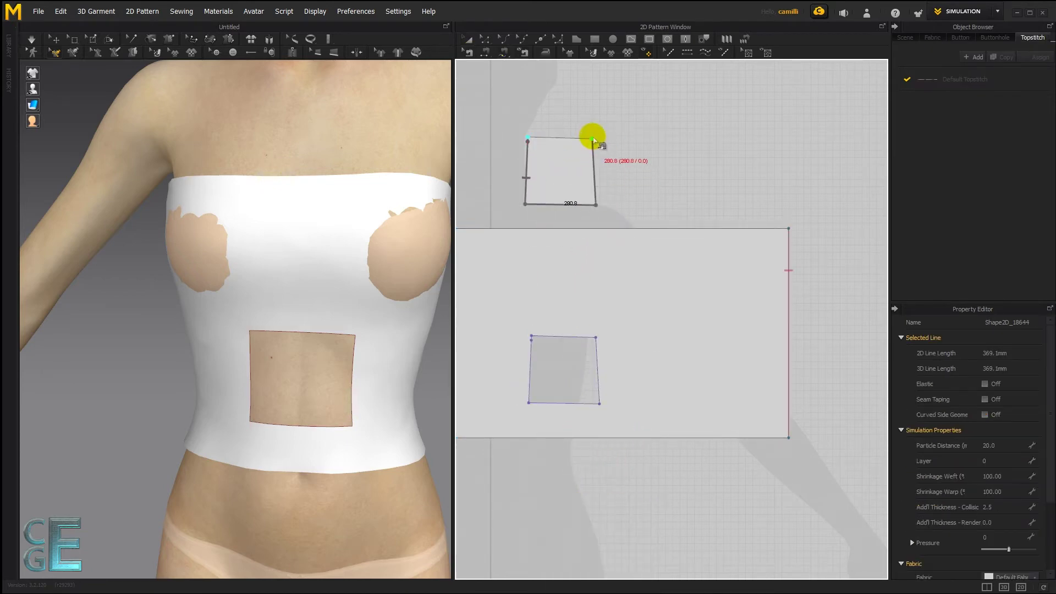
pyautogui.click(531, 336)
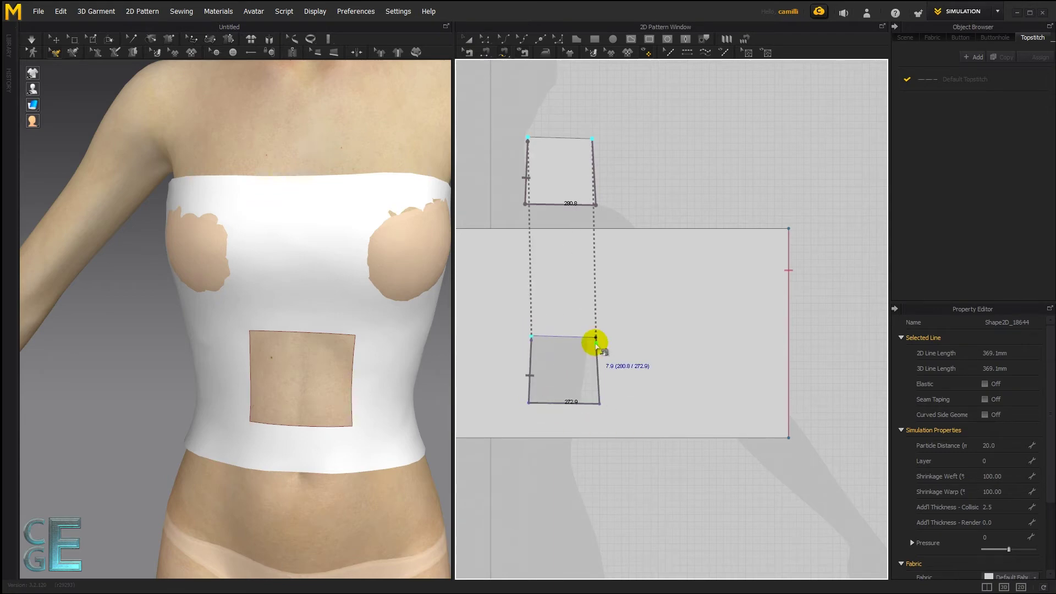
pyautogui.click(595, 337)
# Move the cloned piece over the hole in the 3D view and simulate the garment to attach it as a pocket
pyautogui.scroll(-5, 319, 156)
pyautogui.press('q')
pyautogui.moveTo(288, 205)
pyautogui.mouseDown()
pyautogui.moveTo(251, 349)
pyautogui.moveTo(304, 375)
pyautogui.moveTo(275, 385)
pyautogui.moveTo(312, 415)
pyautogui.mouseUp()
pyautogui.press('space')
pyautogui.scroll(5, 300, 379)
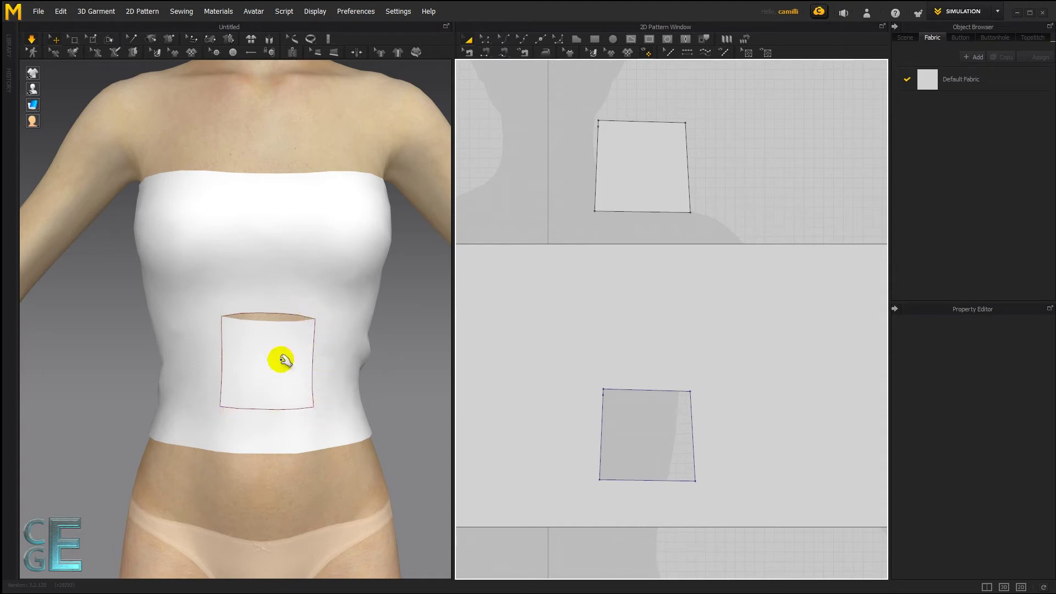
pyautogui.scroll(-1, 647, 339)
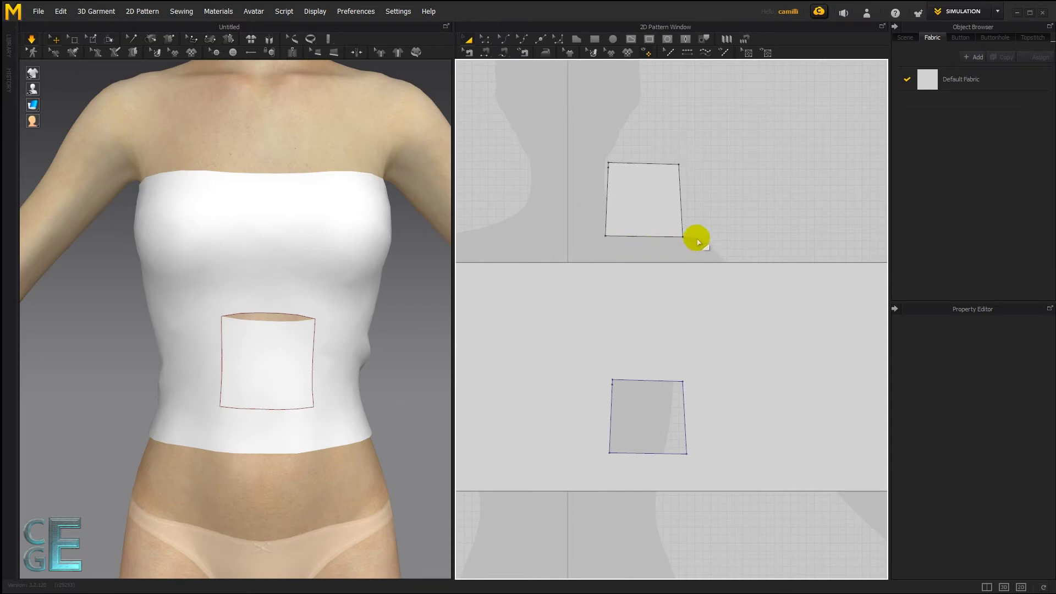
pyautogui.scroll(2, 700, 181)
pyautogui.scroll(-2, 688, 272)
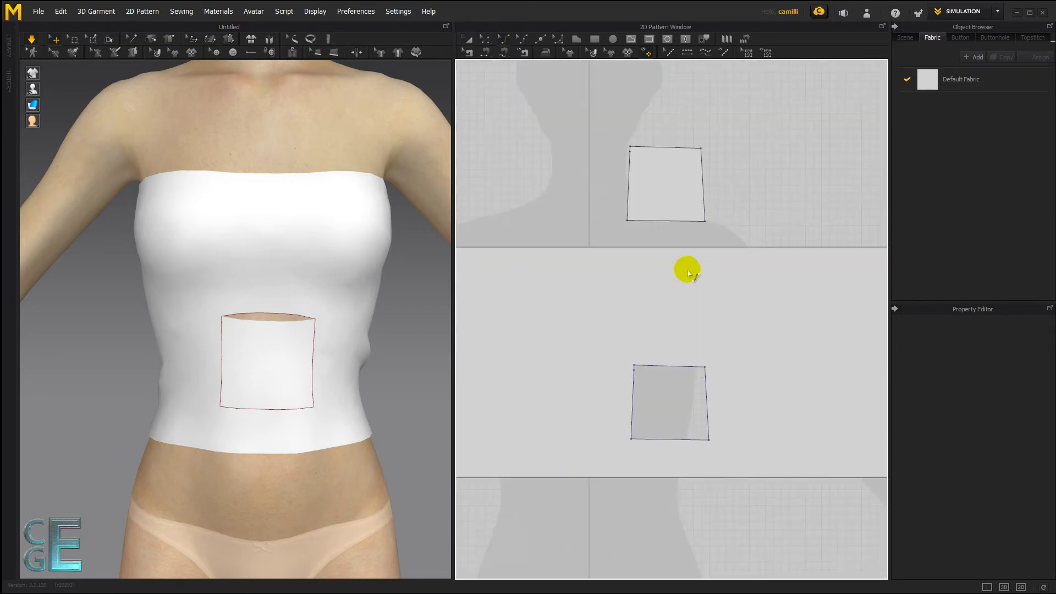
# Delete the cloned pocket piece and the four-sided hole from the 2D pattern
pyautogui.click(652, 174)
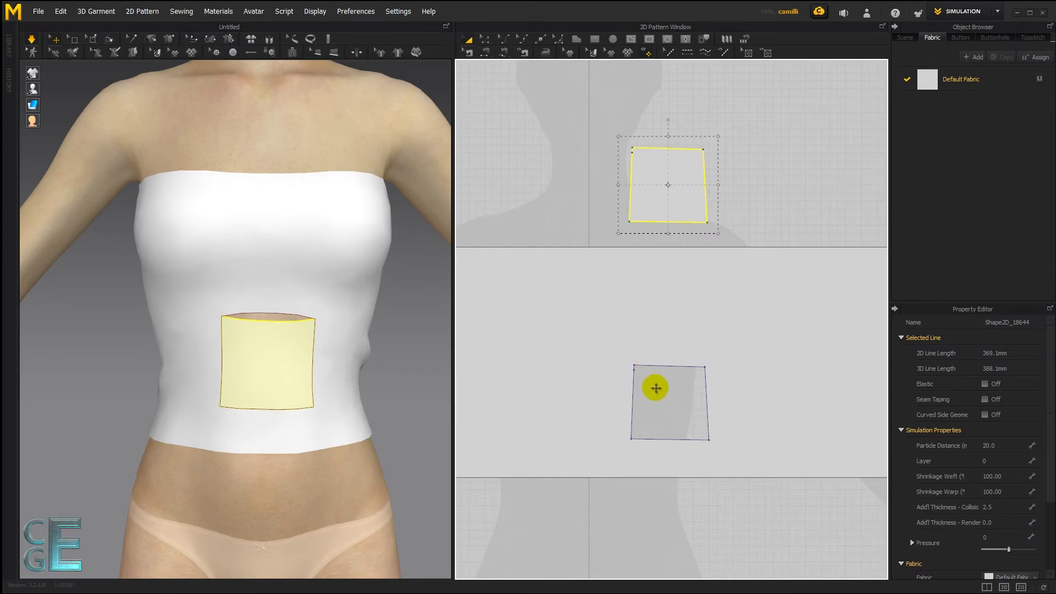
pyautogui.press('Delete')
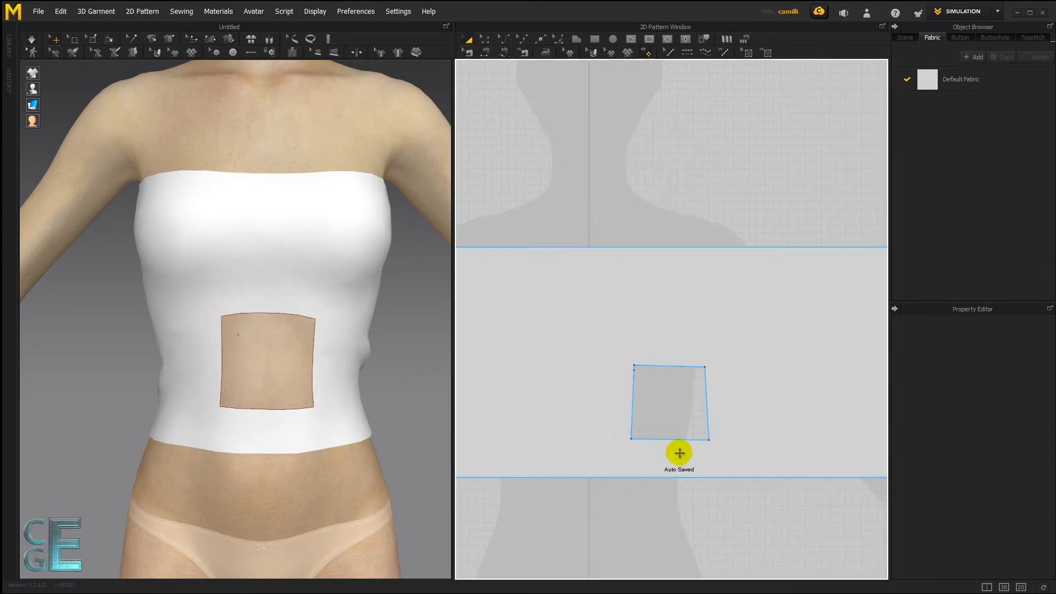
pyautogui.click(671, 406)
pyautogui.press('Delete')
# Draw an internal rectangle on the lower front of the tube pattern and reduce it to a total line length of about 313 mm
pyautogui.click(666, 40)
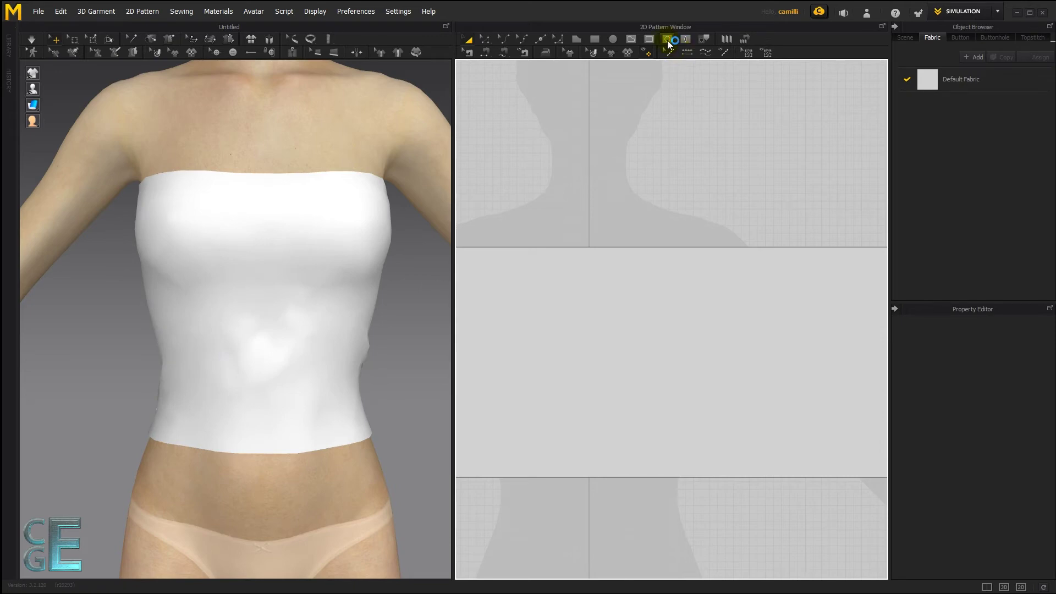
pyautogui.moveTo(628, 330); pyautogui.dragTo(705, 424)
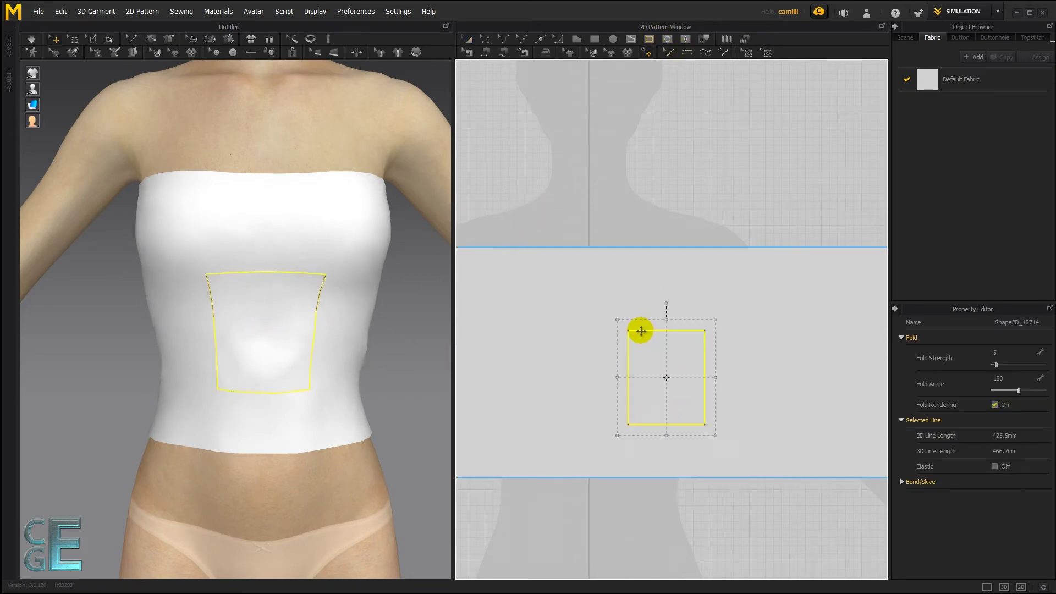
pyautogui.press('a')
pyautogui.moveTo(665, 343); pyautogui.dragTo(641, 381)
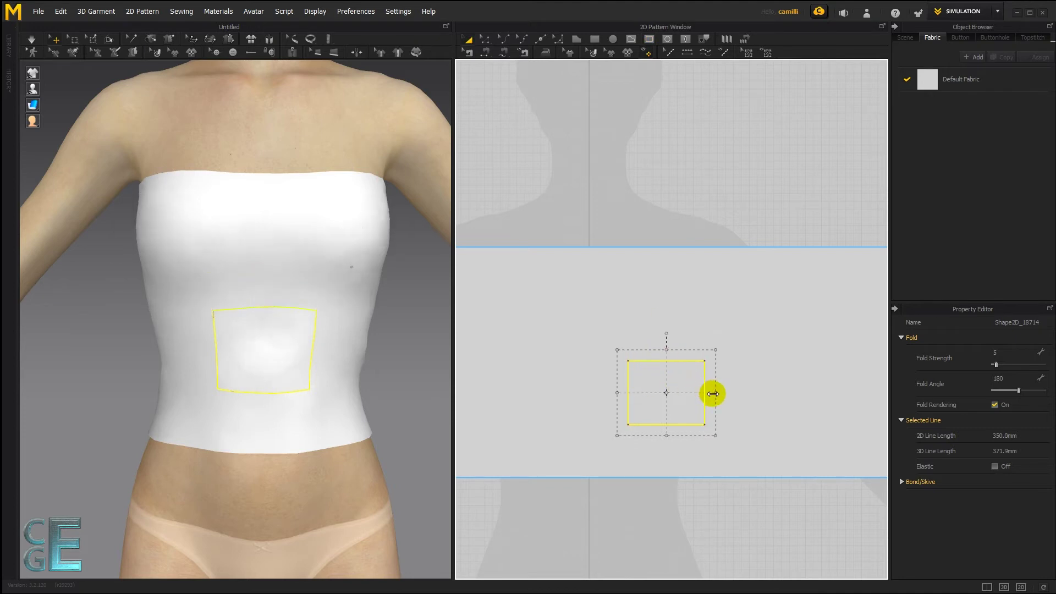
pyautogui.moveTo(702, 394); pyautogui.dragTo(683, 391)
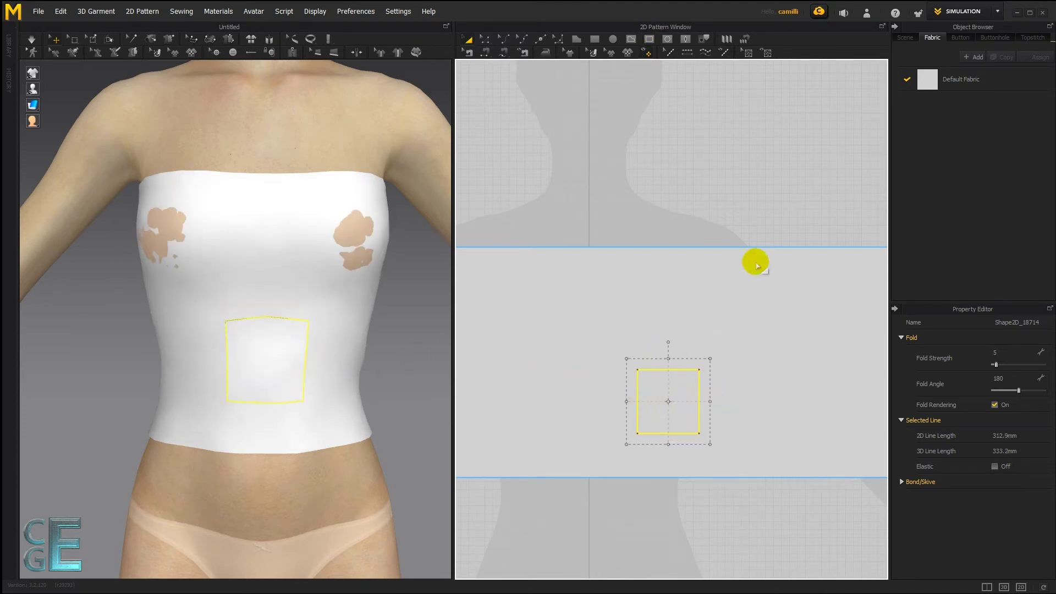
# Convert the internal rectangle to a hole and clone it as a pattern piece placed above the tube top pattern
pyautogui.rightClick(680, 398)
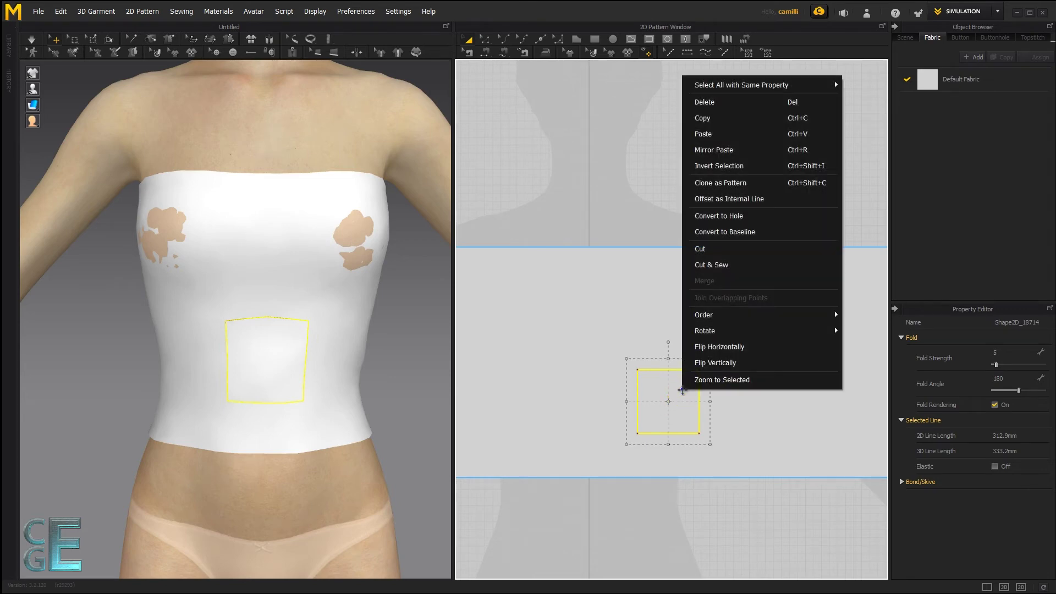
pyautogui.click(720, 216)
pyautogui.rightClick(657, 390)
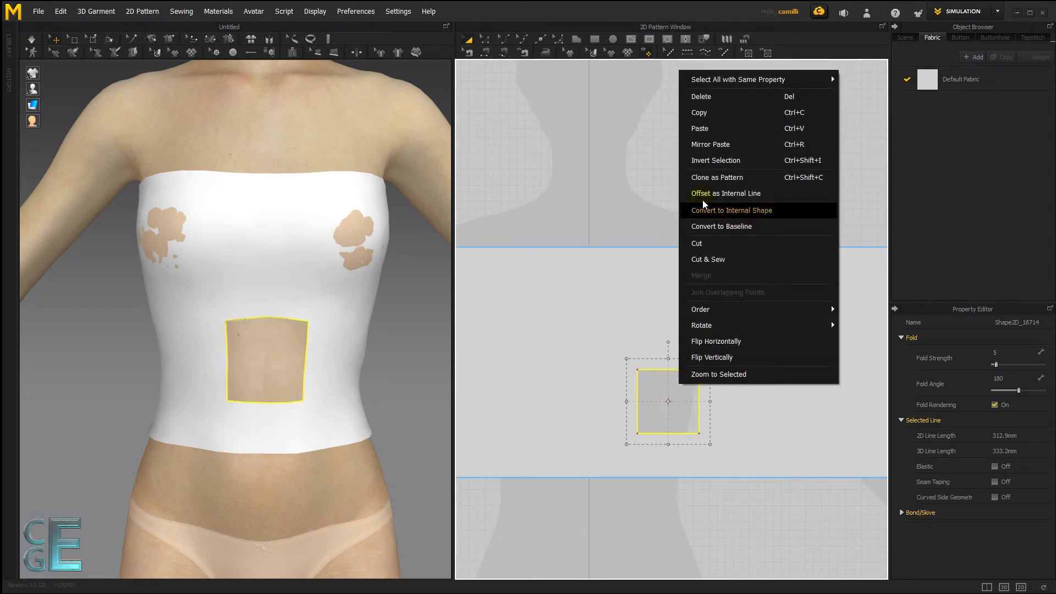
pyautogui.click(711, 177)
pyautogui.click(651, 164)
# Free-sew the rectangular piece to the rectangular hole along both sides and the lower edge
pyautogui.press('m')
pyautogui.click(620, 131)
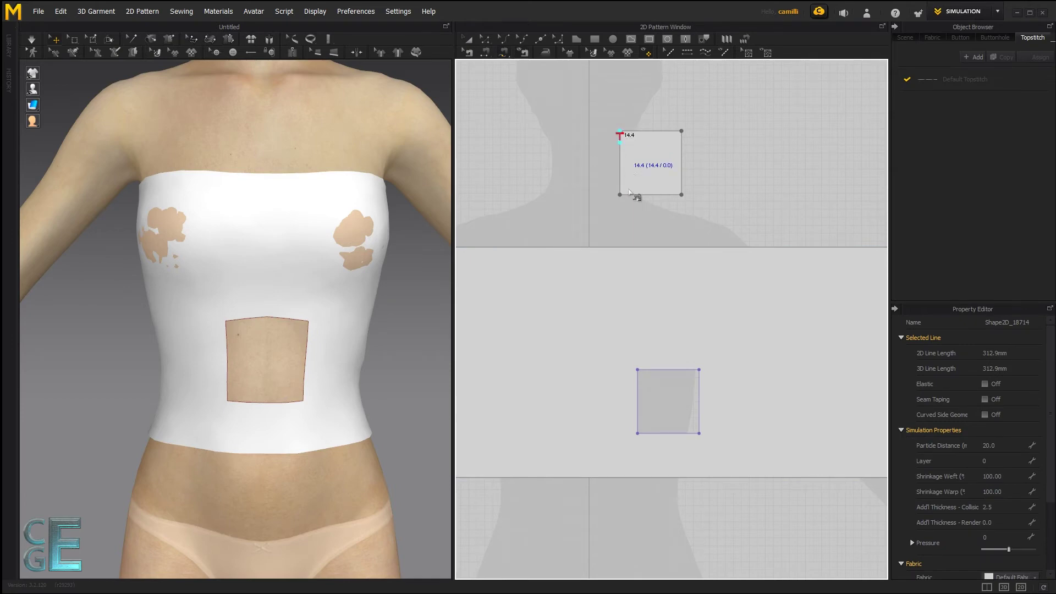
pyautogui.click(637, 369)
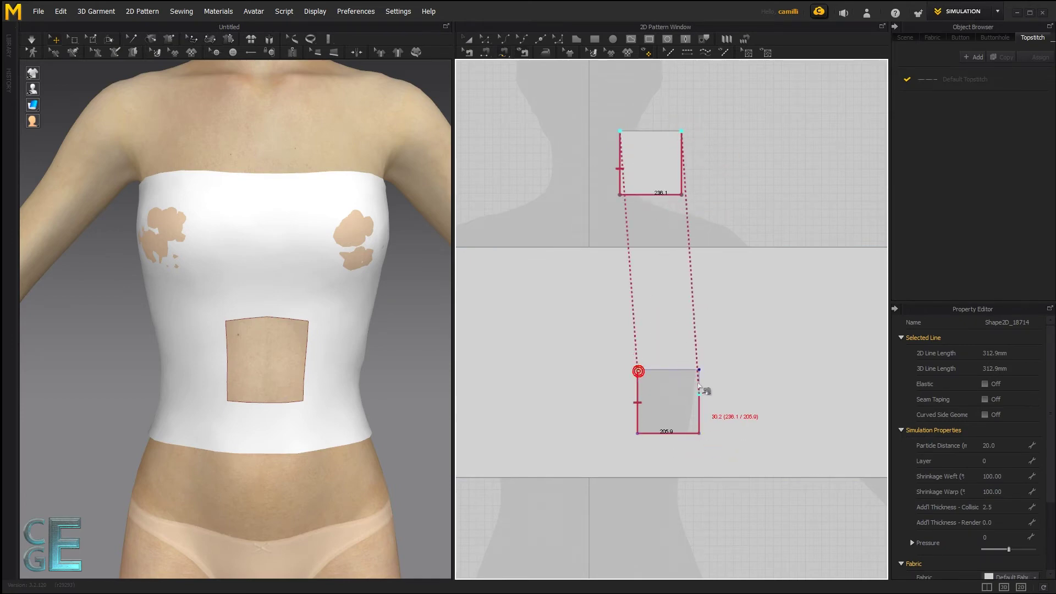
pyautogui.click(698, 372)
pyautogui.click(698, 372)
# Simulate the garment to attach the rectangular piece, then delete the piece and its hole
pyautogui.scroll(-5, 364, 291)
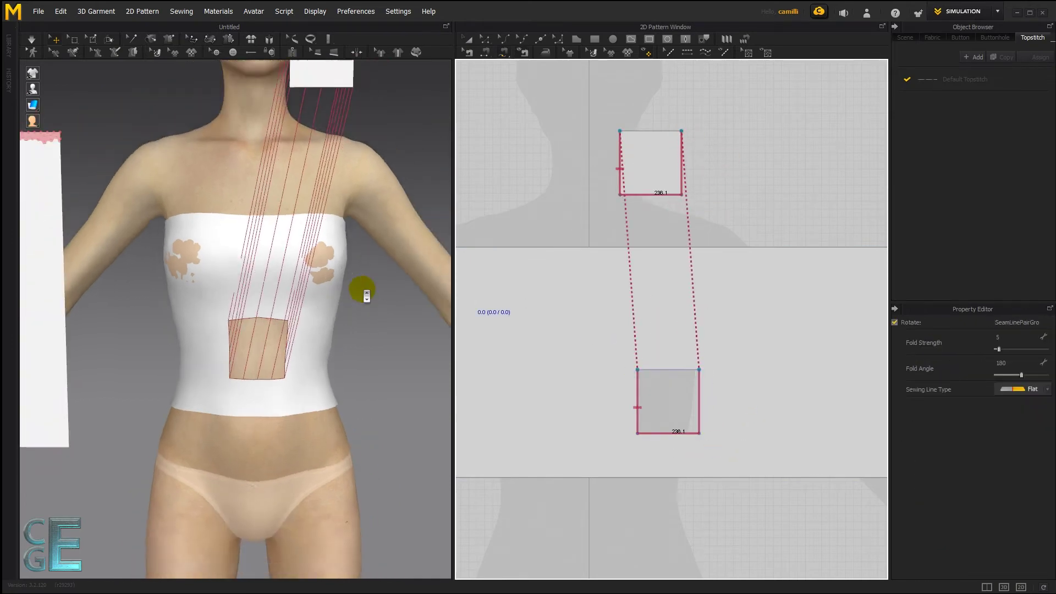
pyautogui.press('space')
pyautogui.scroll(3, 324, 393)
pyautogui.press('a')
pyautogui.click(657, 176)
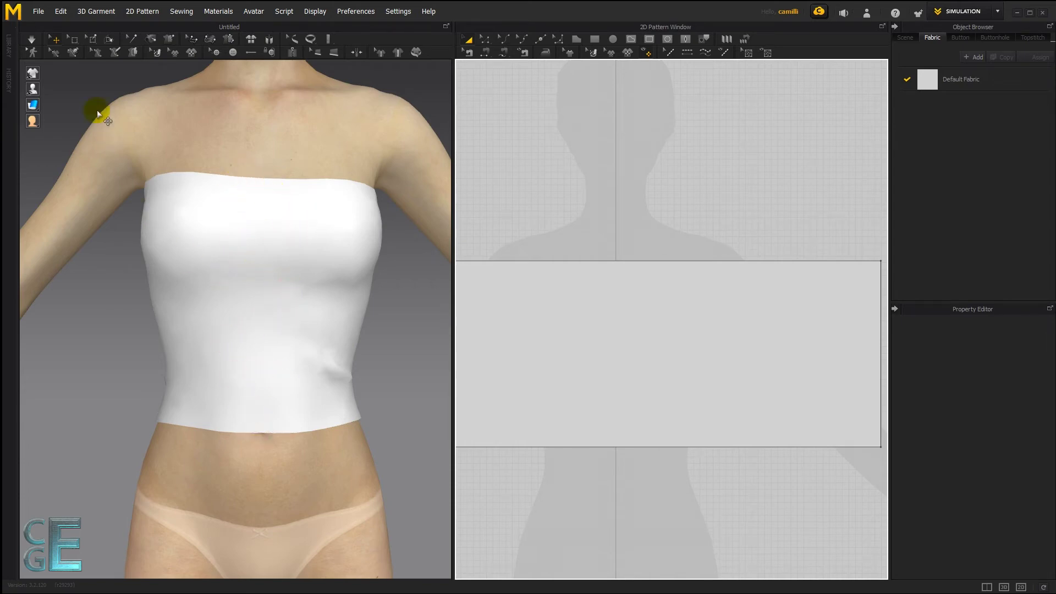
# Draw a 3D Pen (Garment) line down the tube top's front from upper to lower hem, with closely spaced curve points followed by wide zigzags
pyautogui.click(72, 53)
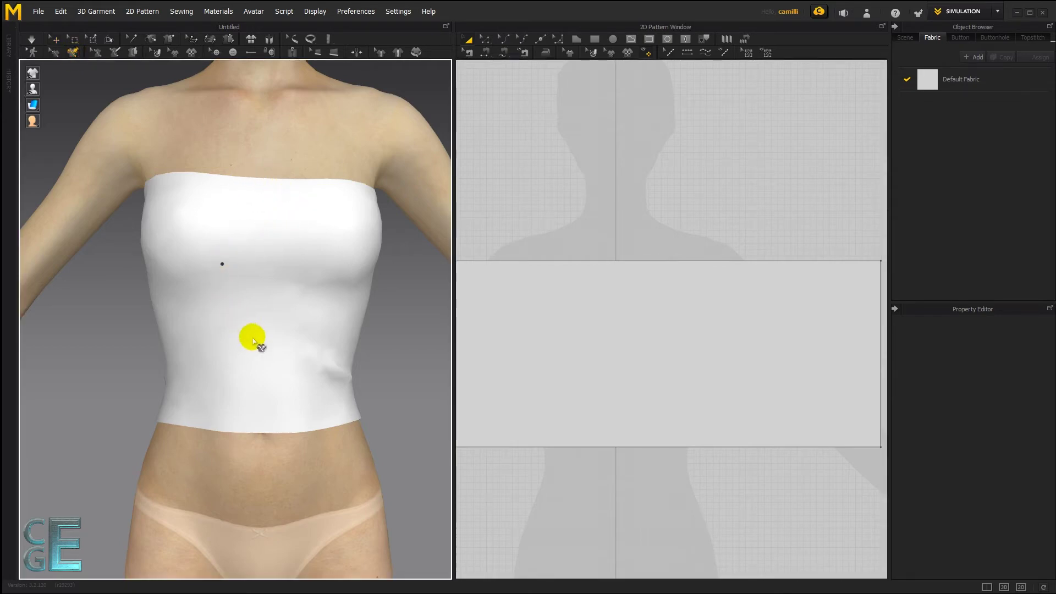
pyautogui.click(236, 178)
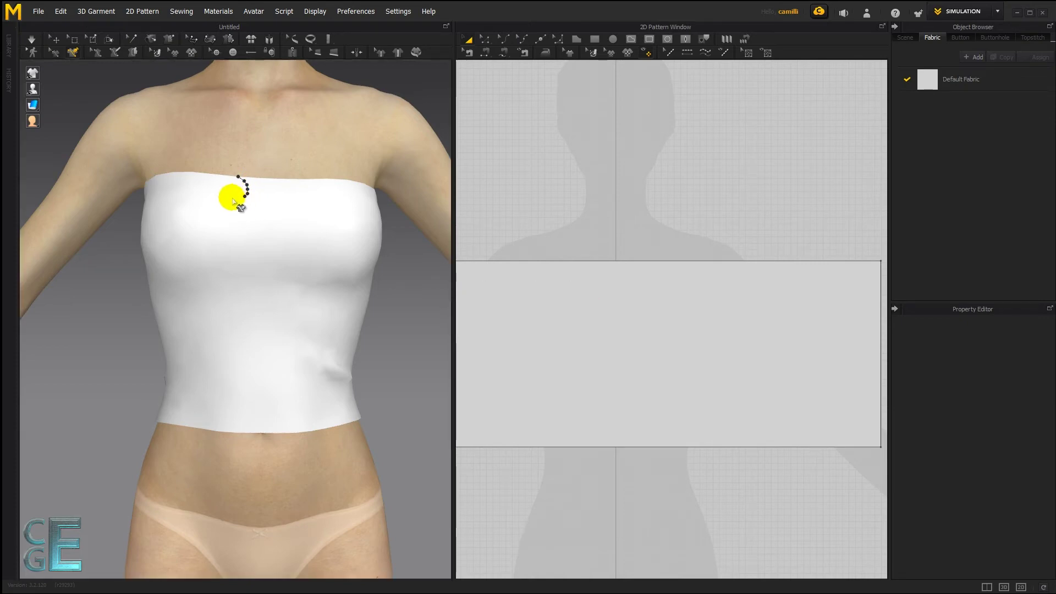
pyautogui.doubleClick(233, 201)
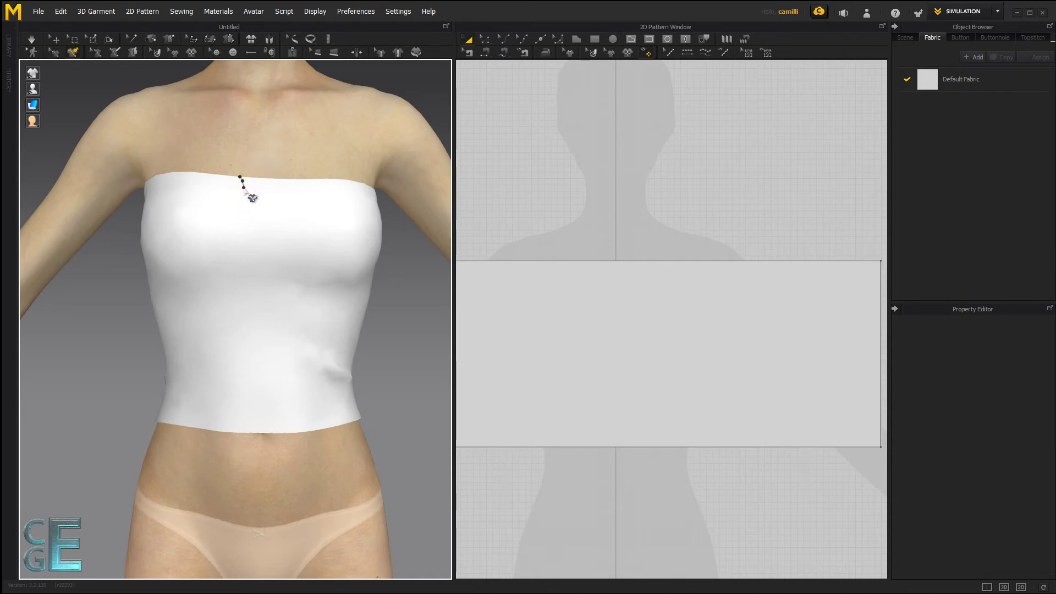
pyautogui.click(219, 203)
pyautogui.doubleClick(242, 241)
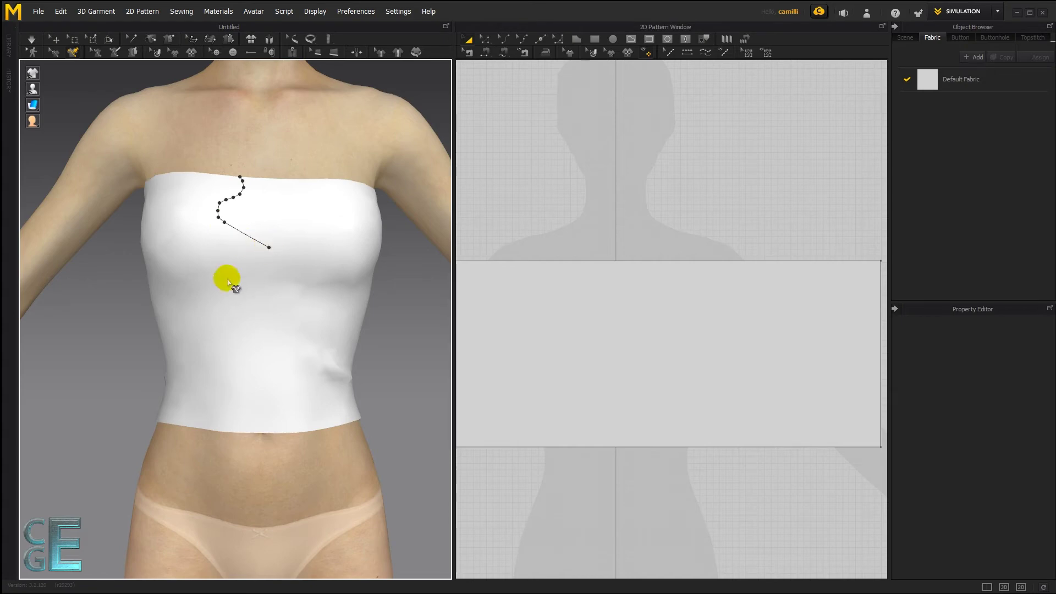
pyautogui.doubleClick(268, 330)
pyautogui.click(213, 371)
pyautogui.click(257, 431)
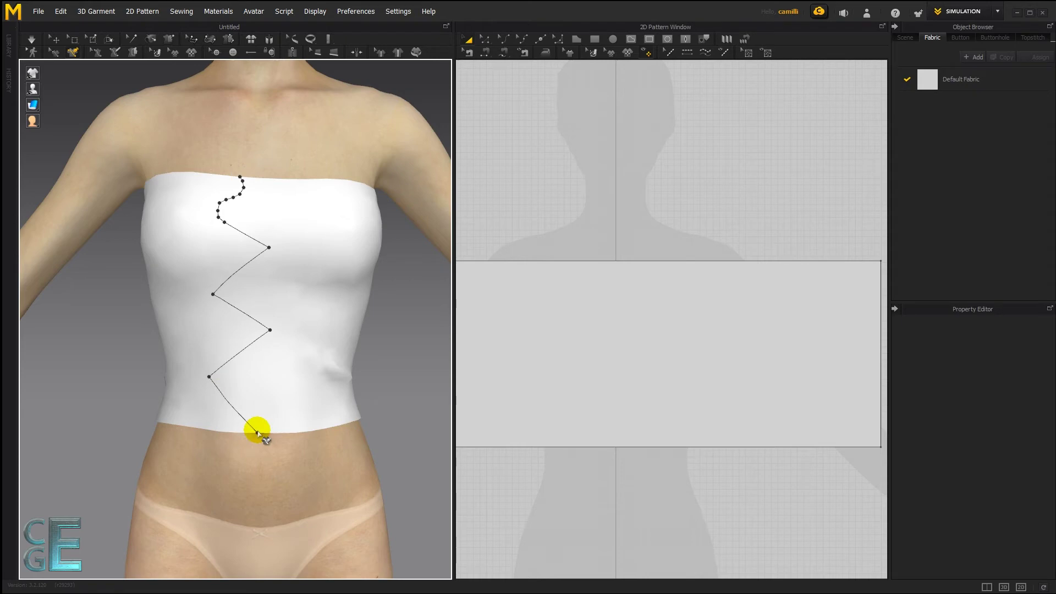
pyautogui.doubleClick(257, 433)
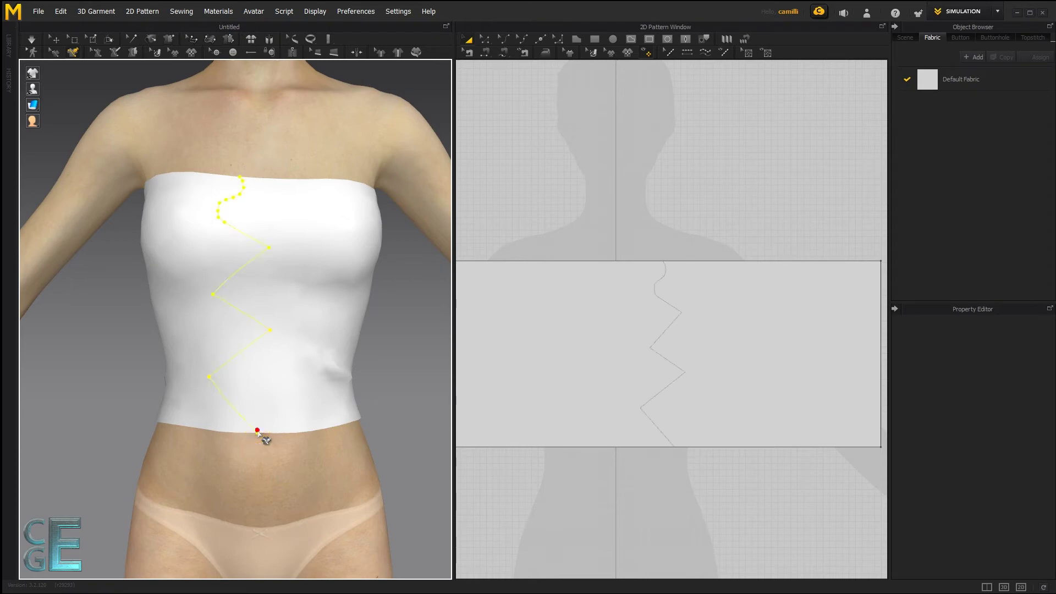
# Convert the drawn zigzag line on the garment to an internal shape in the 2D pattern
pyautogui.rightClick(231, 200)
pyautogui.click(282, 281)
pyautogui.moveTo(739, 232); pyautogui.dragTo(687, 134, button='middle')
pyautogui.scroll(4, 671, 175)
pyautogui.moveTo(592, 250); pyautogui.dragTo(651, 213, button='middle')
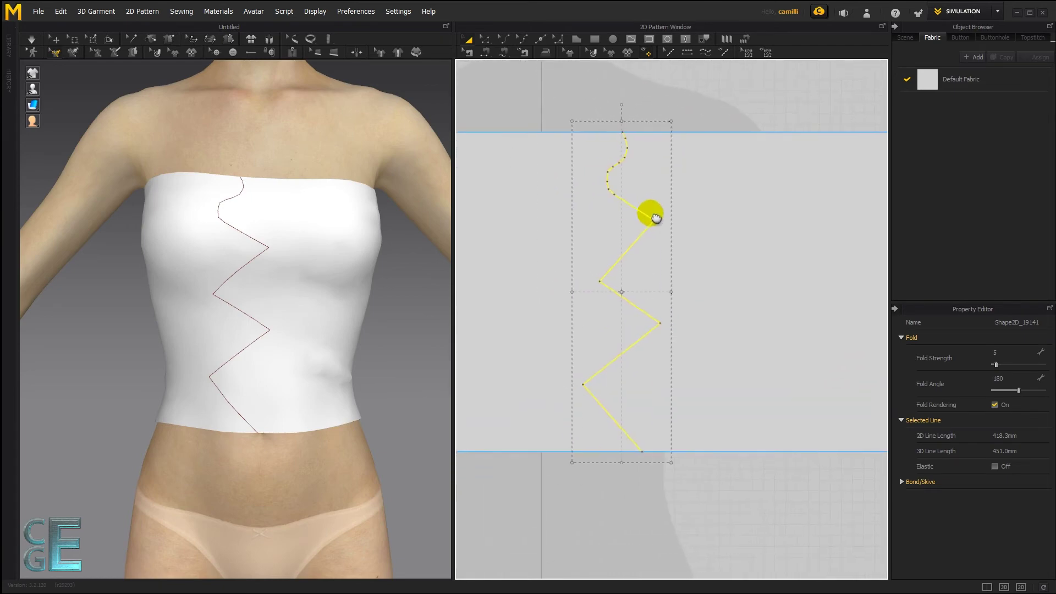
pyautogui.scroll(3, 656, 218)
pyautogui.click(719, 70)
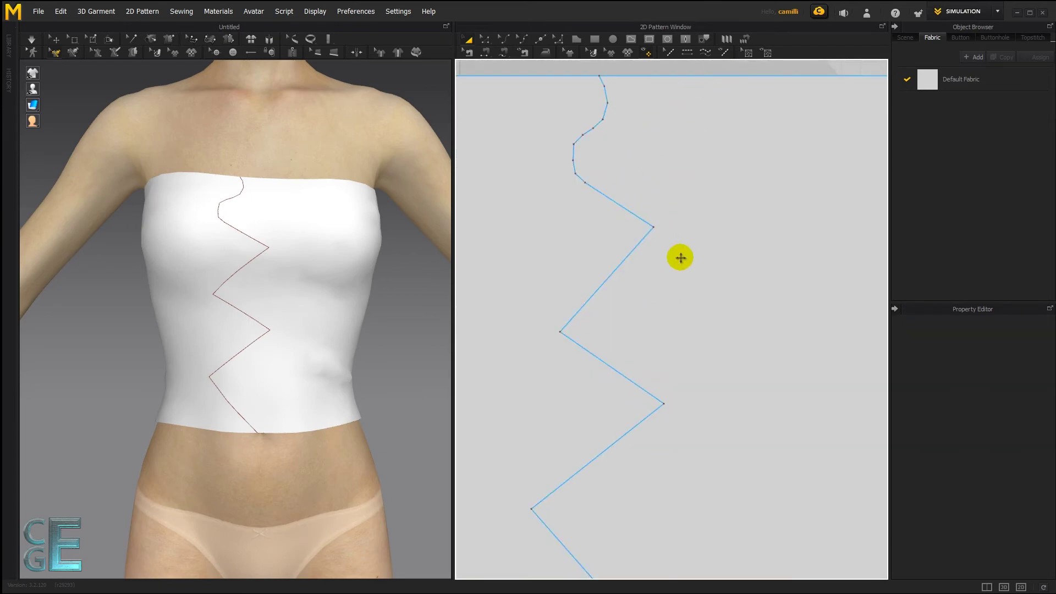
# Bend four straight segments in the middle of the internal zigzag line into smooth curves by editing their curvature
pyautogui.moveTo(680, 258); pyautogui.dragTo(699, 232, button='middle')
pyautogui.moveTo(633, 252); pyautogui.dragTo(660, 278)
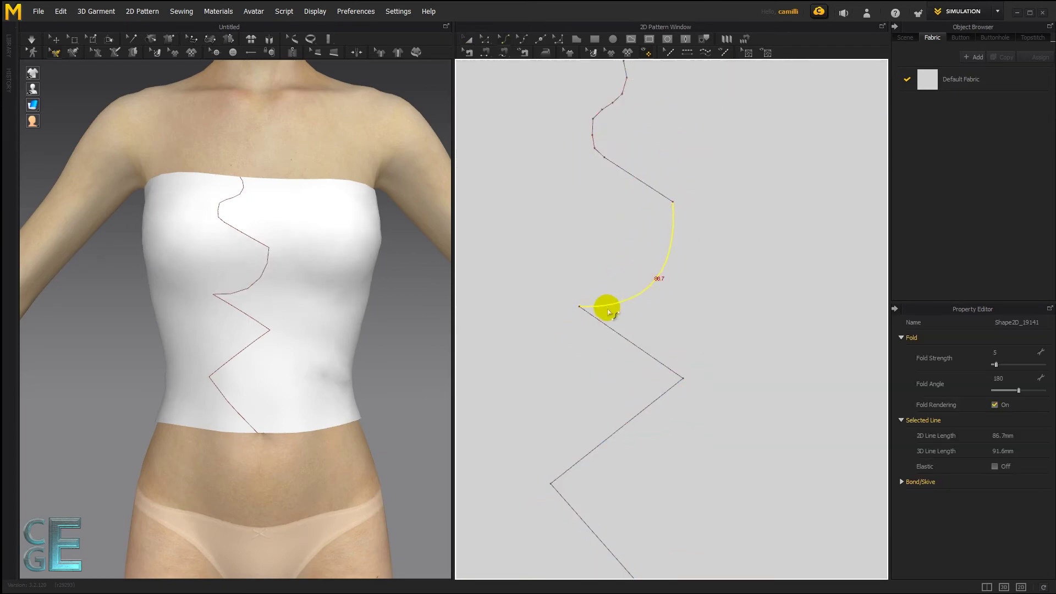
pyautogui.moveTo(594, 318); pyautogui.dragTo(514, 336)
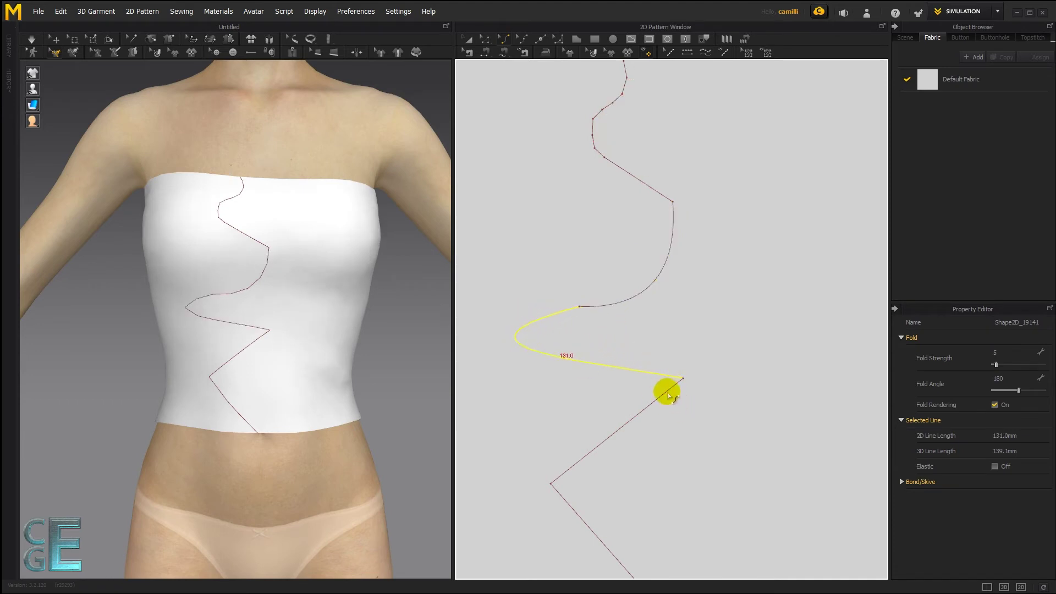
pyautogui.moveTo(667, 390); pyautogui.dragTo(733, 411)
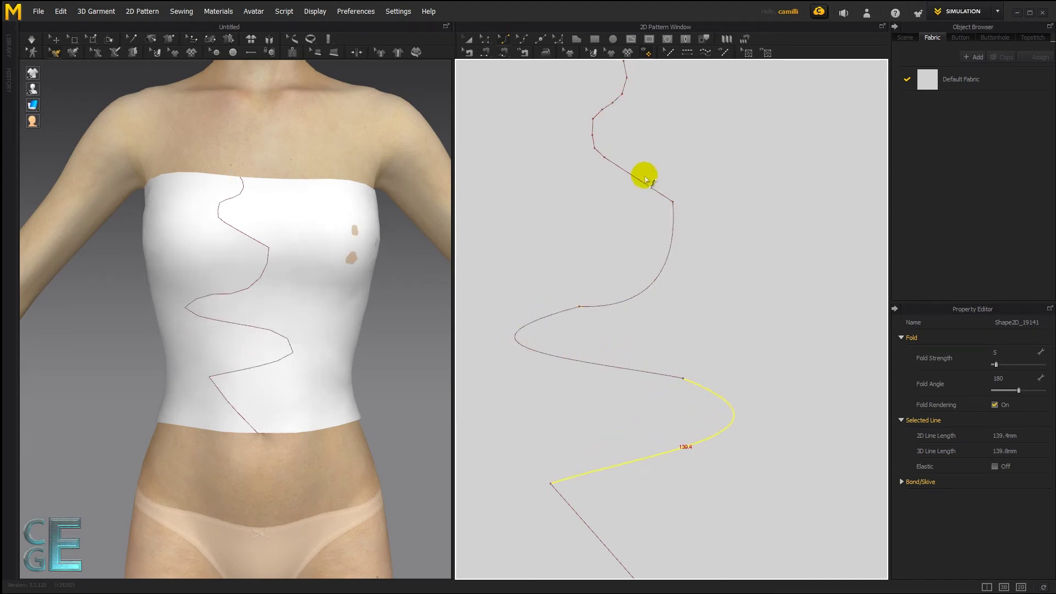
pyautogui.moveTo(649, 177); pyautogui.dragTo(655, 160)
# Select the closely spaced points on the internal line's upper section and convert them to curve points
pyautogui.moveTo(633, 182); pyautogui.dragTo(634, 272, button='middle')
pyautogui.scroll(5, 609, 172)
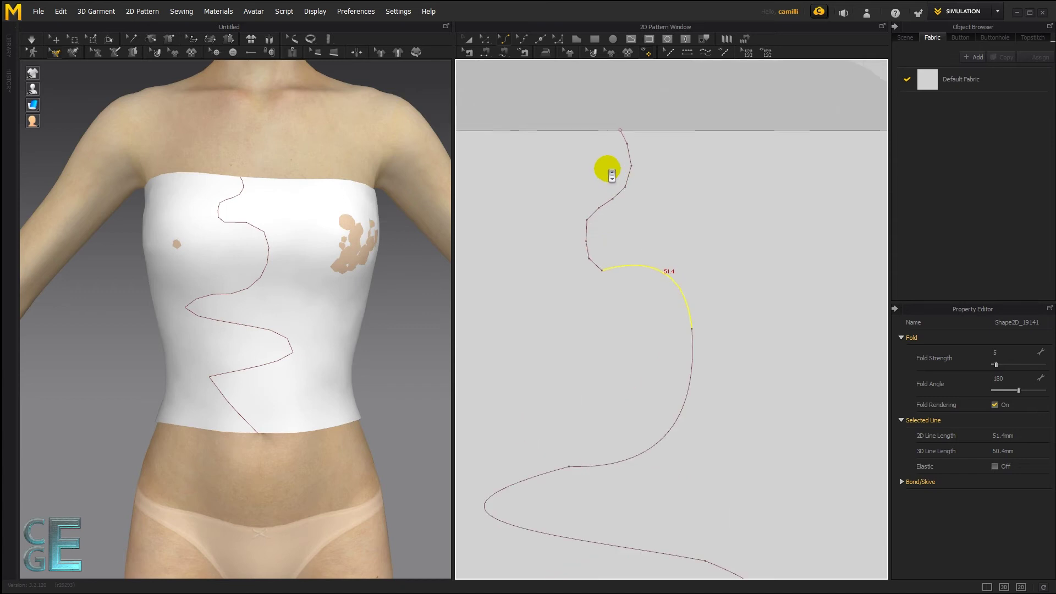
pyautogui.click(634, 90)
pyautogui.press('z')
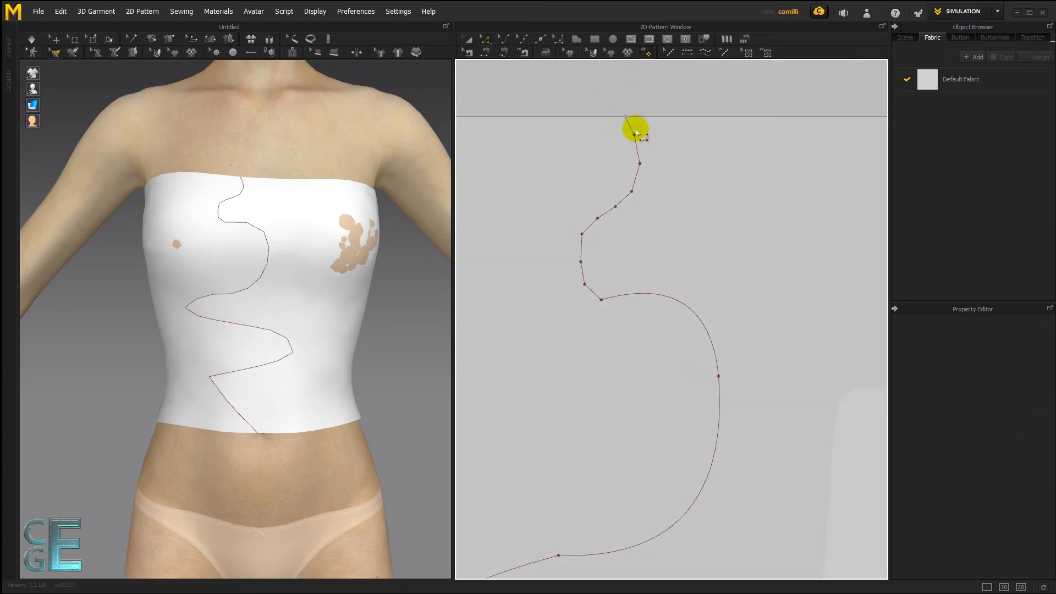
pyautogui.click(633, 135)
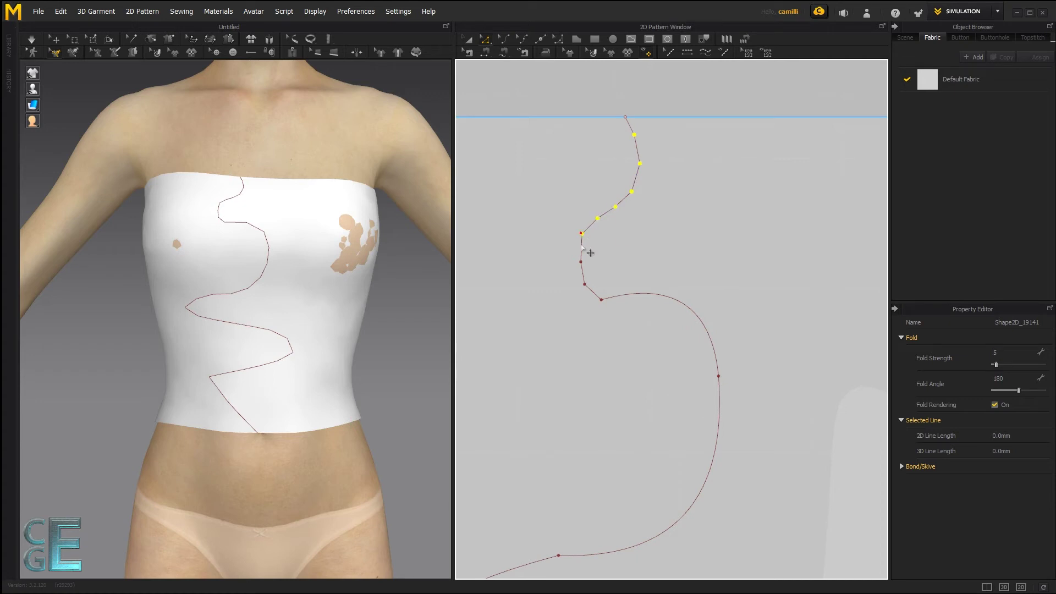
pyautogui.rightClick(602, 300)
pyautogui.click(632, 321)
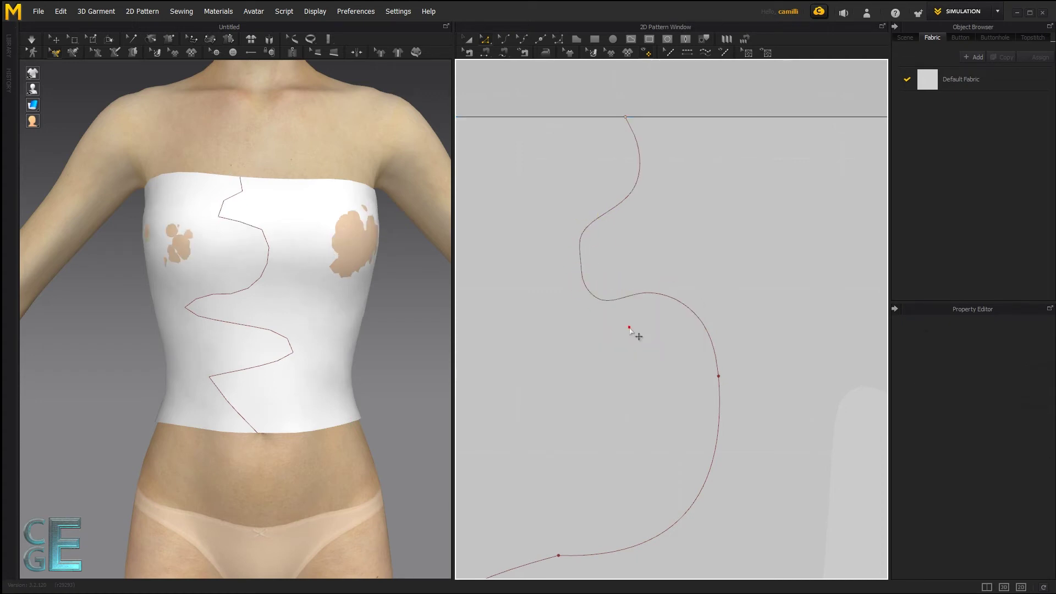
pyautogui.click(665, 168)
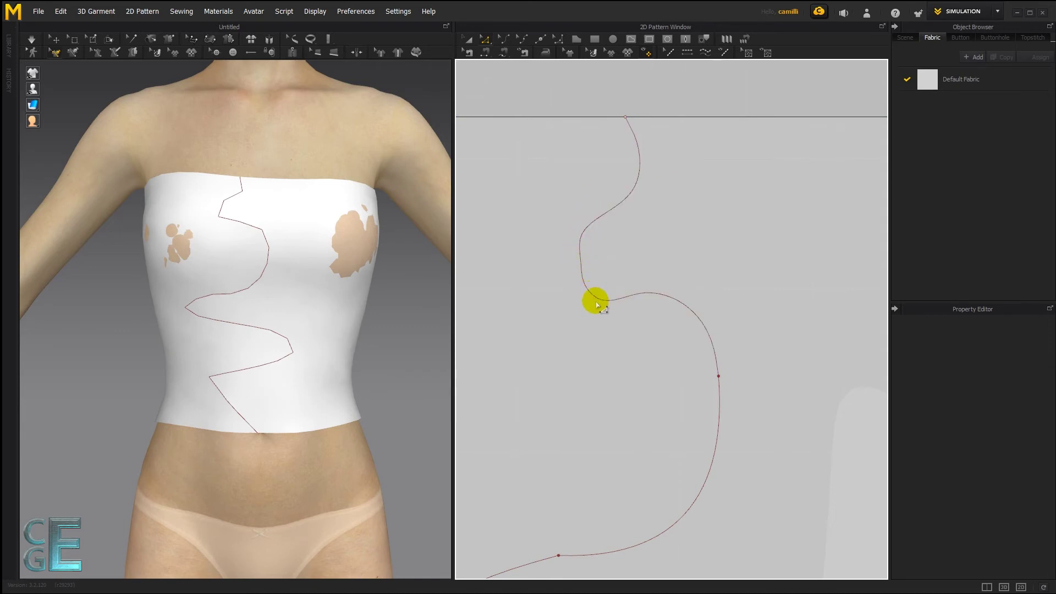
# Delete surplus curve points from the internal line's upper section to smooth its bends
pyautogui.press('v')
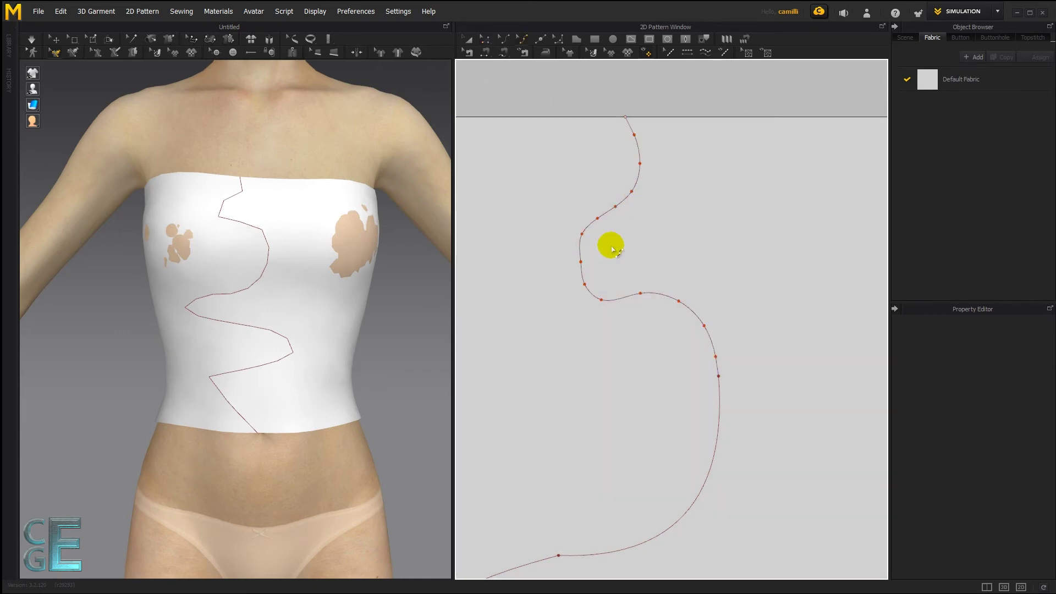
pyautogui.click(581, 261)
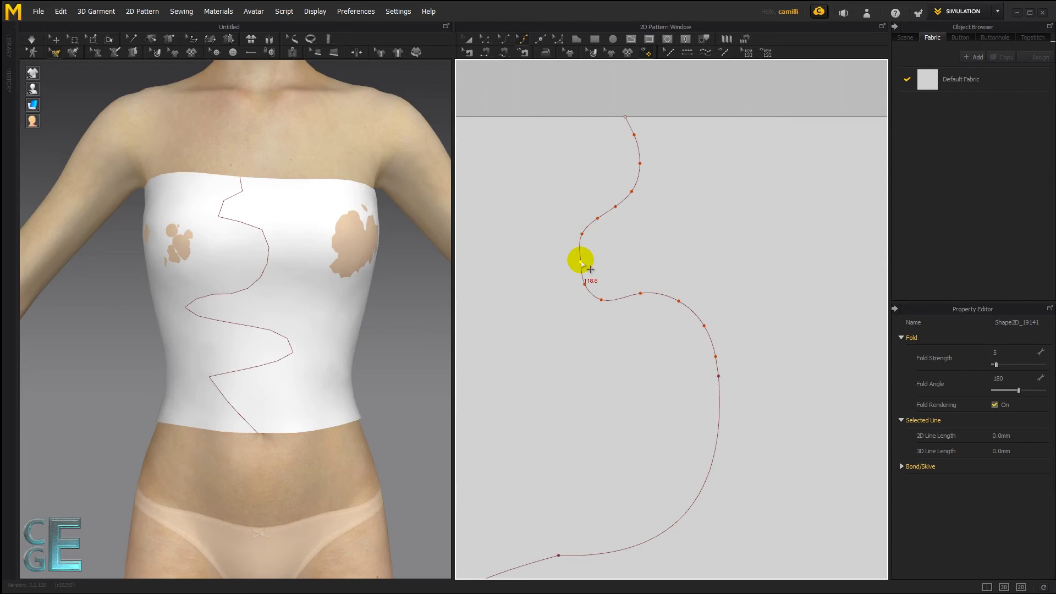
pyautogui.press('Delete')
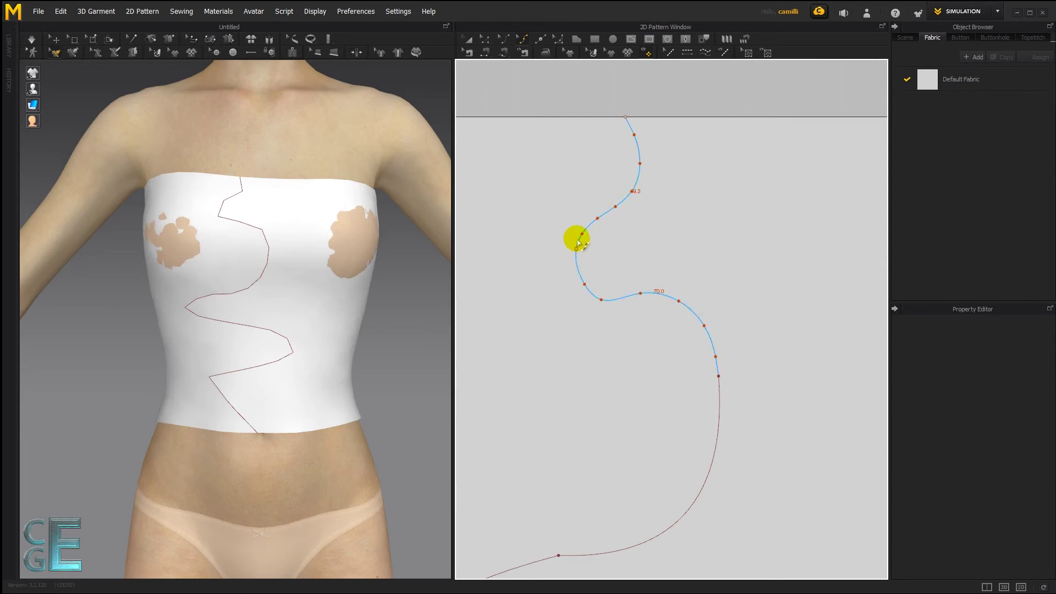
pyautogui.click(622, 201)
pyautogui.press('Delete')
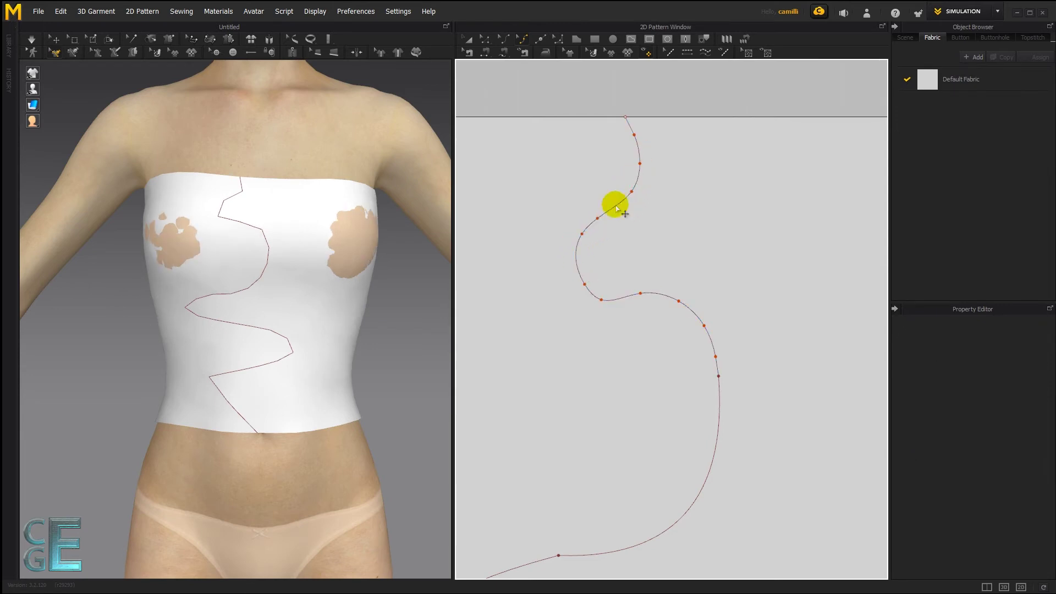
pyautogui.click(600, 220)
pyautogui.press('Delete')
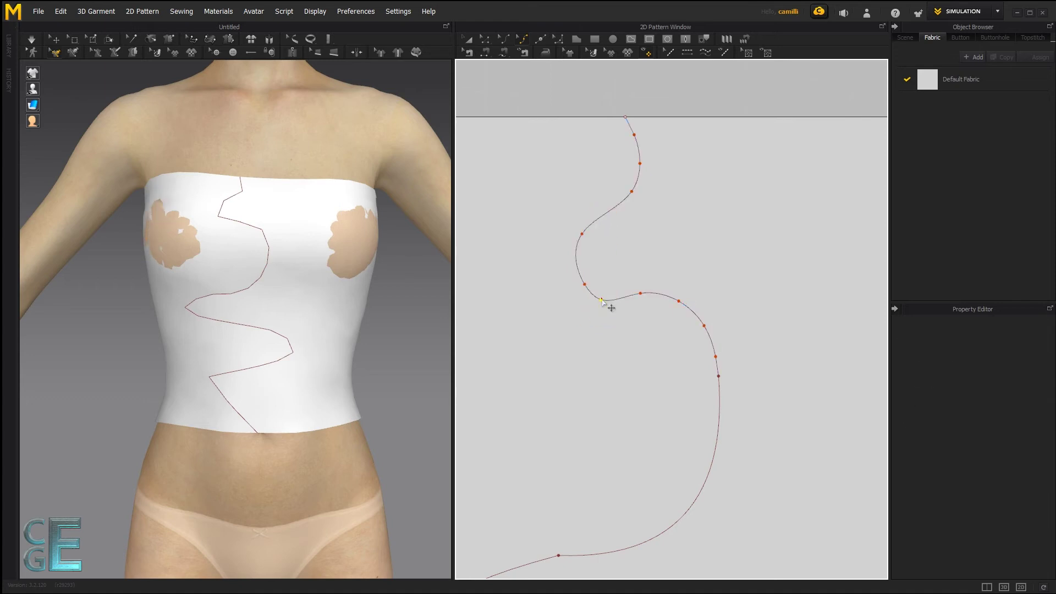
pyautogui.click(600, 299)
pyautogui.press('Delete')
# Reshape the lower zigzags of the internal line into fuller rounded swings by adding and moving curve points
pyautogui.scroll(-3, 664, 212)
pyautogui.moveTo(609, 440); pyautogui.dragTo(590, 291, button='middle')
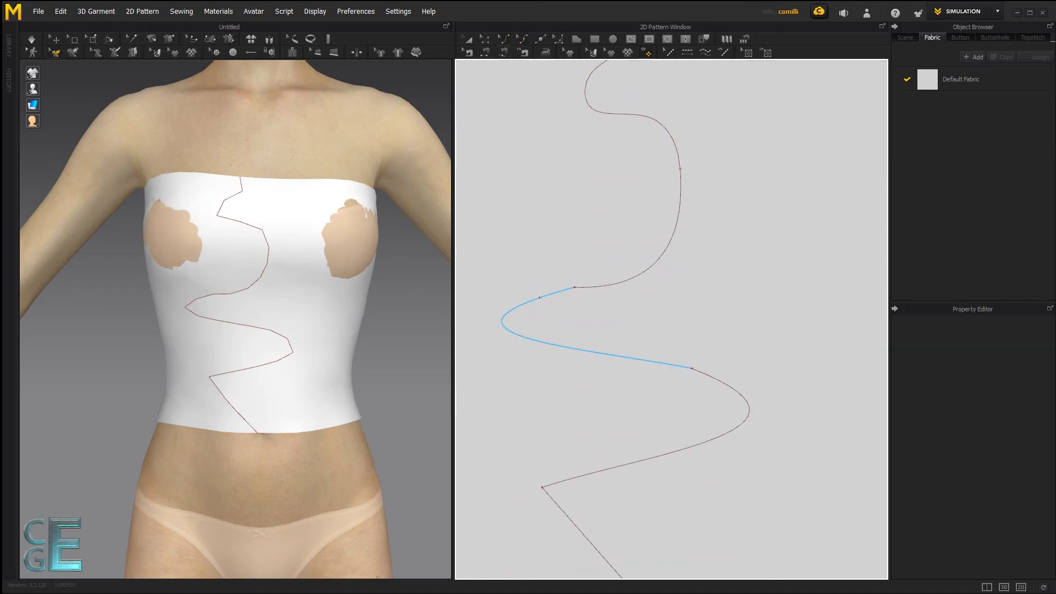
pyautogui.click(537, 297)
pyautogui.moveTo(537, 297); pyautogui.dragTo(502, 307)
pyautogui.moveTo(561, 339); pyautogui.dragTo(549, 369)
pyautogui.moveTo(706, 374); pyautogui.dragTo(716, 366)
pyautogui.moveTo(702, 424); pyautogui.dragTo(741, 417)
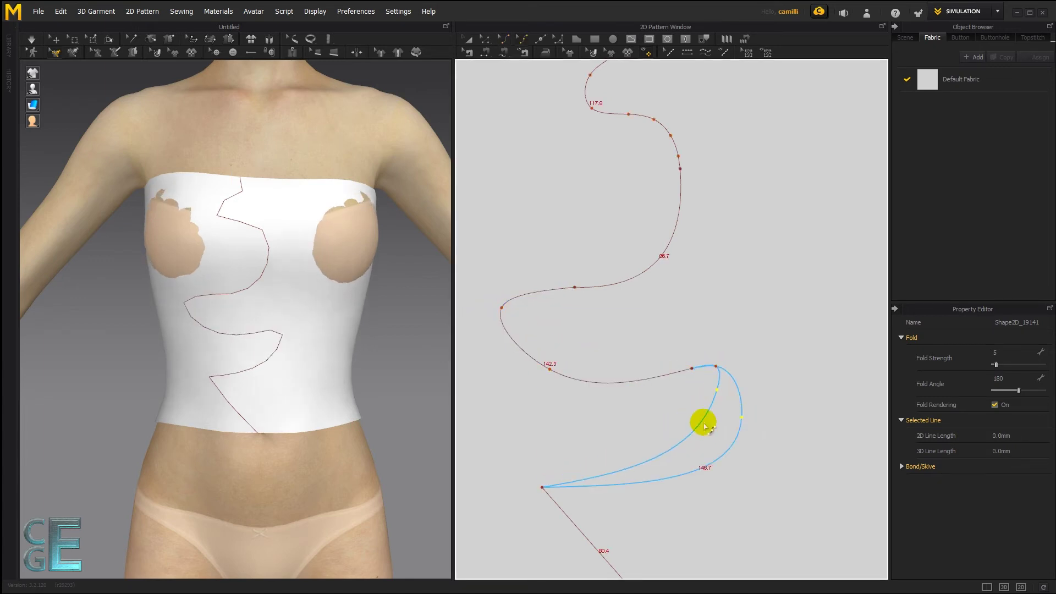
pyautogui.moveTo(632, 484); pyautogui.dragTo(615, 307, button='middle')
pyautogui.moveTo(553, 343); pyautogui.dragTo(497, 326)
# Convert the remaining corner points between the internal line's lower swings to curve points
pyautogui.scroll(-5, 597, 388)
pyautogui.press('z')
pyautogui.rightClick(559, 348)
pyautogui.click(579, 374)
pyautogui.rightClick(639, 284)
pyautogui.click(659, 310)
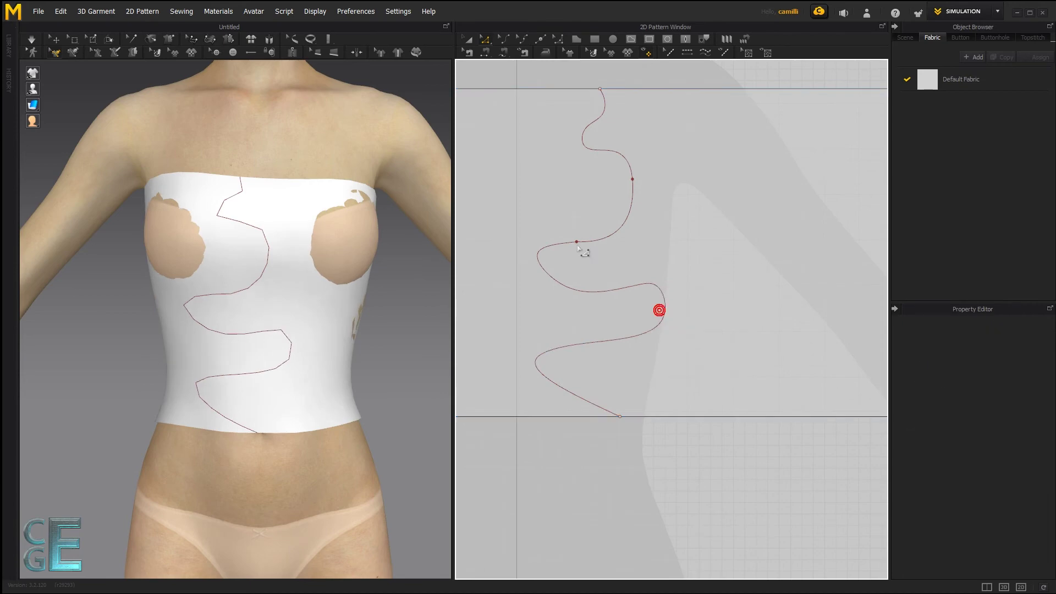
pyautogui.rightClick(575, 241)
pyautogui.click(596, 266)
pyautogui.scroll(-2, 668, 225)
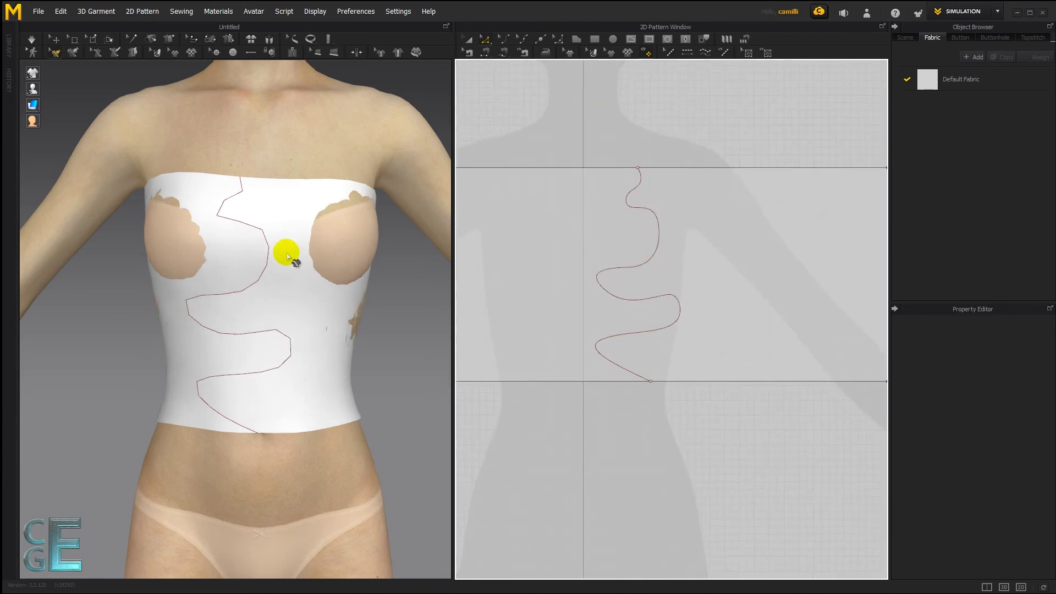
# Set the tube top pattern's particle distance to 8 and deselect the pattern
pyautogui.scroll(2, 294, 244)
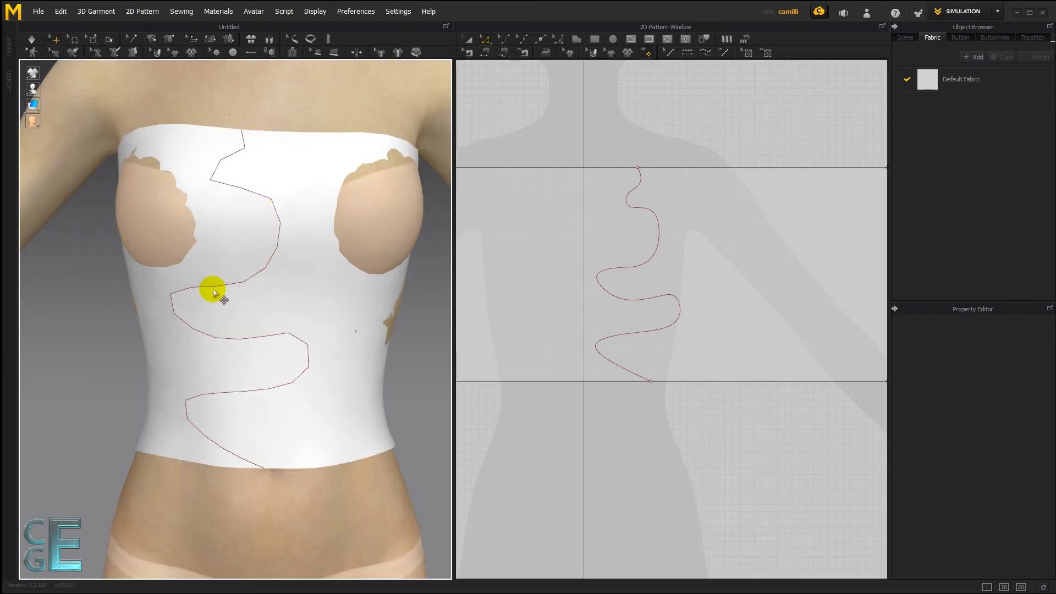
pyautogui.click(301, 160)
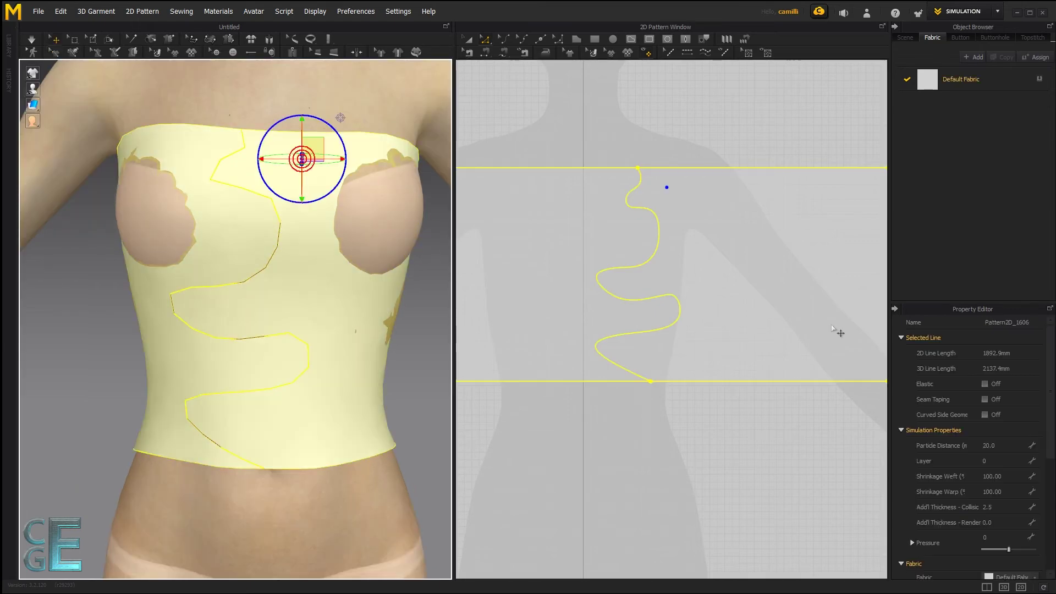
pyautogui.click(1002, 446)
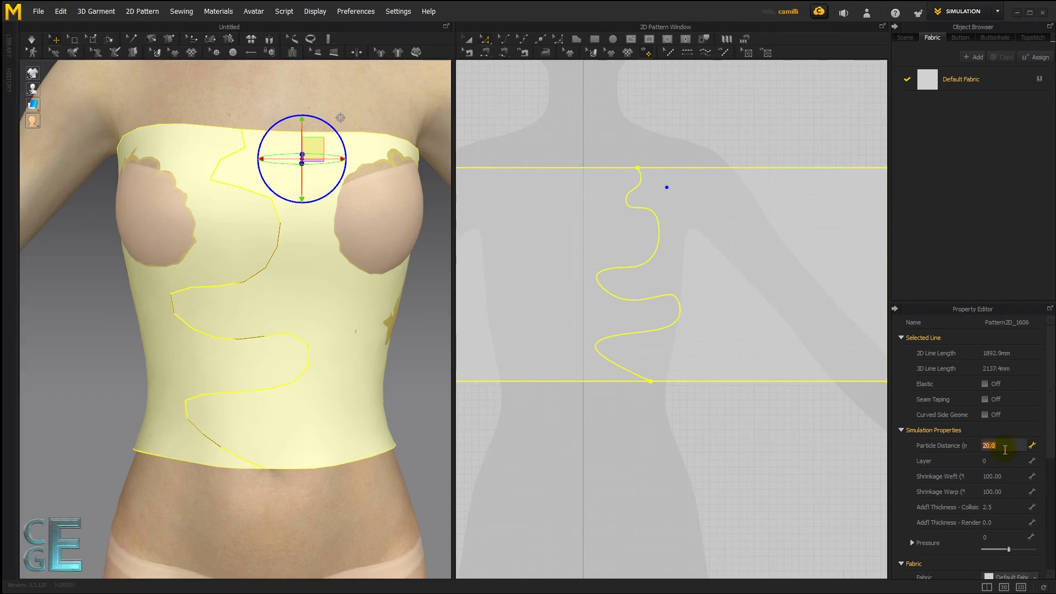
pyautogui.write('8')
pyautogui.click(306, 86)
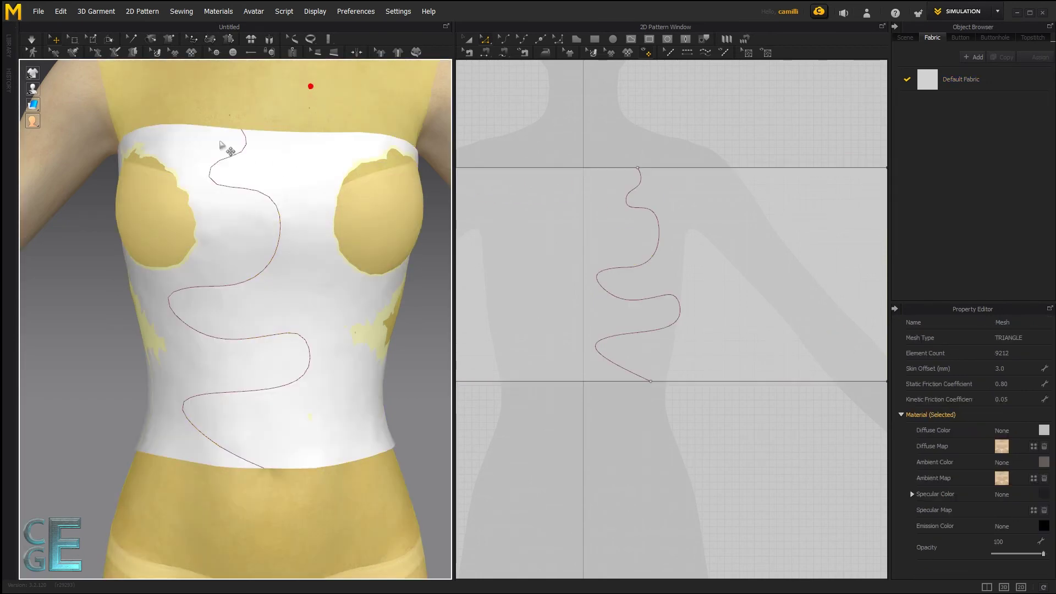
pyautogui.click(275, 278)
pyautogui.click(429, 312)
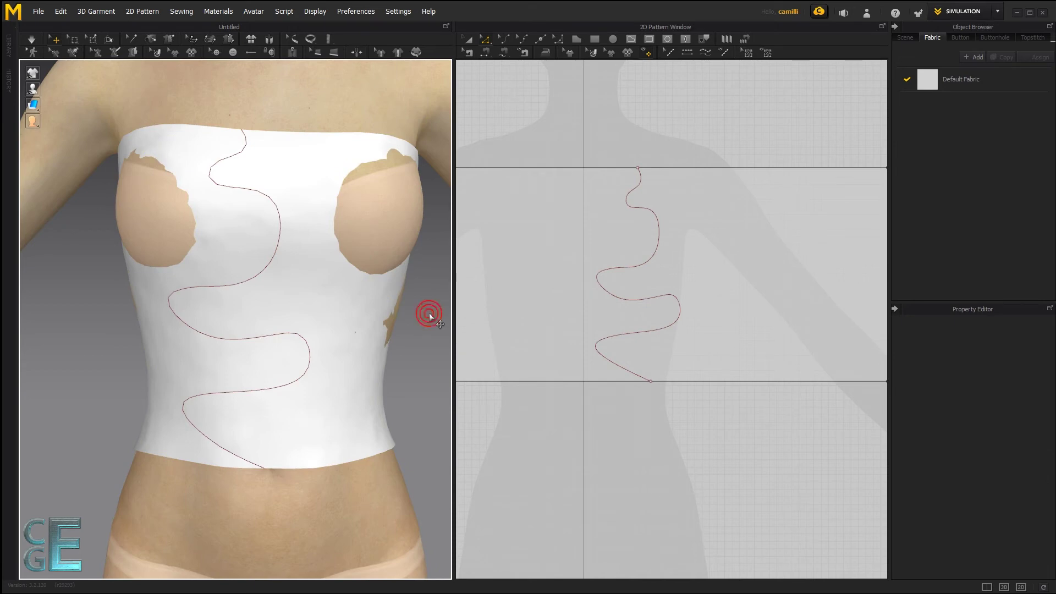
# Delete the curved internal line from the pattern and simulate the tube top on the avatar
pyautogui.click(658, 252)
pyautogui.press('Delete')
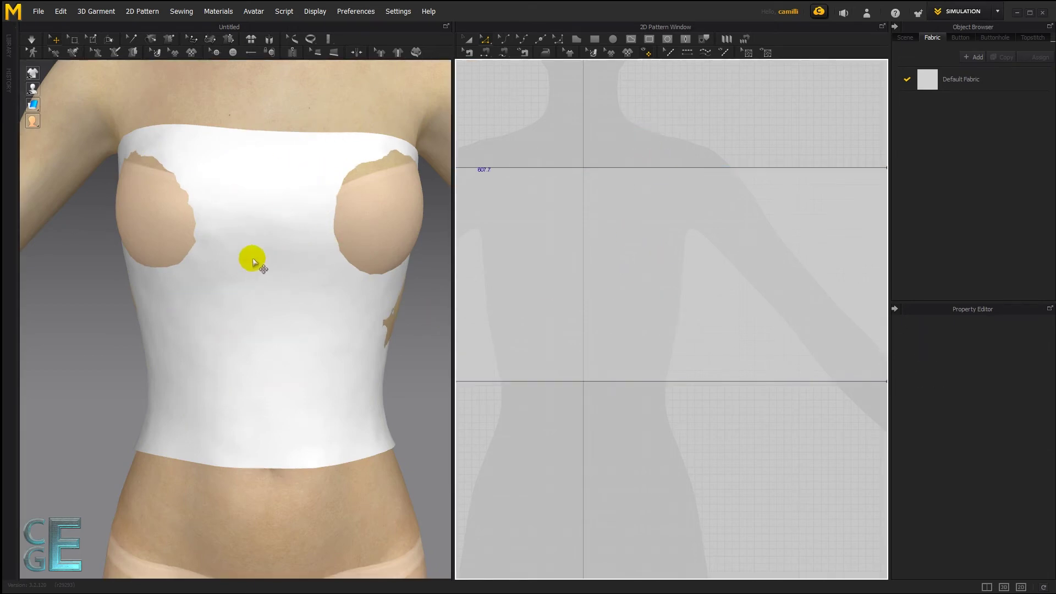
pyautogui.scroll(2, 313, 219)
pyautogui.scroll(-5, 302, 223)
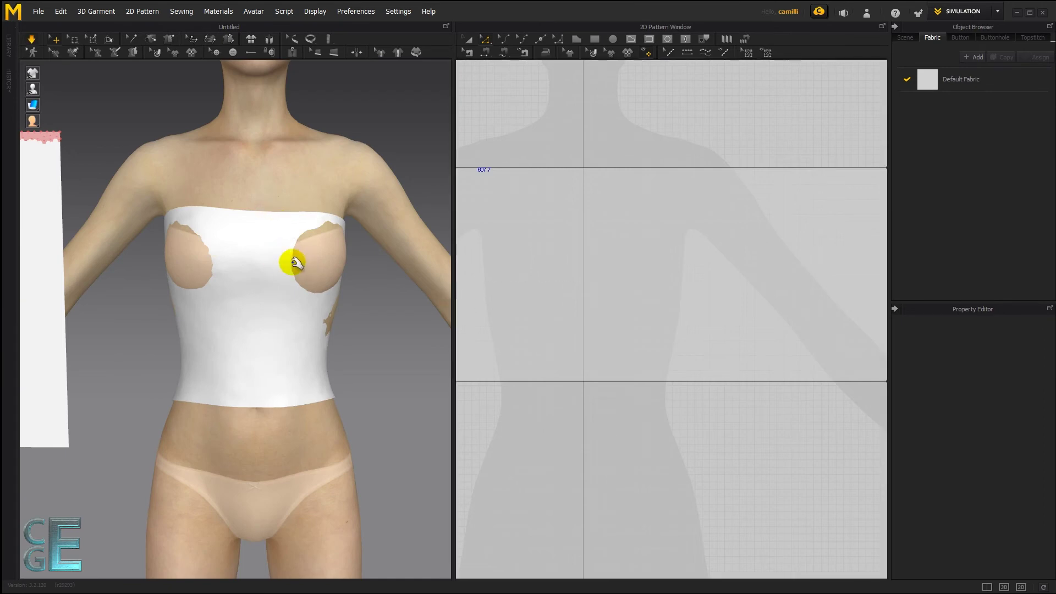
pyautogui.moveTo(292, 262)
pyautogui.mouseDown(button='right')
pyautogui.moveTo(337, 258)
pyautogui.moveTo(308, 256)
pyautogui.mouseUp(button='right')
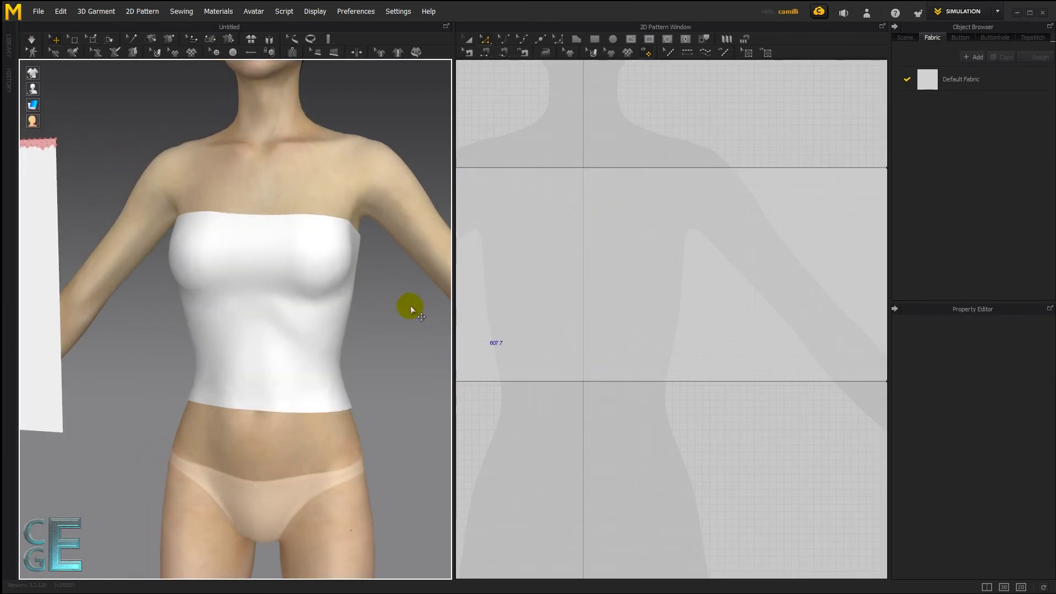
pyautogui.moveTo(416, 305); pyautogui.dragTo(484, 251, button='right')
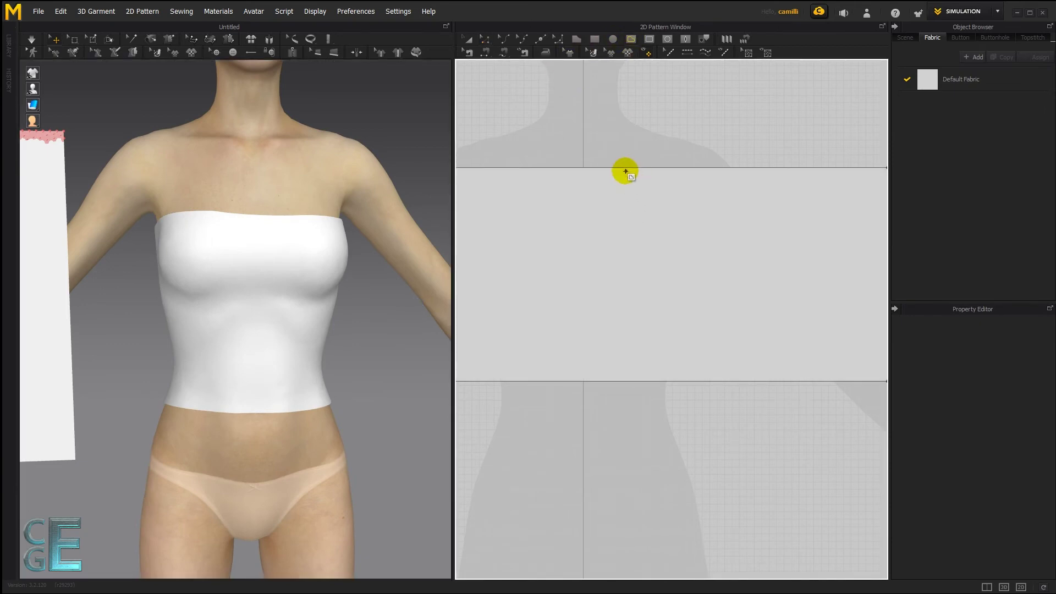
# Draw a straight vertical internal line from the pattern's upper edge to its lower edge and move it to the center front
pyautogui.click(613, 168)
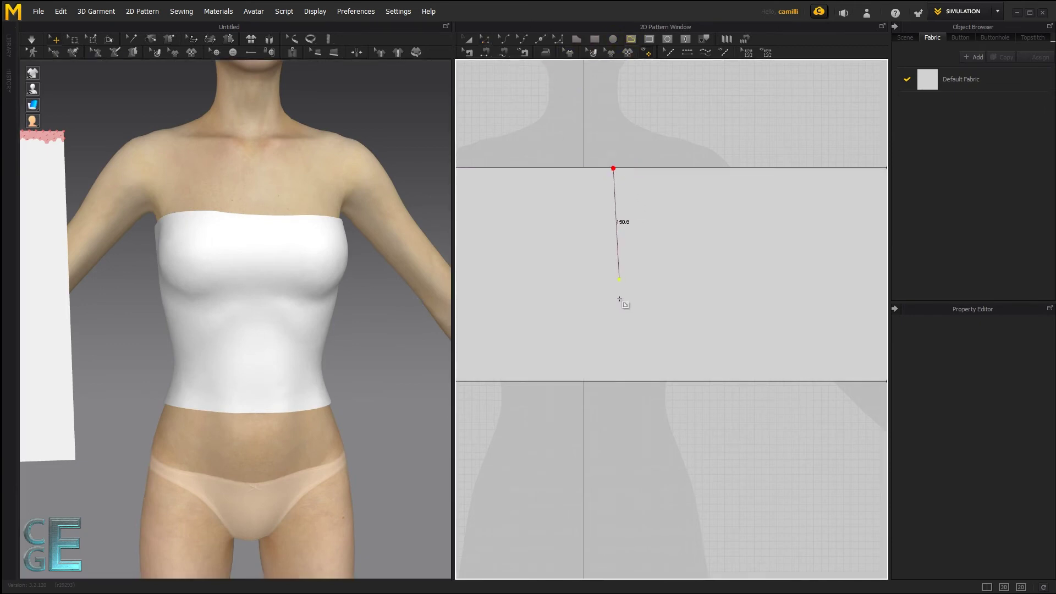
pyautogui.click(614, 381)
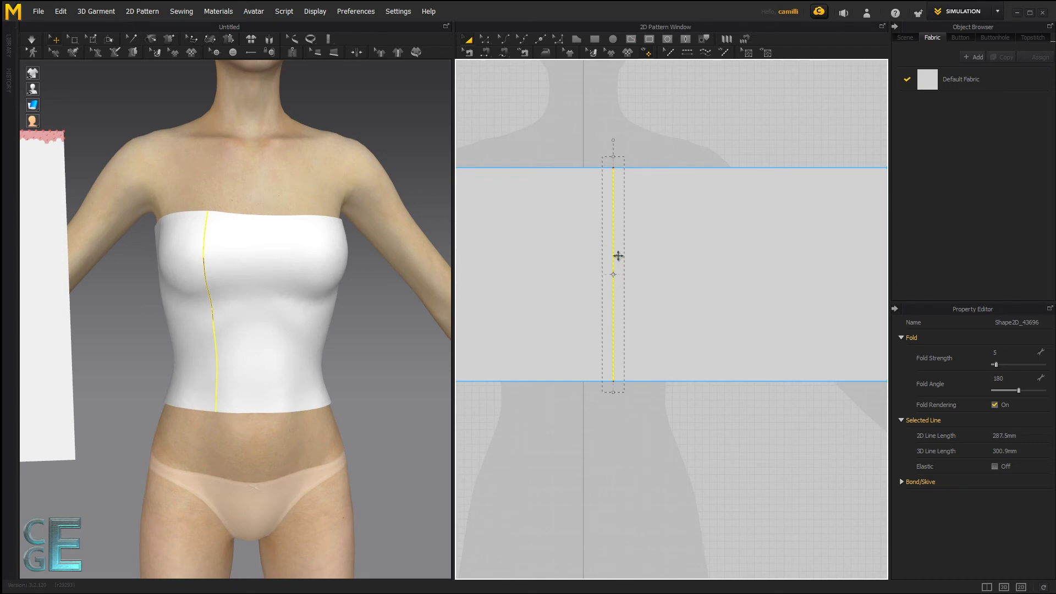
pyautogui.moveTo(683, 257); pyautogui.dragTo(645, 246)
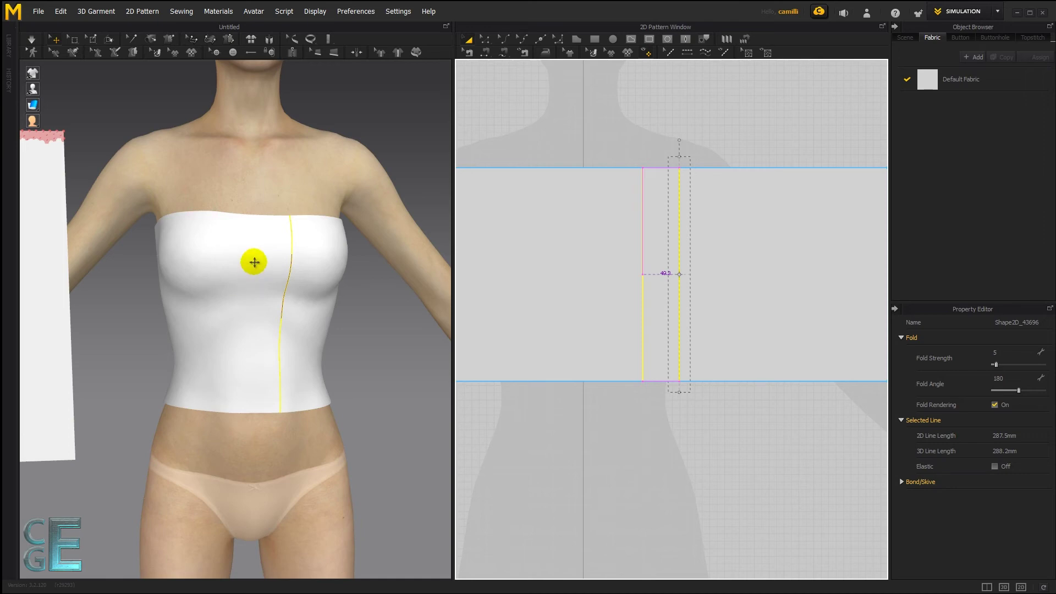
pyautogui.click(252, 264)
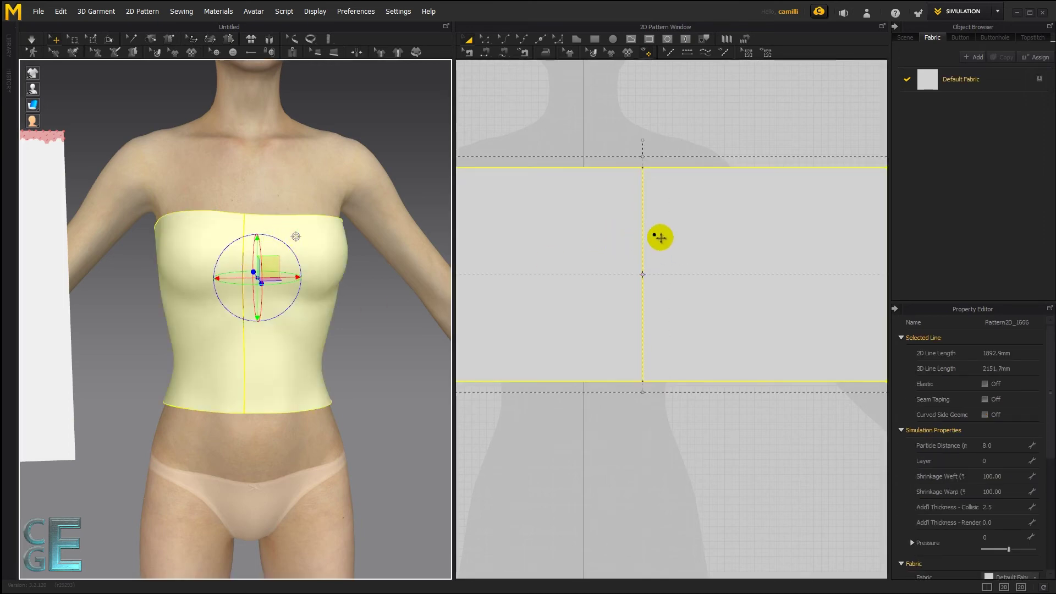
pyautogui.click(677, 141)
pyautogui.click(643, 224)
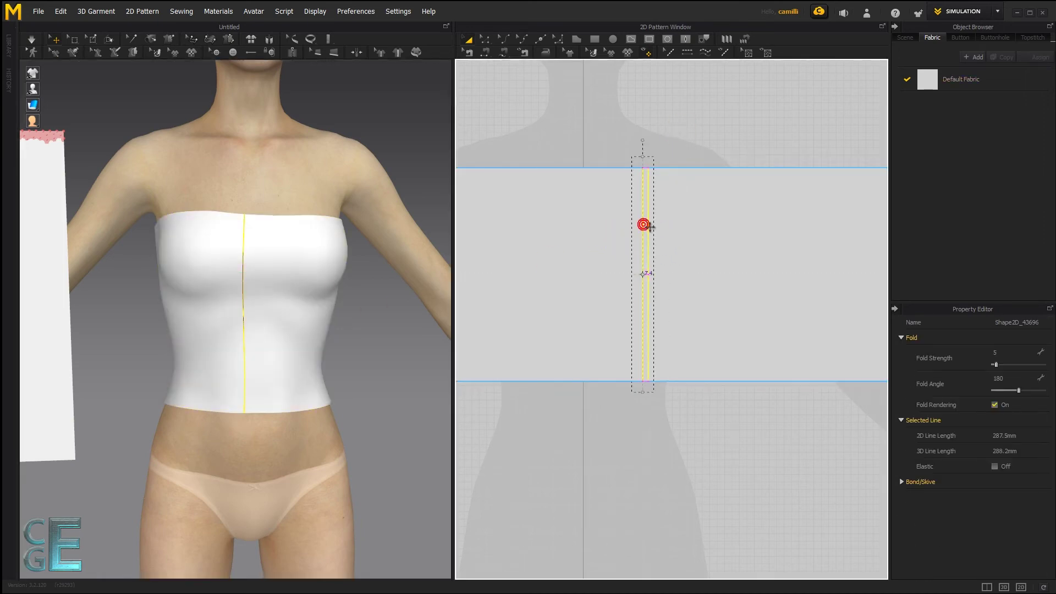
pyautogui.click(690, 158)
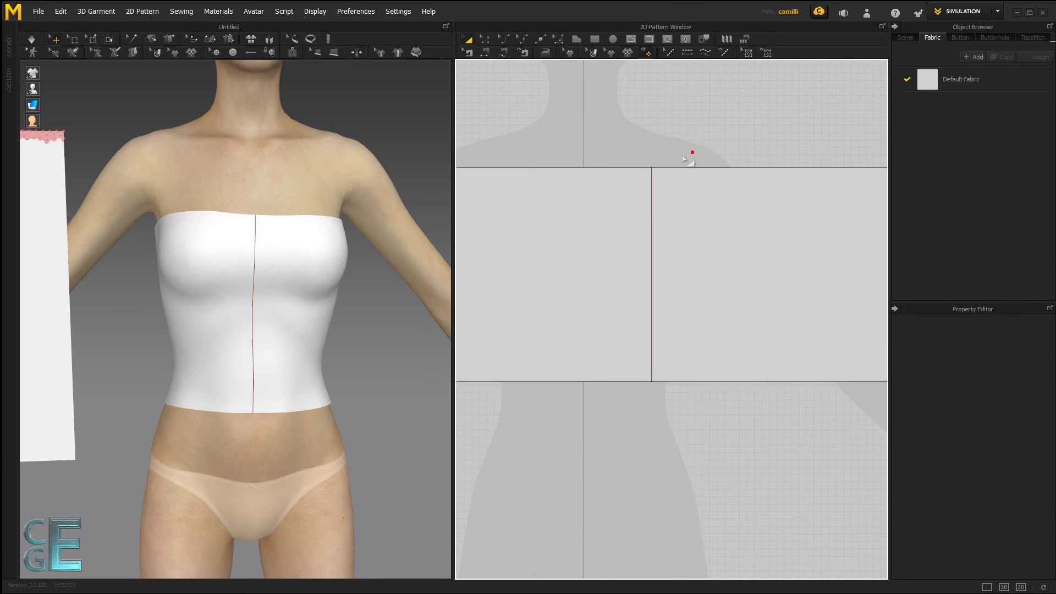
# Bend the straight internal line into a winding S-shaped curve by adding and adjusting curve points along it
pyautogui.moveTo(652, 193); pyautogui.dragTo(618, 231)
pyautogui.moveTo(594, 289); pyautogui.dragTo(689, 329)
pyautogui.moveTo(632, 266); pyautogui.dragTo(606, 281)
pyautogui.moveTo(647, 225); pyautogui.dragTo(668, 236)
pyautogui.moveTo(647, 201); pyautogui.dragTo(632, 203)
pyautogui.moveTo(652, 311); pyautogui.dragTo(673, 295)
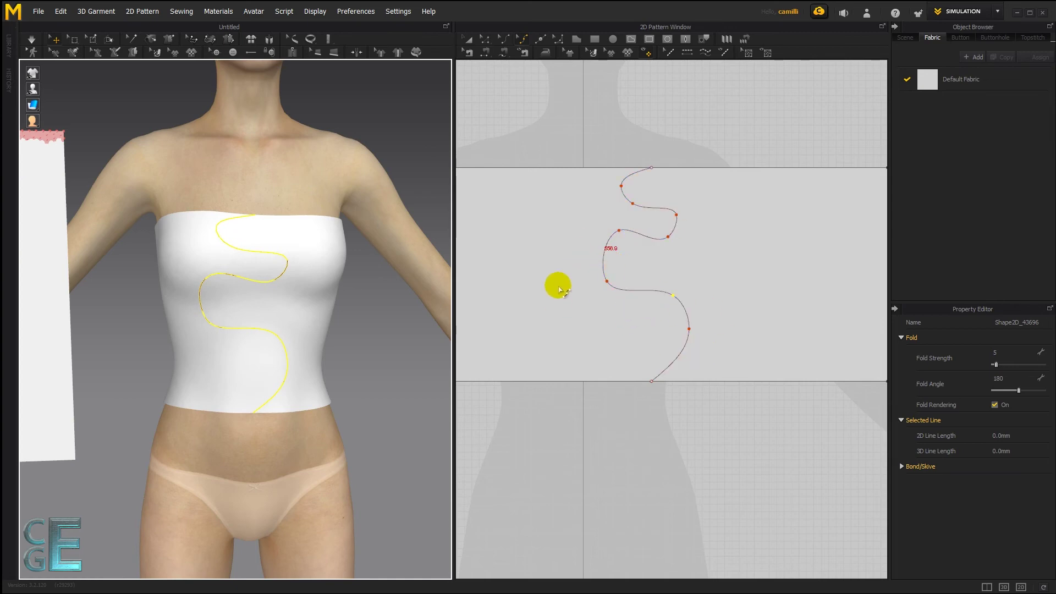
# Cut the pattern along the winding internal line and pull the right-hand piece away in both the 2D and 3D views
pyautogui.click(619, 234)
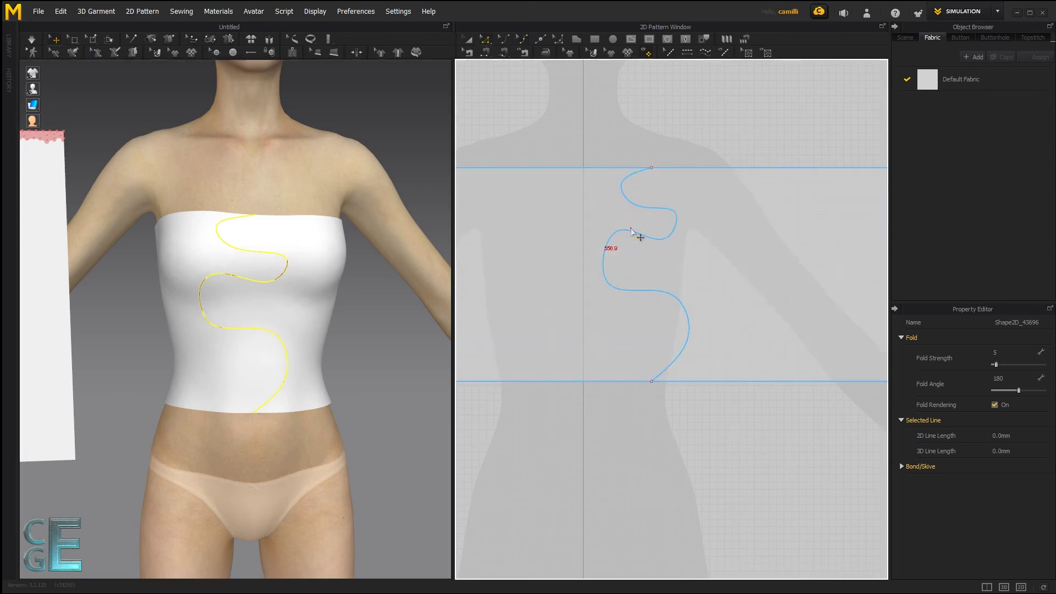
pyautogui.rightClick(631, 230)
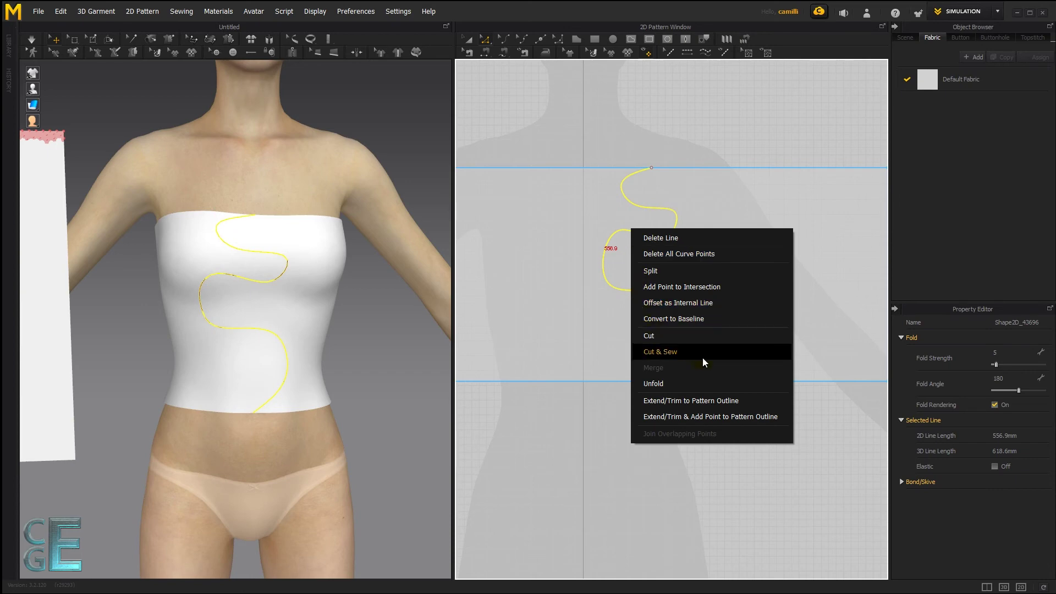
pyautogui.click(658, 336)
pyautogui.click(695, 192)
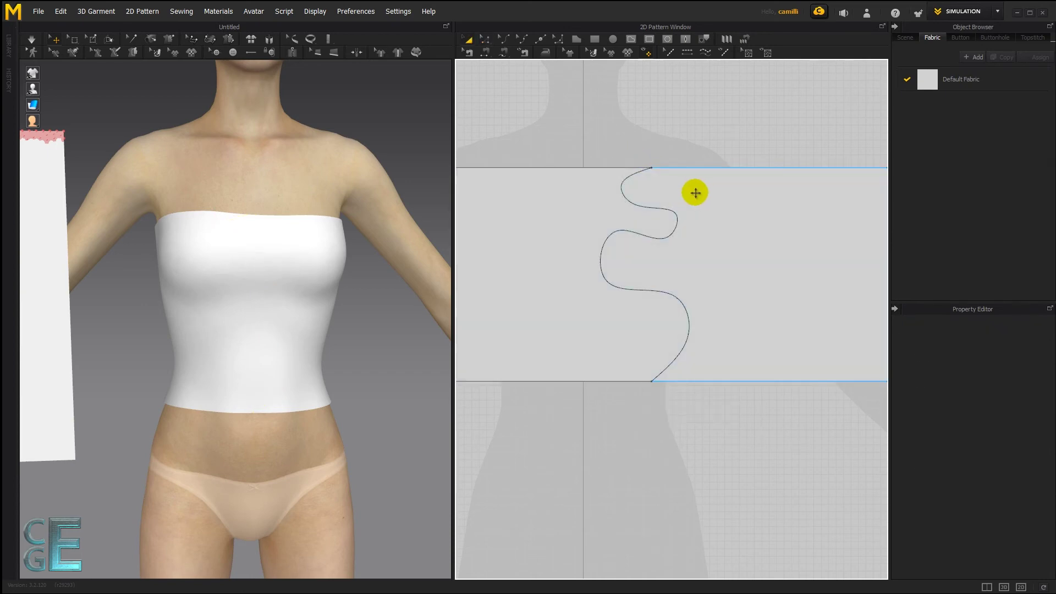
pyautogui.moveTo(704, 190); pyautogui.dragTo(782, 201)
pyautogui.moveTo(333, 250); pyautogui.dragTo(373, 253)
# Undo the piece moves, the cut and the winding internal line to restore the undivided pattern
pyautogui.hotkey('ctrl', 'z')
pyautogui.hotkey('ctrl', 'z')
pyautogui.hotkey('ctrl', 'z')
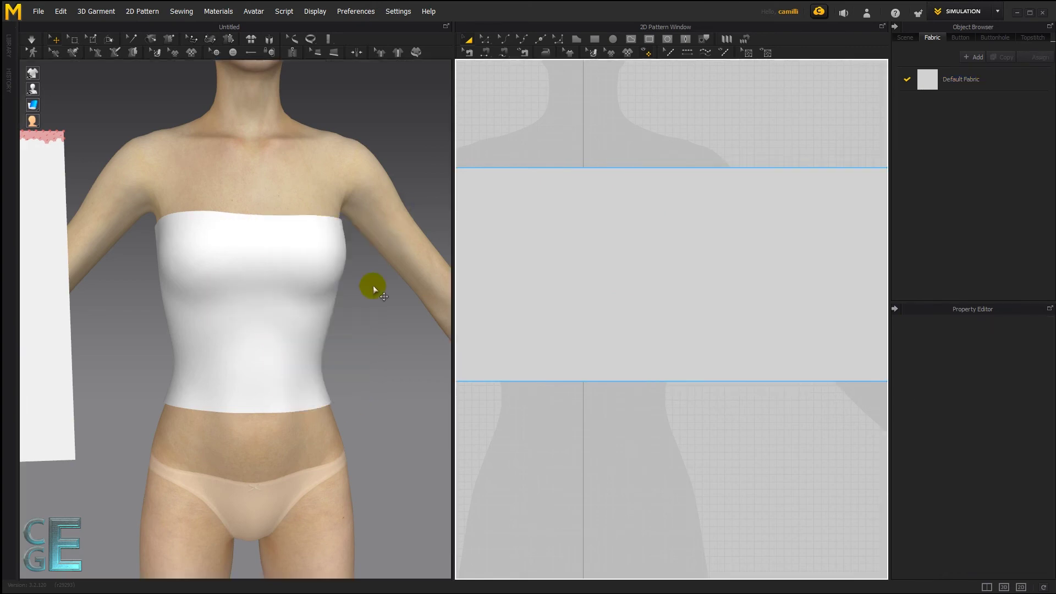
# Draw a small closed eight-point 3D Pen (Garment) outline on the tube top's front at the waist and convert it to an internal shape
pyautogui.moveTo(373, 286); pyautogui.dragTo(249, 297, button='right')
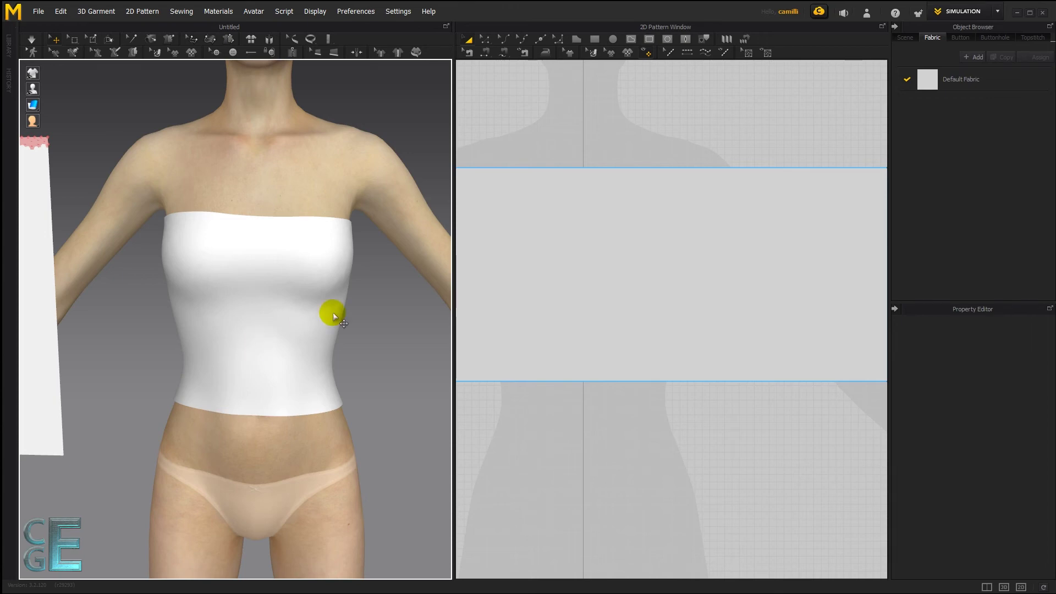
pyautogui.moveTo(241, 304)
pyautogui.mouseDown()
pyautogui.moveTo(225, 293)
pyautogui.moveTo(254, 314)
pyautogui.moveTo(244, 312)
pyautogui.mouseUp()
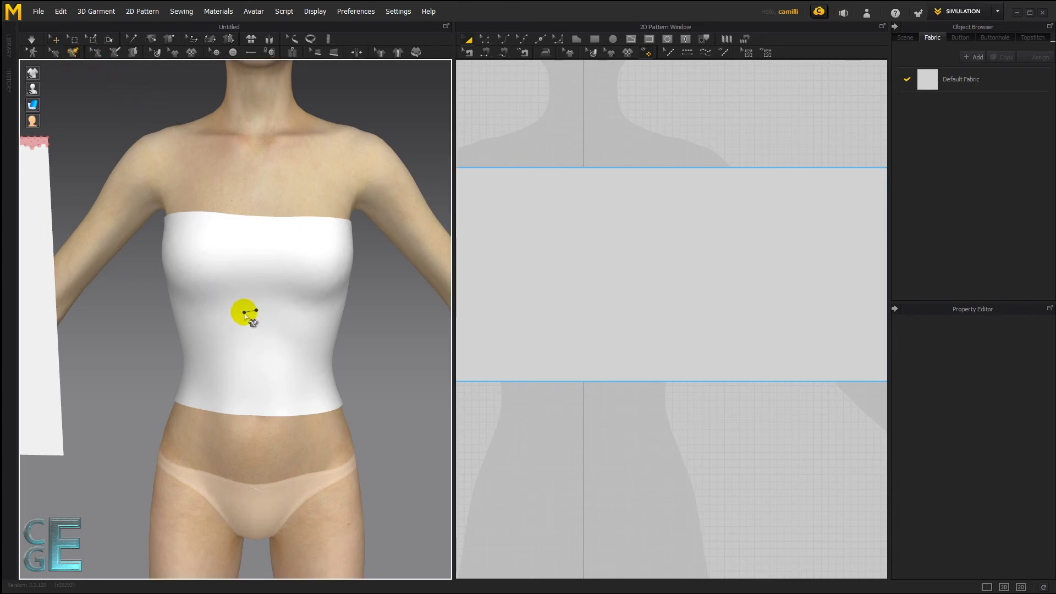
pyautogui.click(246, 340)
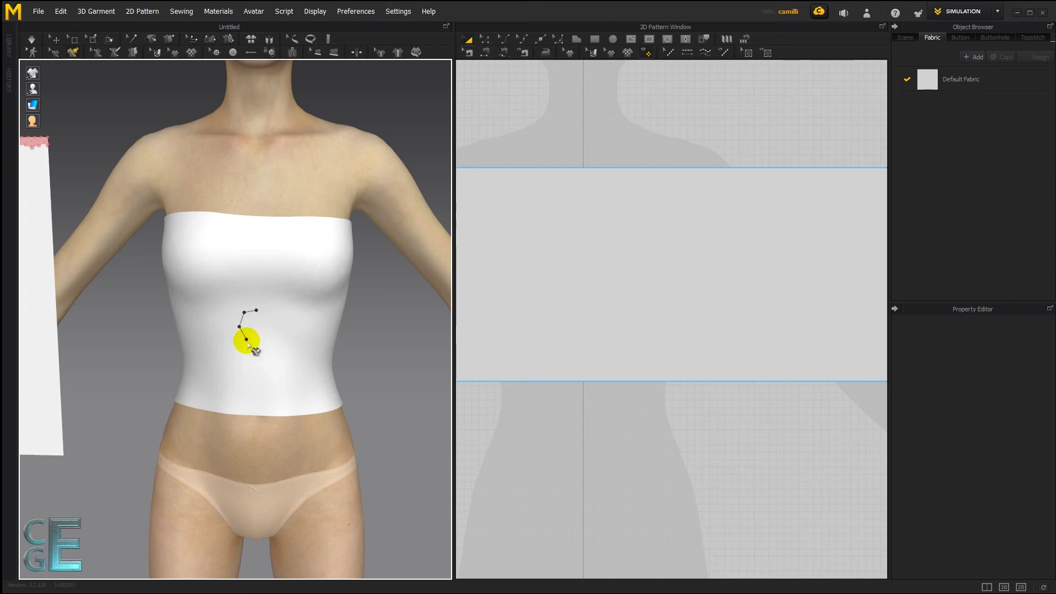
pyautogui.click(264, 344)
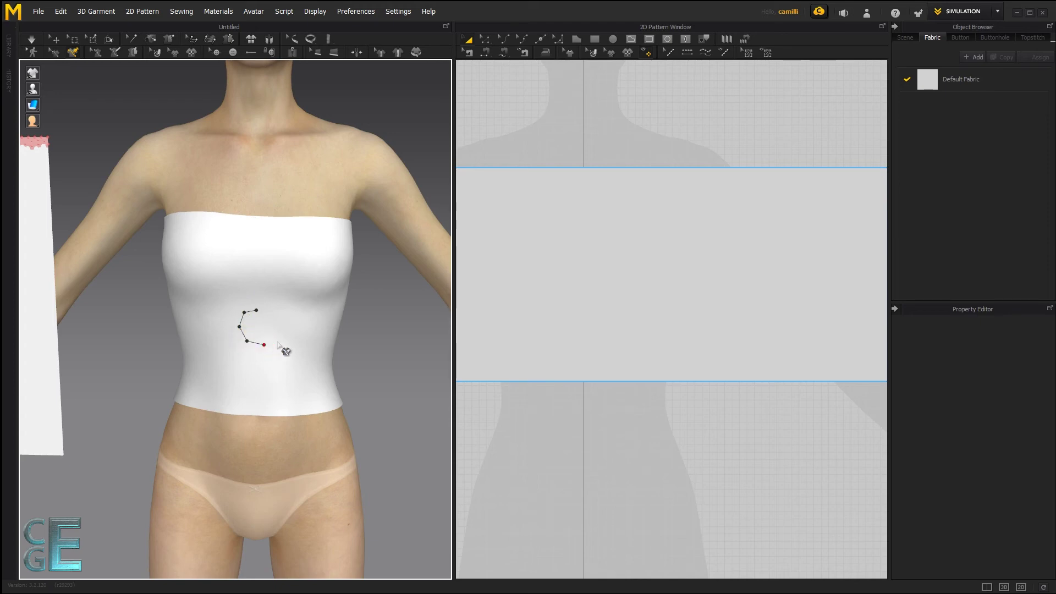
pyautogui.click(257, 310)
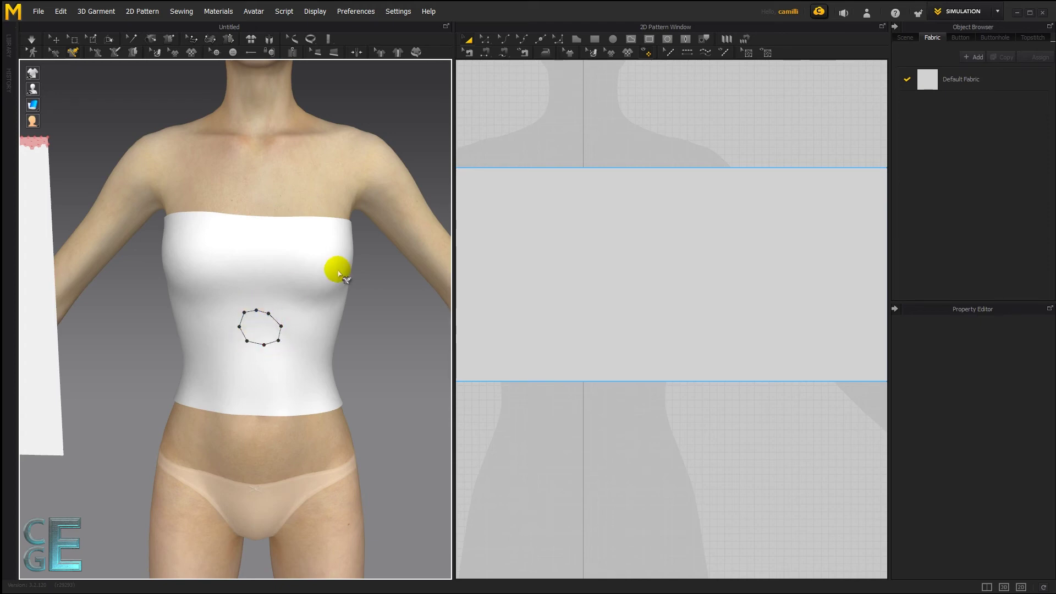
pyautogui.press('q')
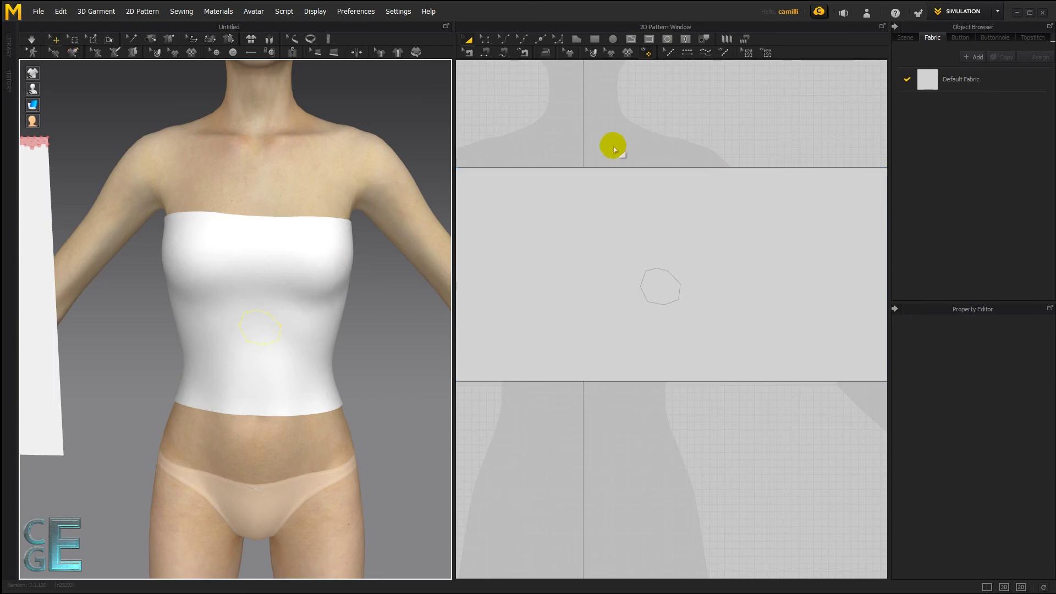
# Draw an internal ellipse about 243 mm around beside the eight-point outline on the 2D pattern, and delete it
pyautogui.click(667, 38)
pyautogui.moveTo(571, 268); pyautogui.dragTo(627, 328)
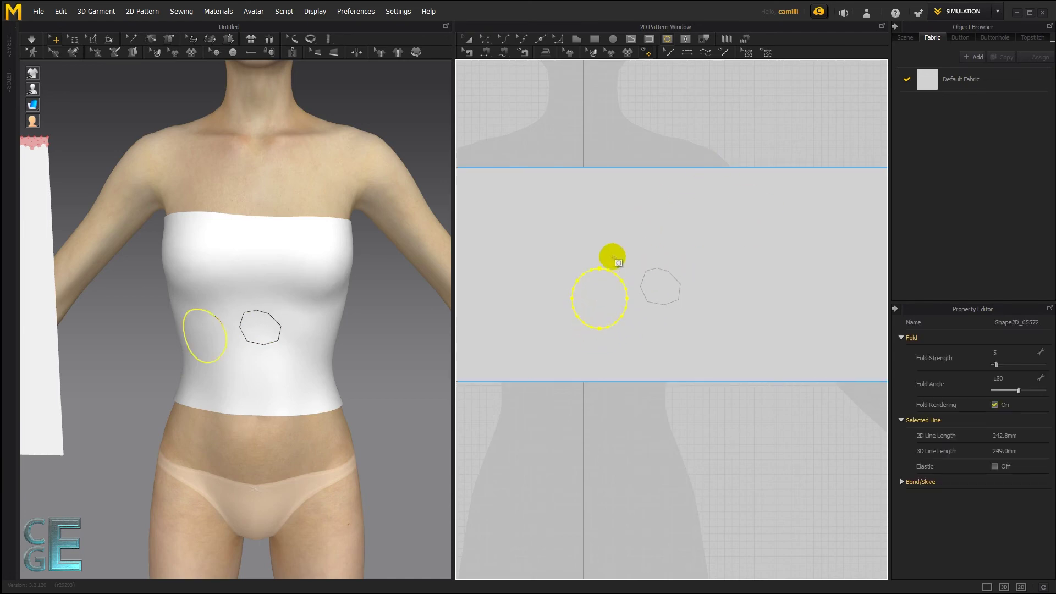
pyautogui.moveTo(267, 325)
pyautogui.mouseDown(button='right')
pyautogui.moveTo(300, 319)
pyautogui.moveTo(273, 323)
pyautogui.mouseUp(button='right')
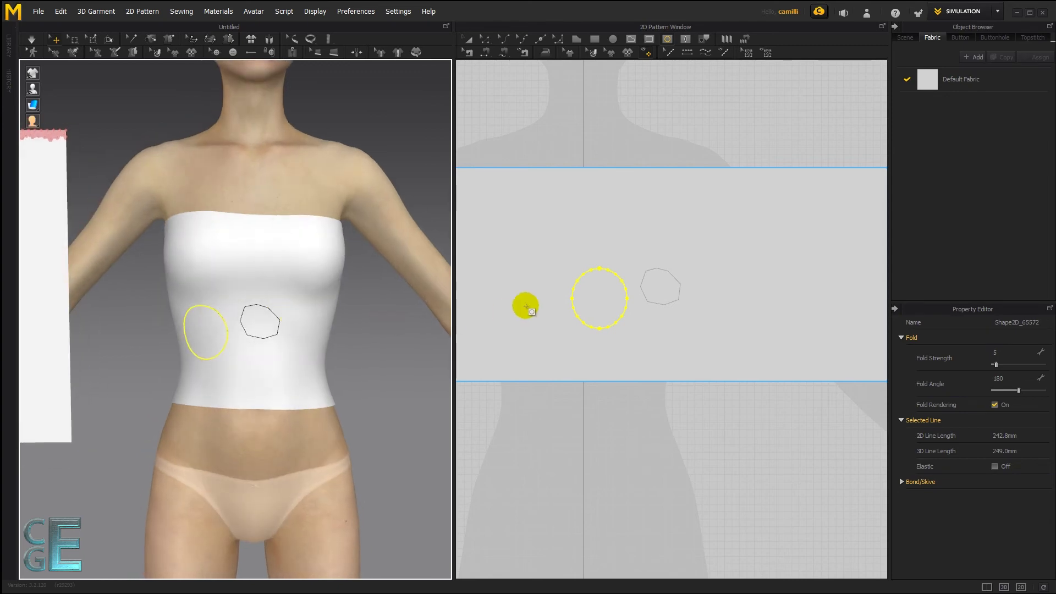
pyautogui.press('a')
pyautogui.press('Delete')
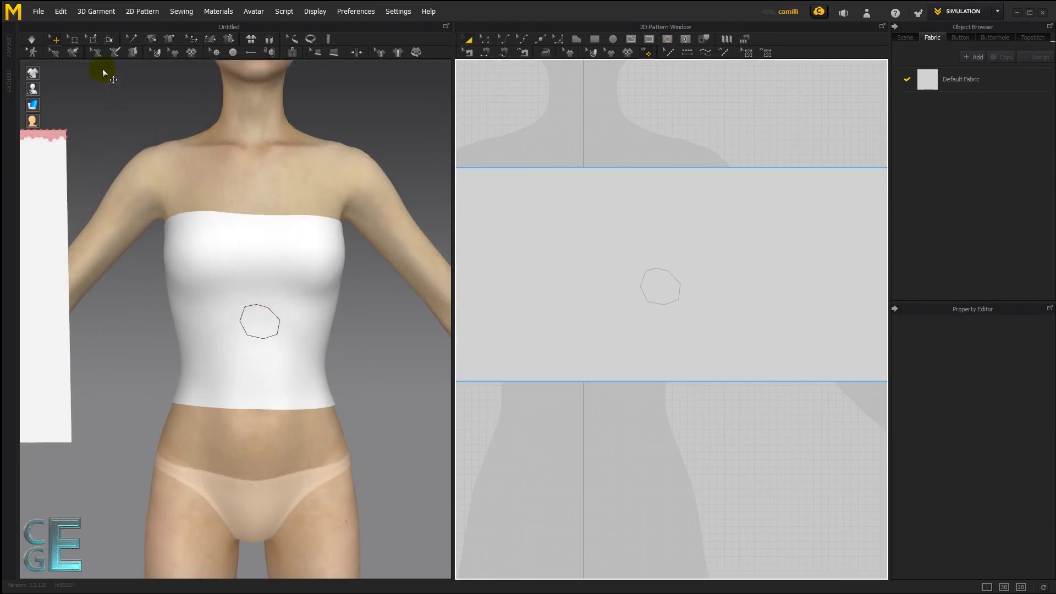
# Draw a closed four-point diamond outline with 3D Pen (Garment) on the tube top's upper front, above the eight-point outline
pyautogui.click(72, 52)
pyautogui.click(253, 226)
pyautogui.click(235, 243)
pyautogui.click(251, 272)
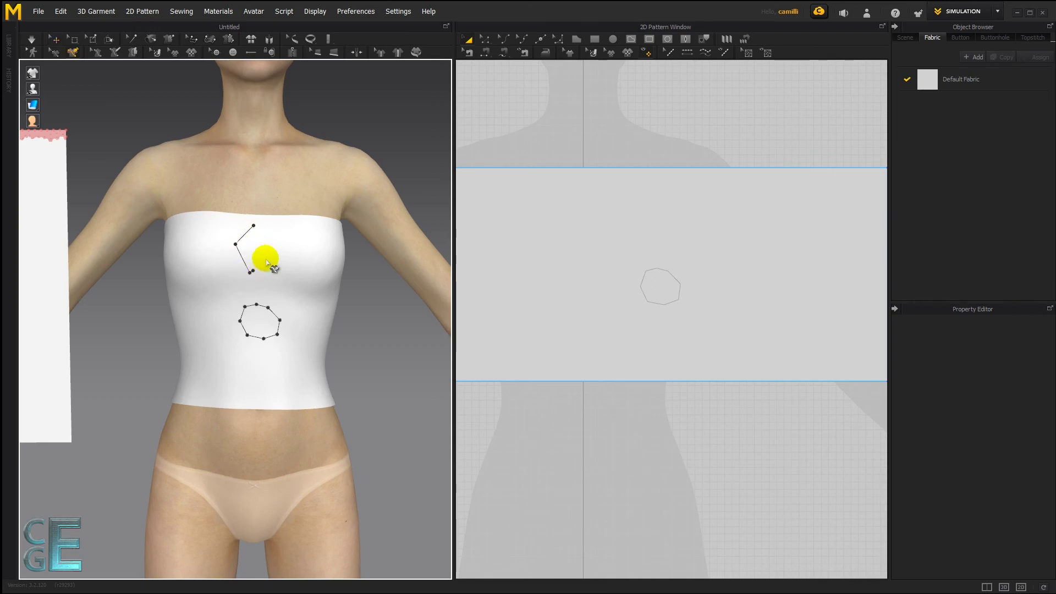
pyautogui.click(266, 248)
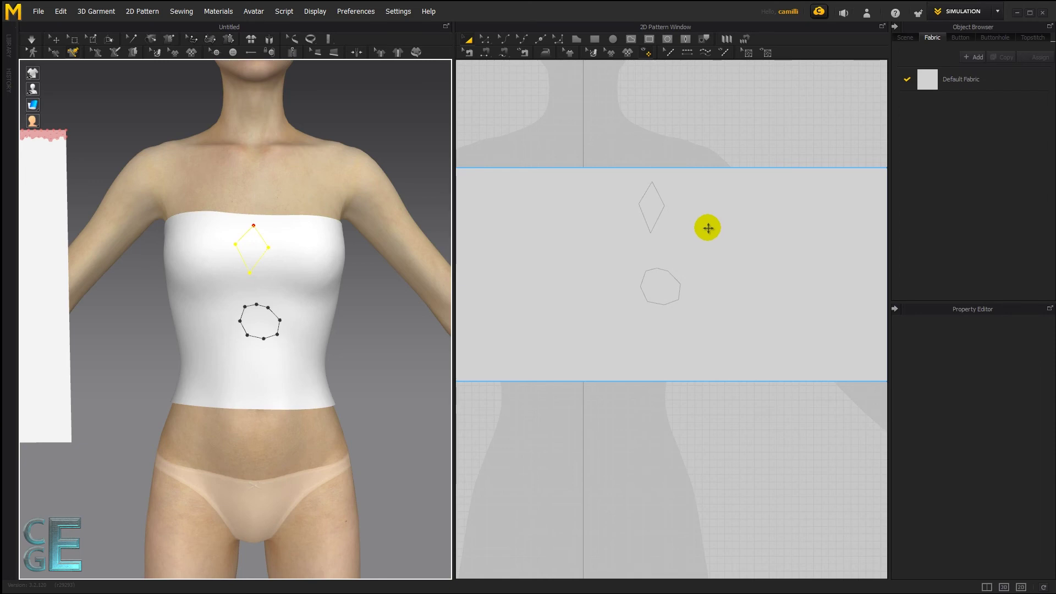
pyautogui.click(643, 75)
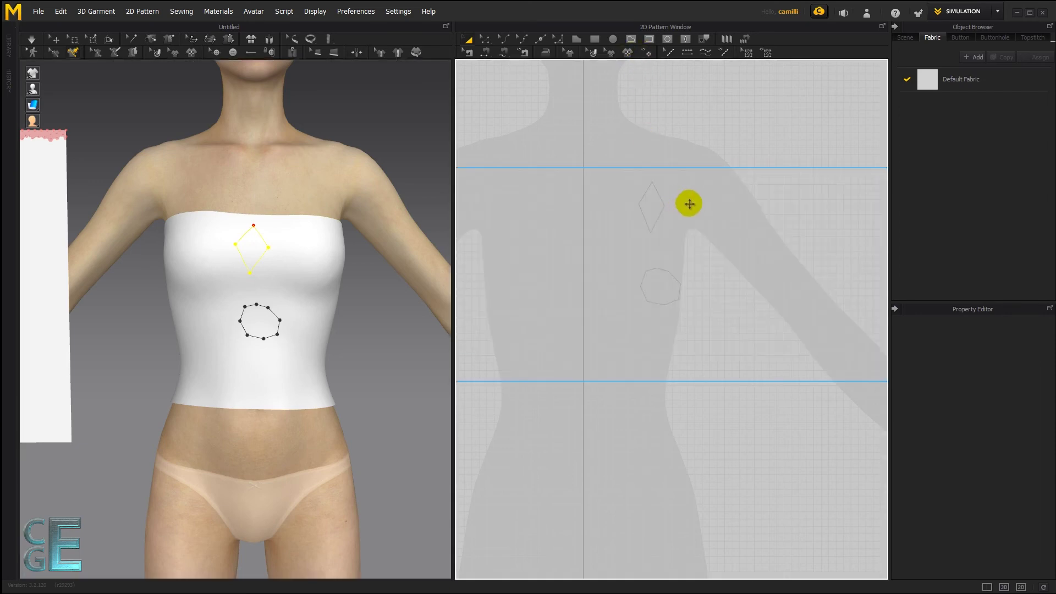
# Draw a four-point internal polygon as a diamond with sides of about 42 mm on the 2D pattern and narrow it horizontally
pyautogui.moveTo(754, 237); pyautogui.dragTo(632, 242, button='middle')
pyautogui.click(630, 39)
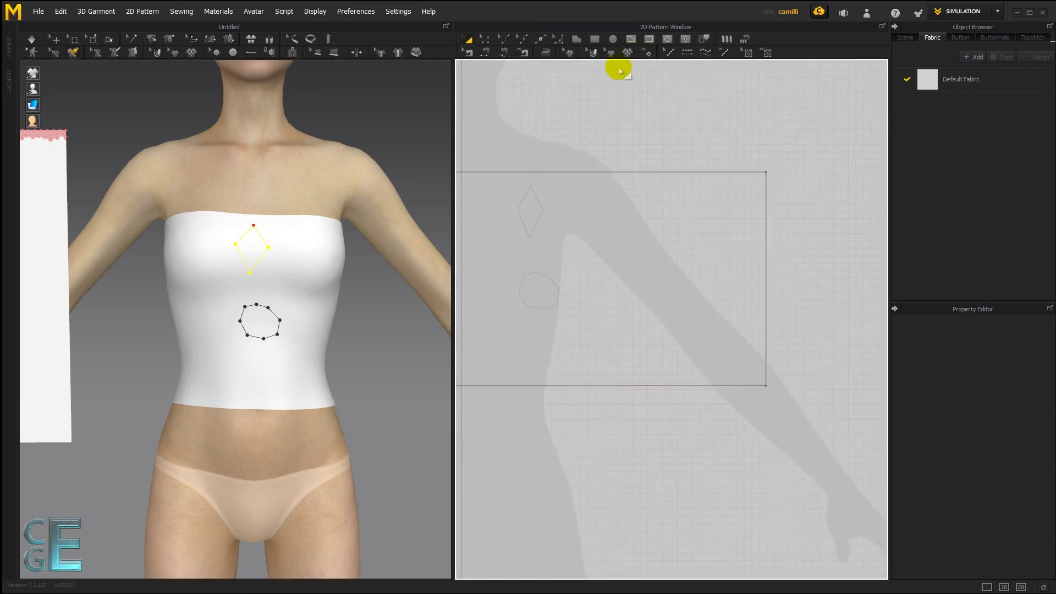
pyautogui.scroll(3, 664, 196)
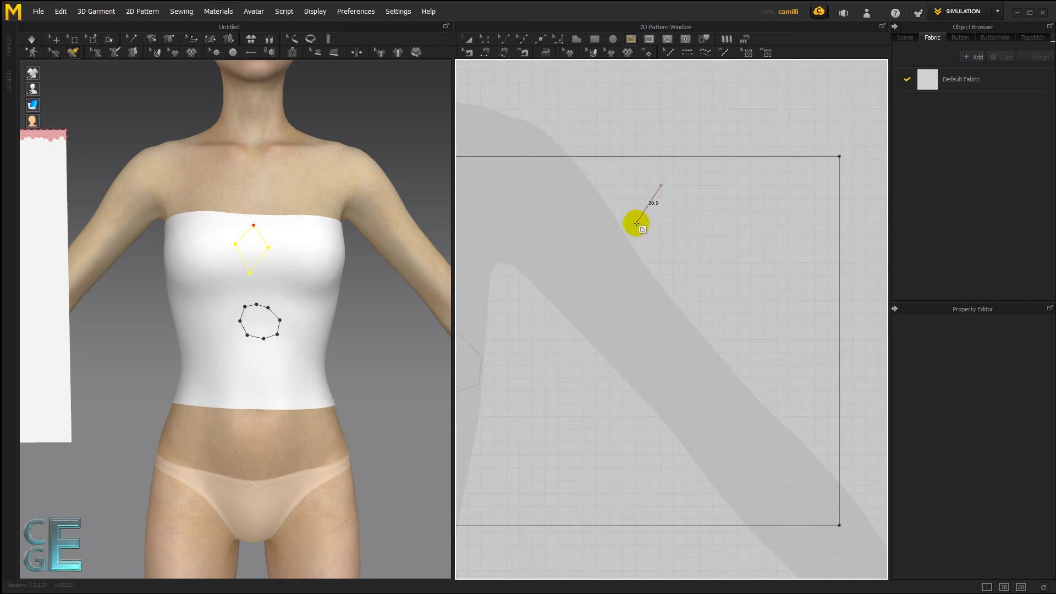
pyautogui.press('shift')
pyautogui.moveTo(636, 221)
pyautogui.keyDown('shift'); pyautogui.mouseDown()
pyautogui.moveTo(652, 200)
pyautogui.moveTo(693, 220)
pyautogui.moveTo(662, 189)
pyautogui.moveTo(634, 221)
pyautogui.mouseUp(); pyautogui.keyUp('shift')
pyautogui.keyDown('shift'); pyautogui.click(655, 253); pyautogui.keyUp('shift')
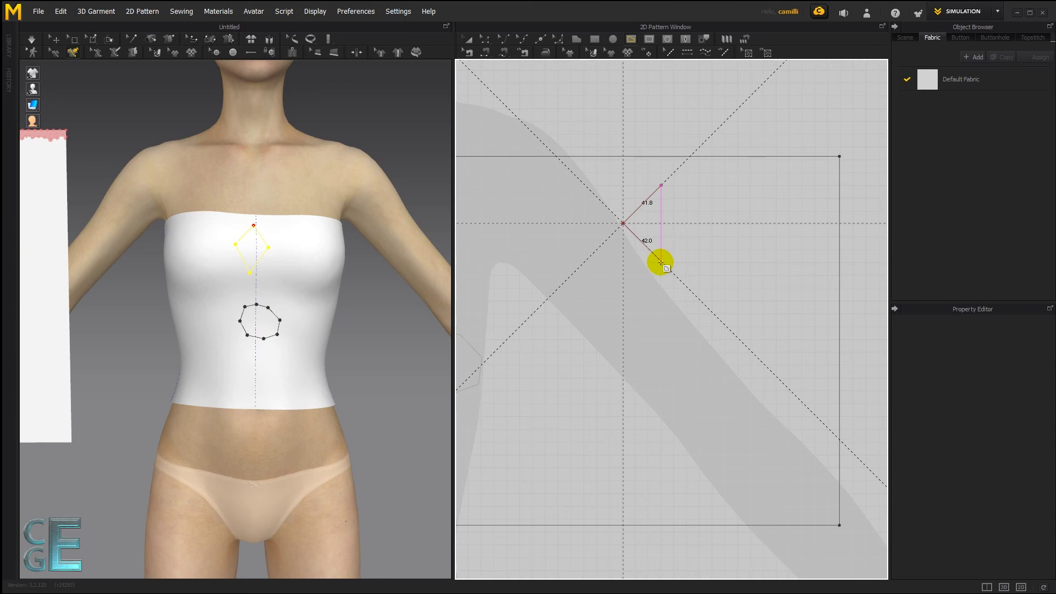
pyautogui.keyDown('shift'); pyautogui.moveTo(661, 262); pyautogui.dragTo(656, 254); pyautogui.keyUp('shift')
pyautogui.click(661, 262)
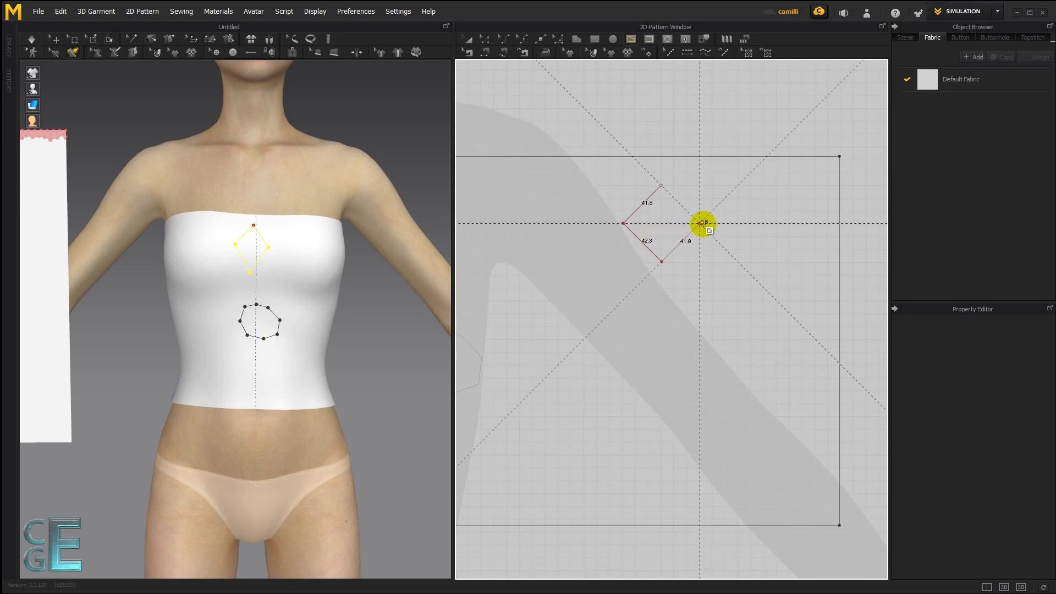
pyautogui.click(698, 224)
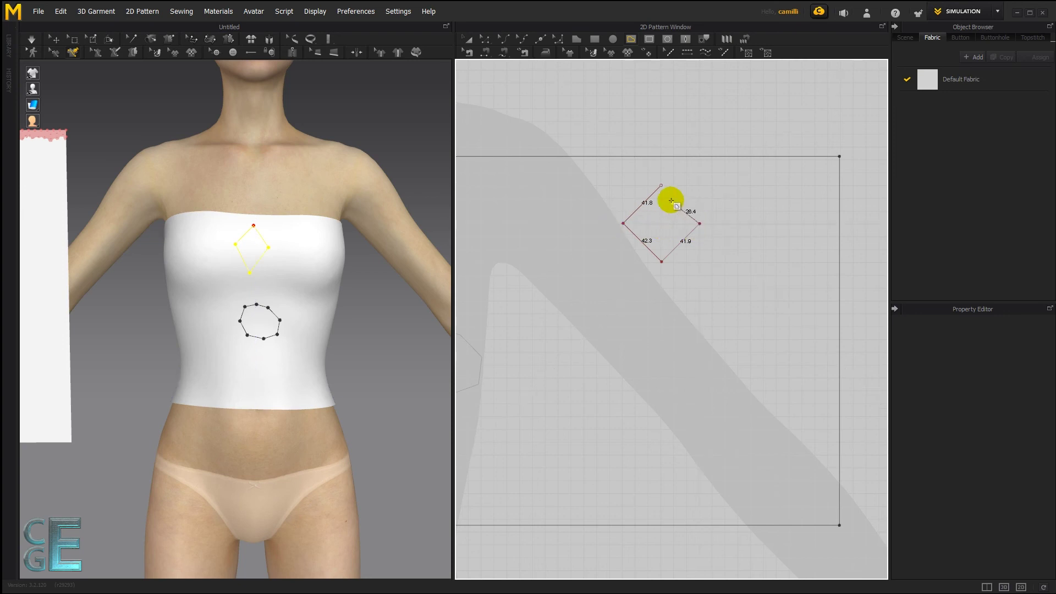
pyautogui.doubleClick(662, 185)
pyautogui.press('a')
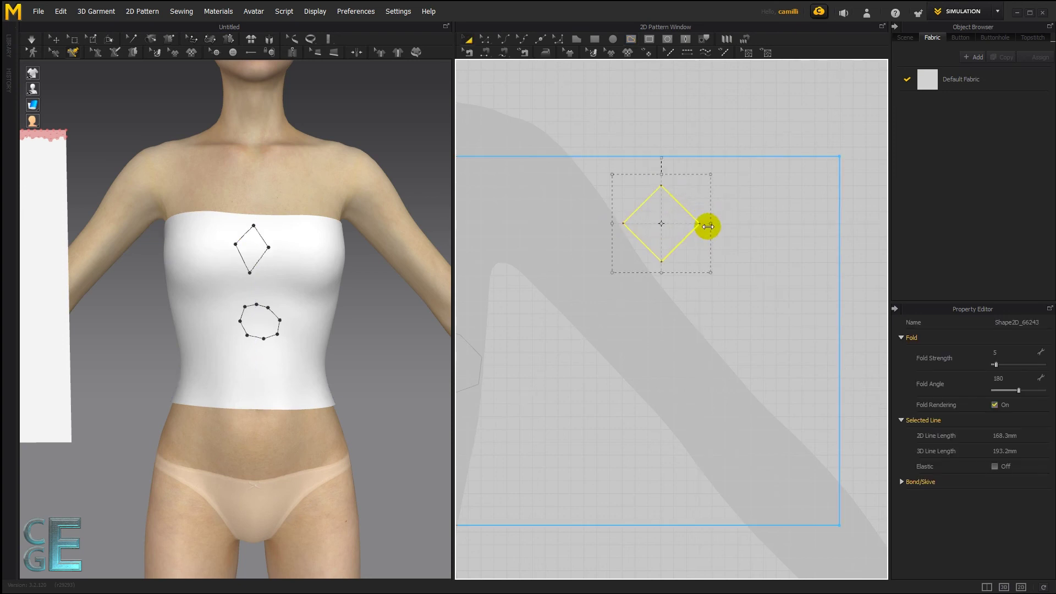
pyautogui.moveTo(711, 223); pyautogui.dragTo(679, 222)
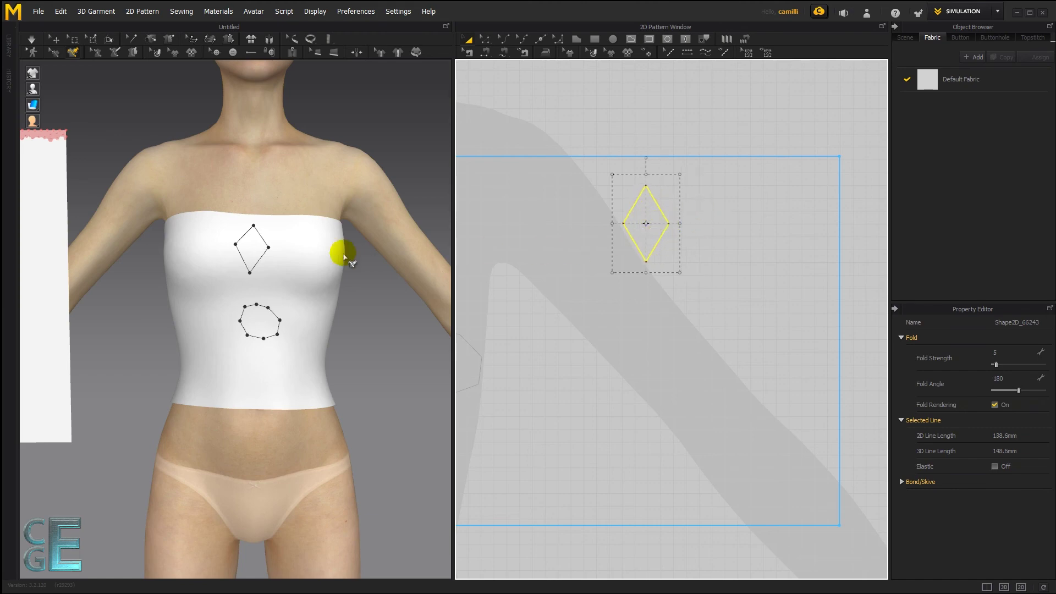
# Move the narrowed internal diamond next to the 3D Pen diamond on the 2D pattern, and delete it
pyautogui.scroll(-3, 694, 239)
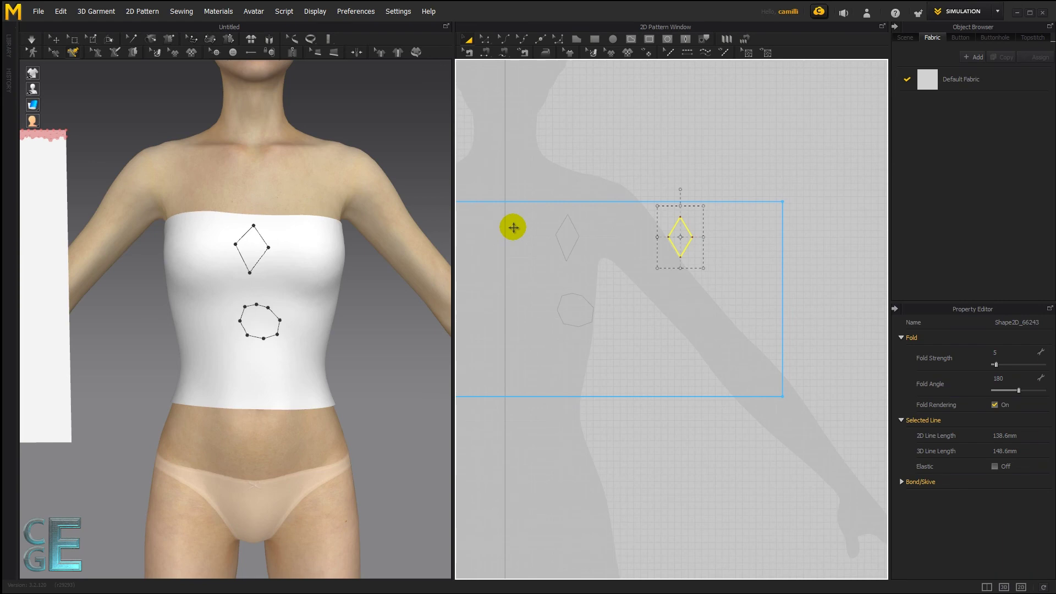
pyautogui.scroll(2, 591, 238)
pyautogui.scroll(3, 709, 243)
pyautogui.scroll(-2, 709, 242)
pyautogui.scroll(-2, 806, 229)
pyautogui.moveTo(806, 228); pyautogui.dragTo(761, 238, button='middle')
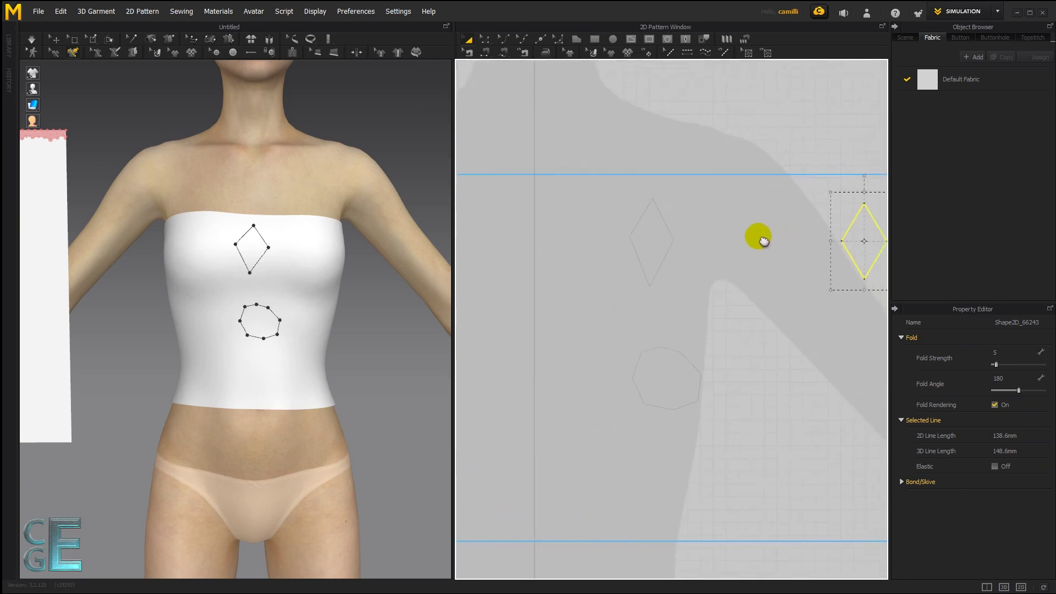
pyautogui.moveTo(828, 235); pyautogui.dragTo(797, 236)
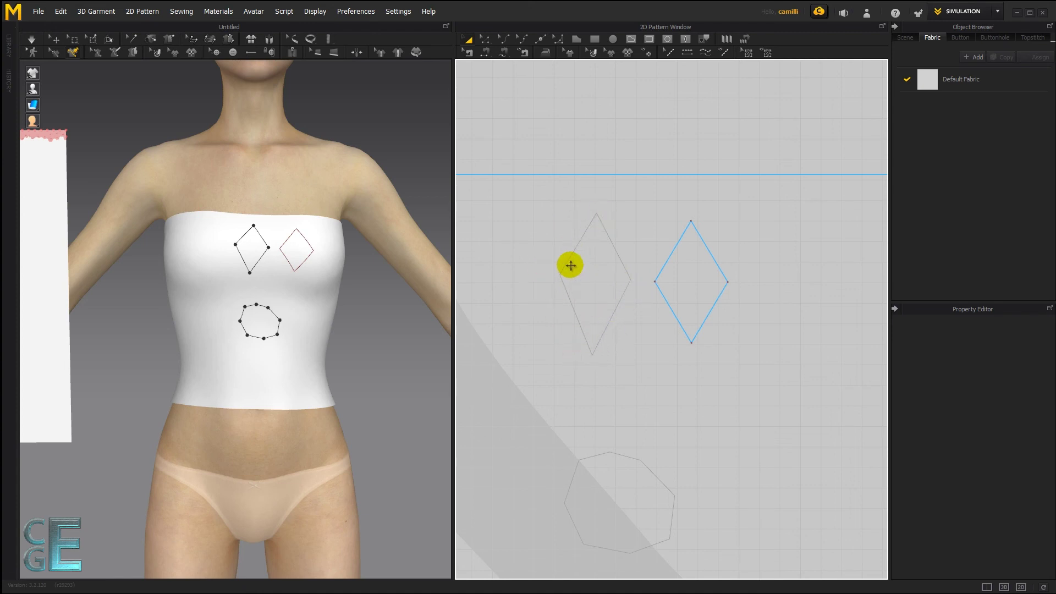
pyautogui.click(603, 135)
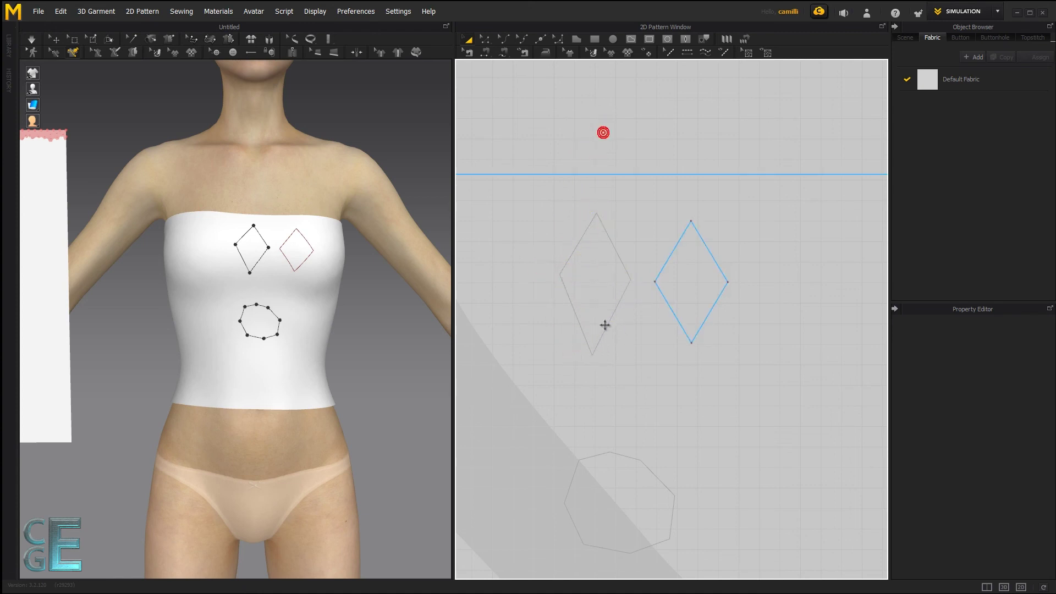
pyautogui.click(689, 268)
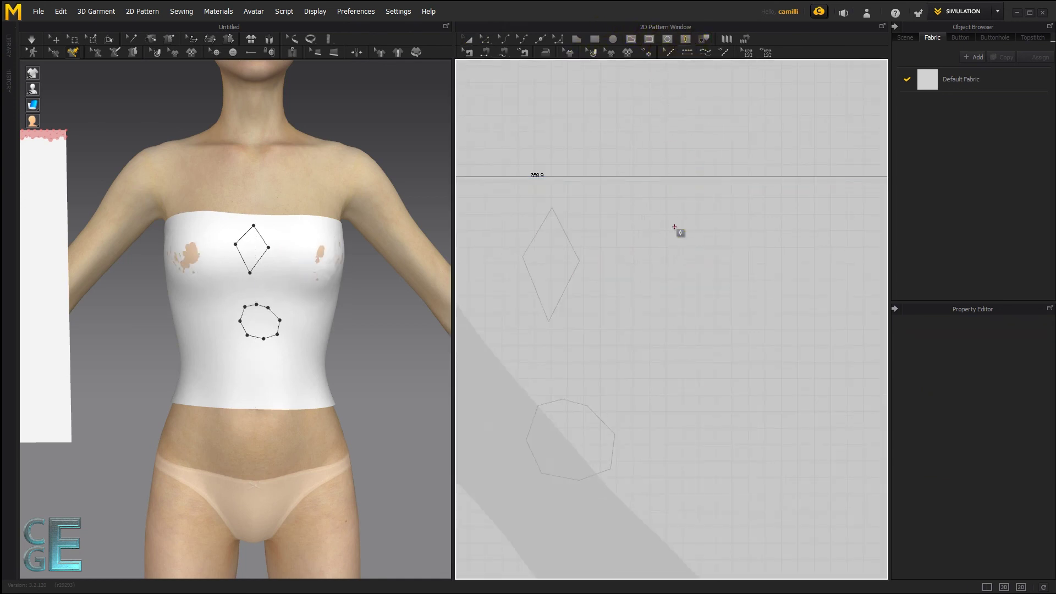
# Draw a diamond-shaped dart with sides of about 48.4 mm beside the 3D Pen diamond and convert it to an internal shape
pyautogui.moveTo(673, 226); pyautogui.dragTo(720, 379)
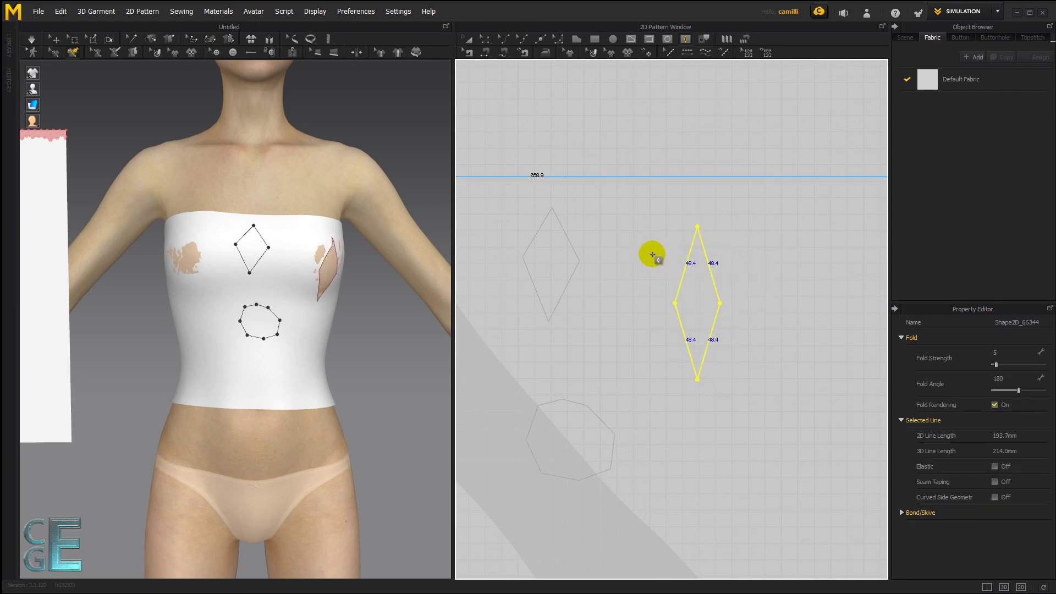
pyautogui.press('a')
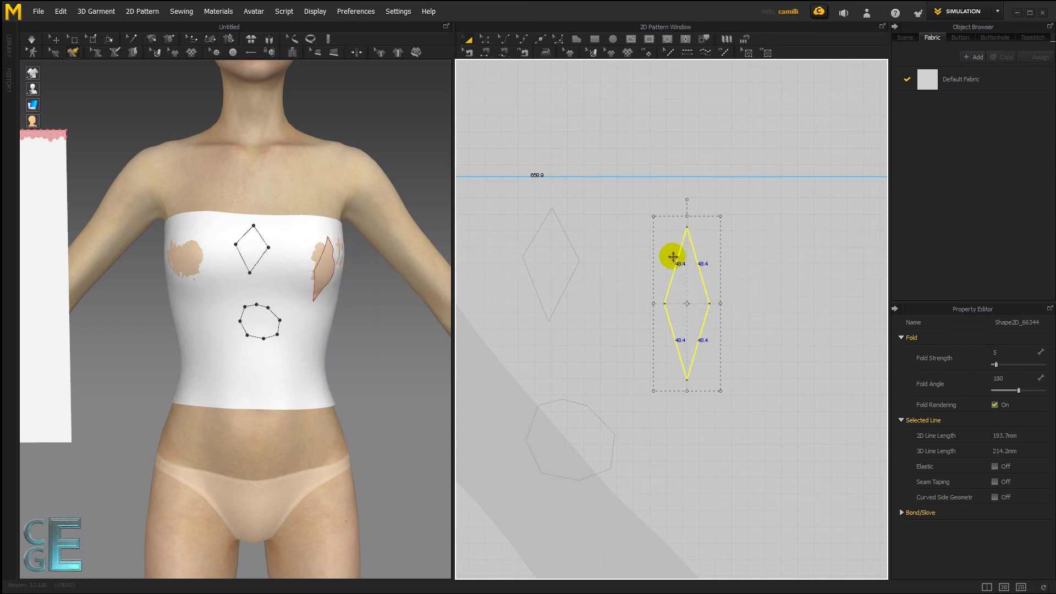
pyautogui.rightClick(688, 265)
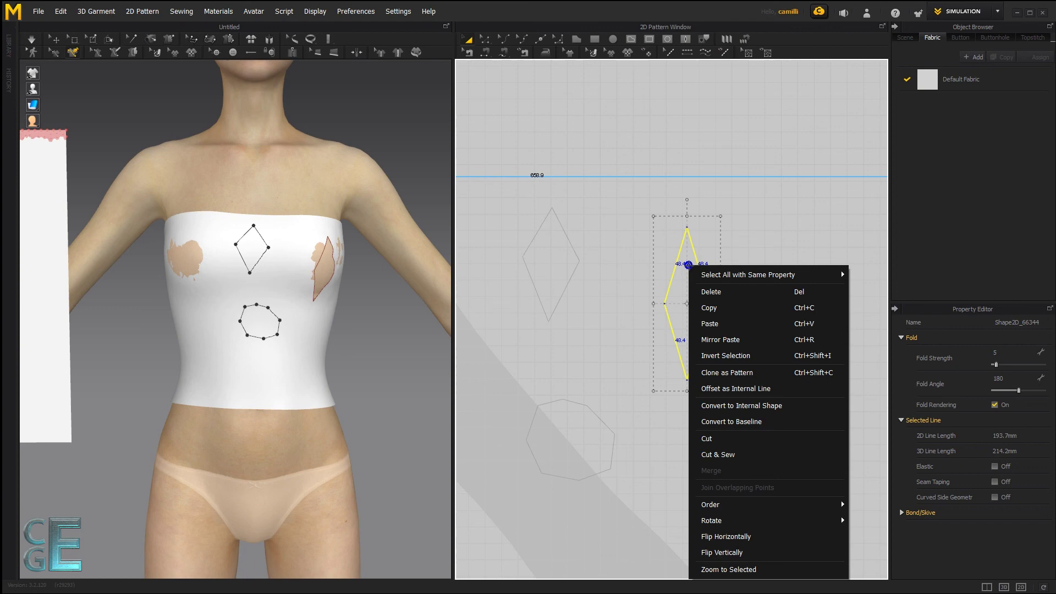
pyautogui.click(767, 405)
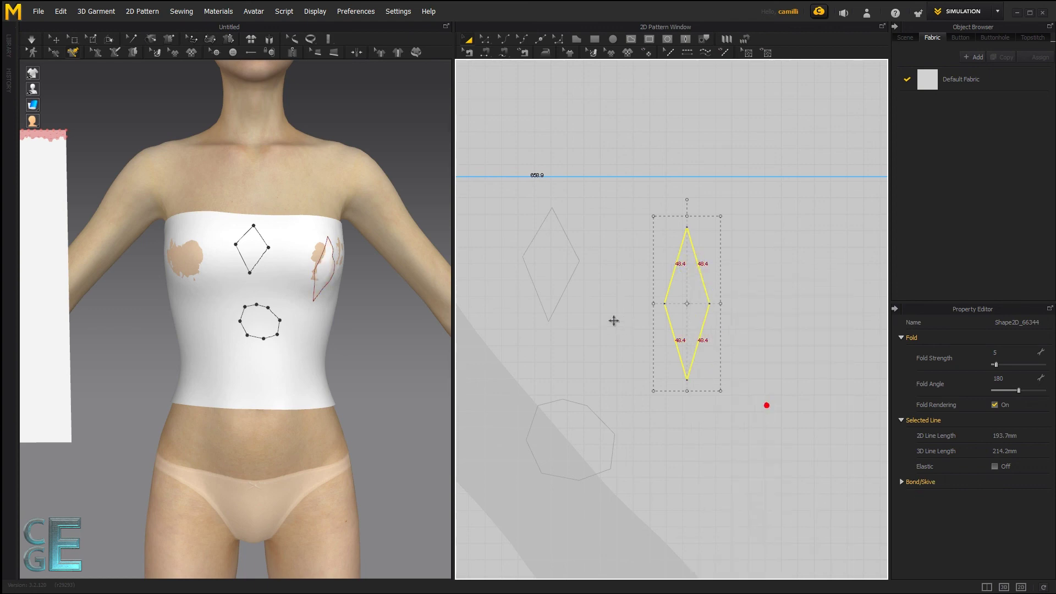
# Run the simulation briefly to resettle the tube top on the avatar, and stop it
pyautogui.moveTo(358, 304); pyautogui.dragTo(383, 308, button='right')
pyautogui.press('space')
pyautogui.press('space')
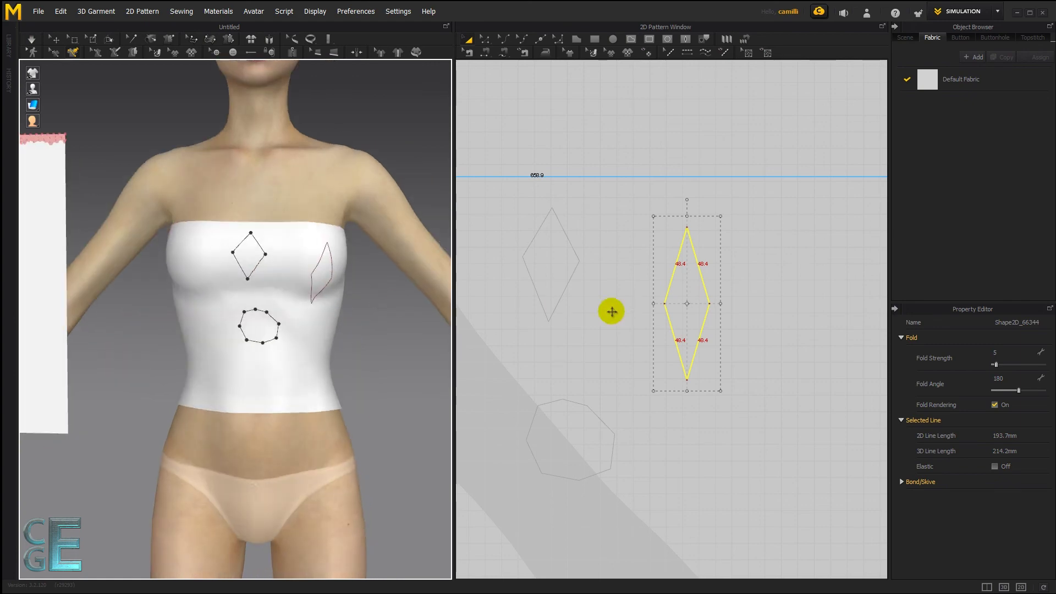
pyautogui.moveTo(609, 313); pyautogui.dragTo(656, 315, button='middle')
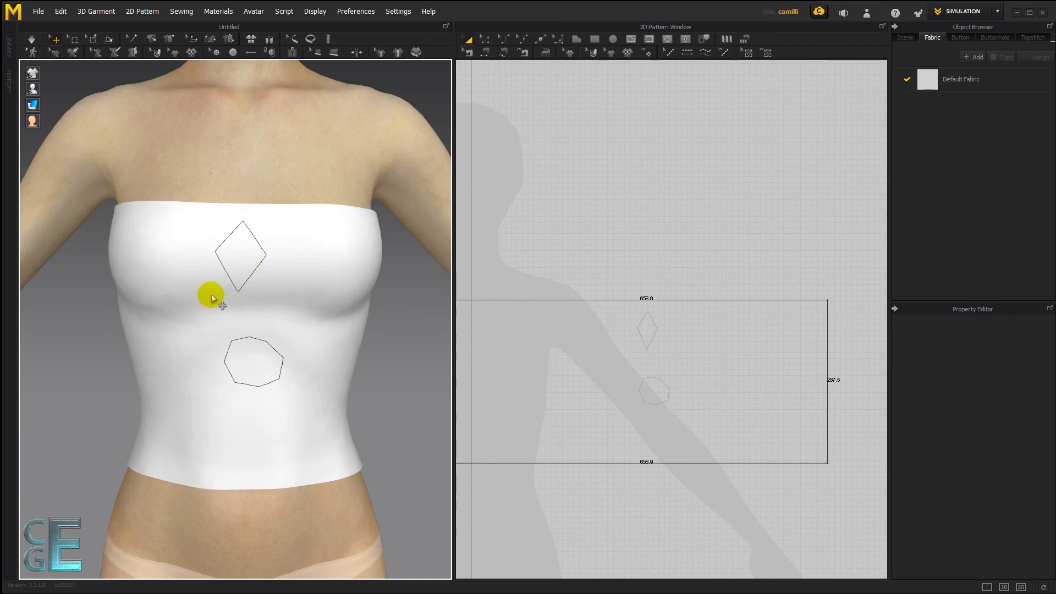
# Turn off Show 3D Lines (Garment) to hide the 3D Pen outlines on the tube top in the 3D view
pyautogui.moveTo(33, 73)
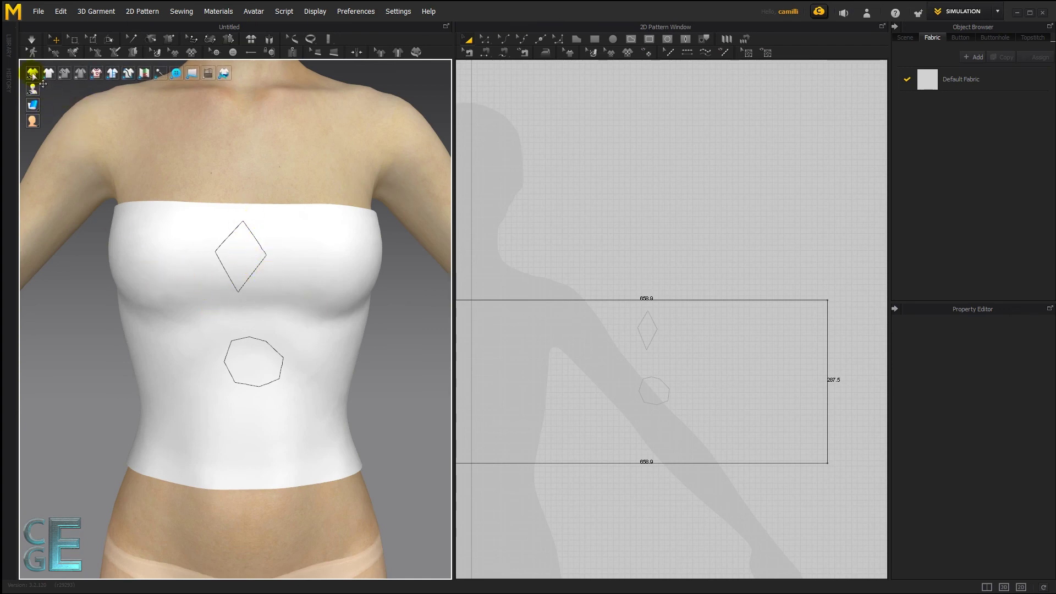
pyautogui.click(128, 73)
pyautogui.click(129, 74)
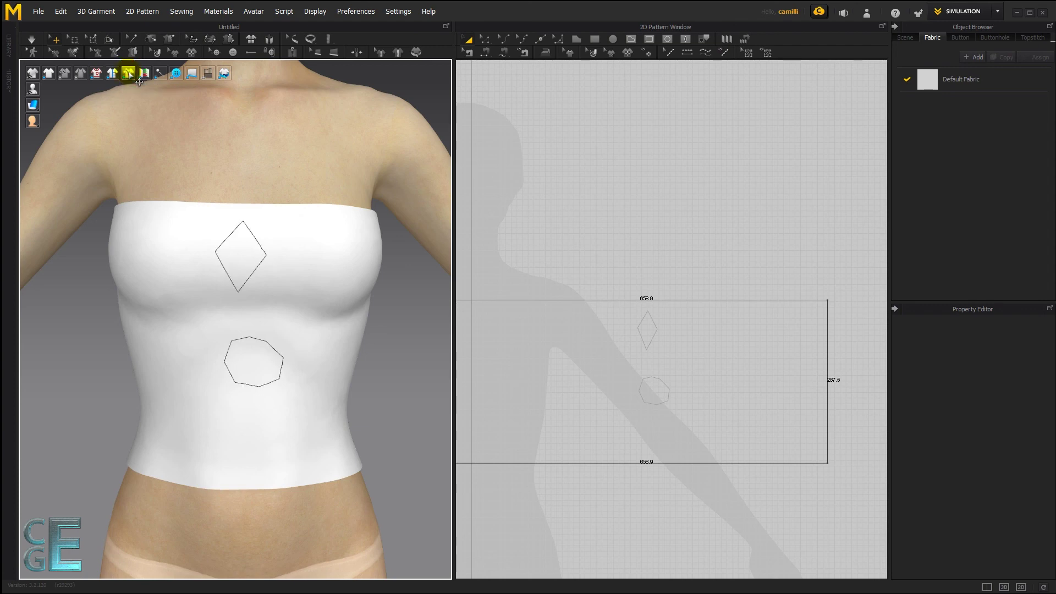
pyautogui.click(311, 11)
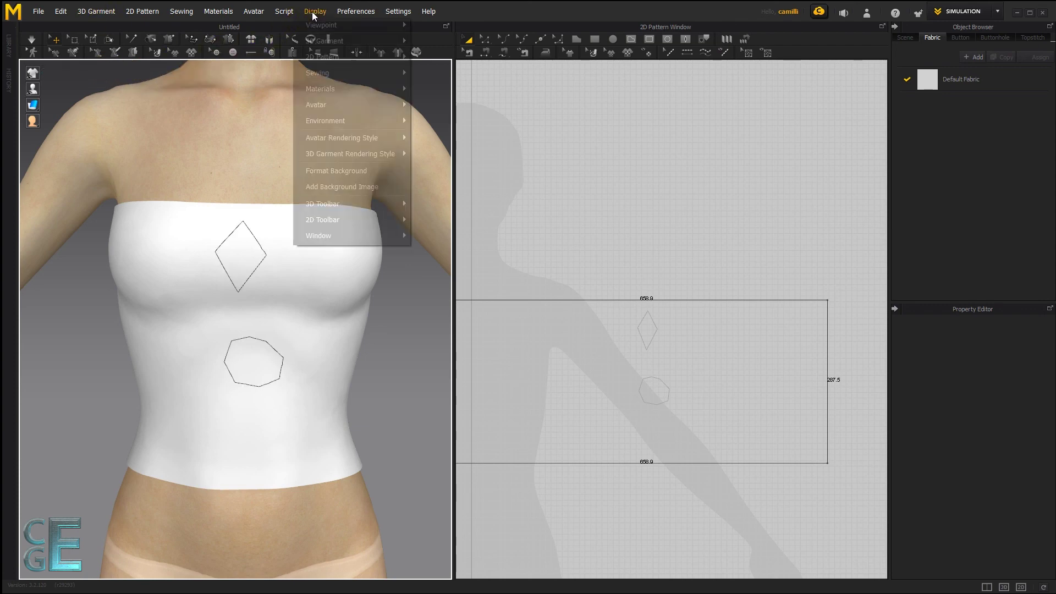
pyautogui.moveTo(322, 41)
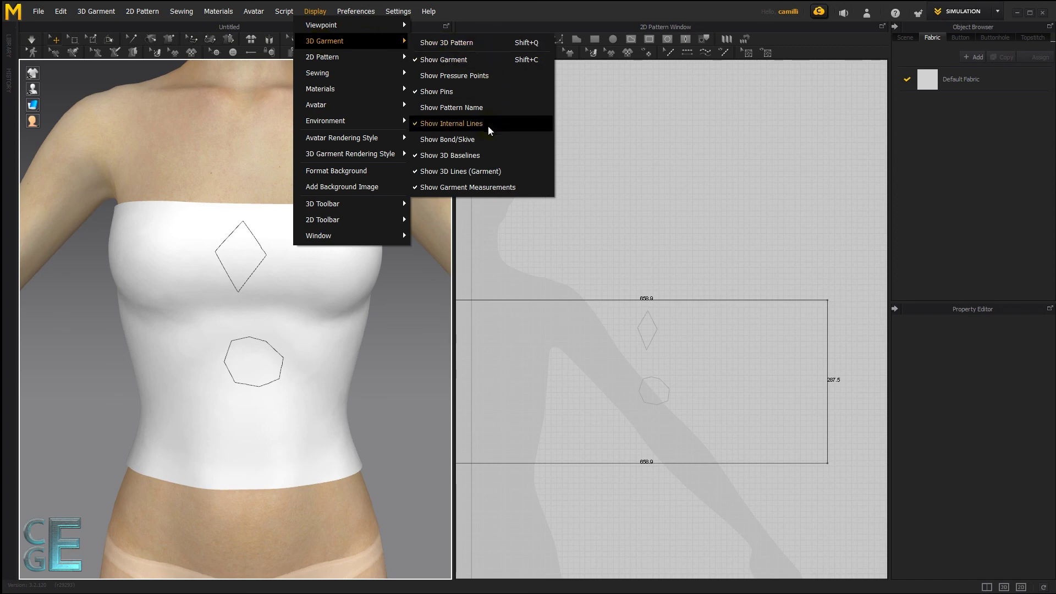
pyautogui.click(440, 171)
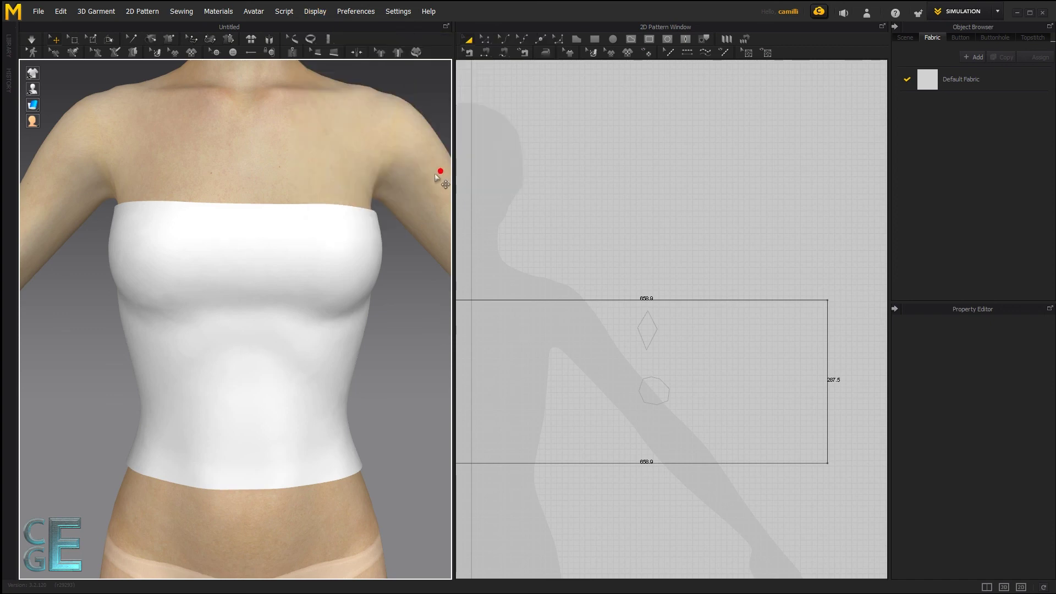
# Turn off Show 3D Lines for the 2D pattern to hide the 3D Pen outlines there
pyautogui.click(314, 12)
pyautogui.moveTo(332, 57)
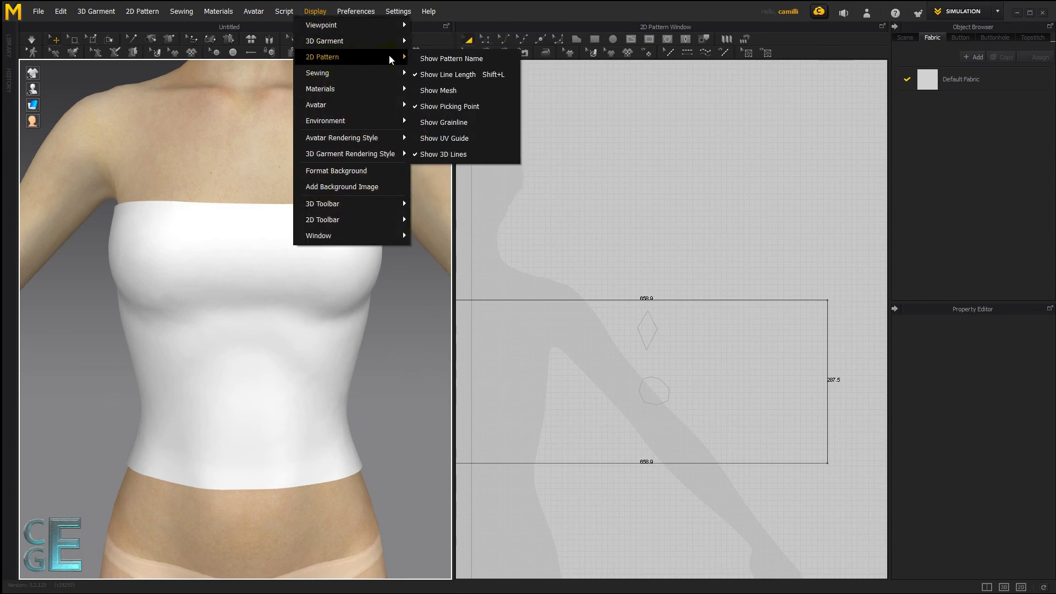
pyautogui.click(453, 154)
pyautogui.click(704, 340)
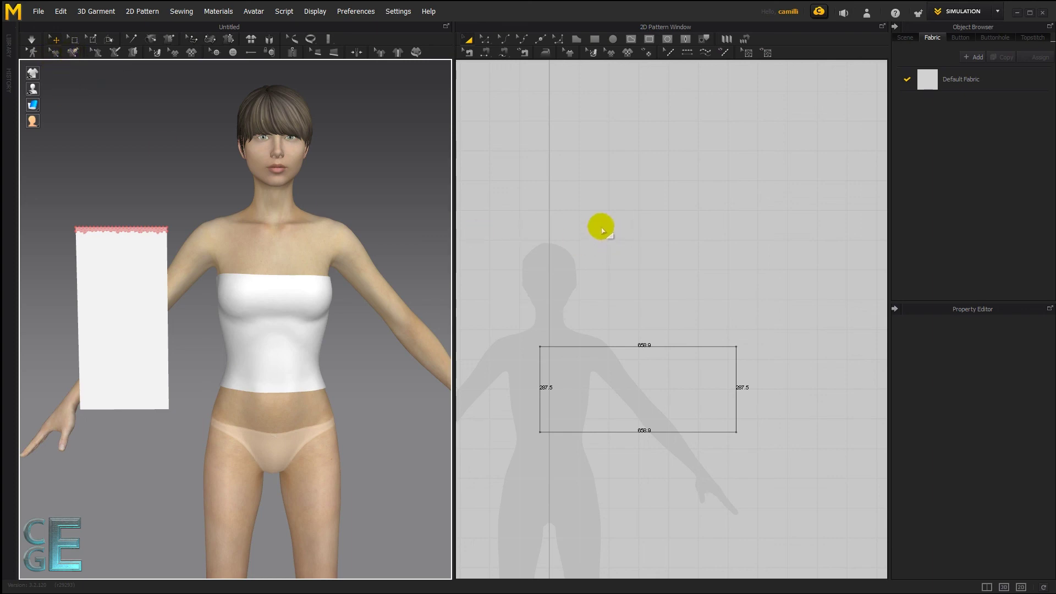
pyautogui.click(634, 42)
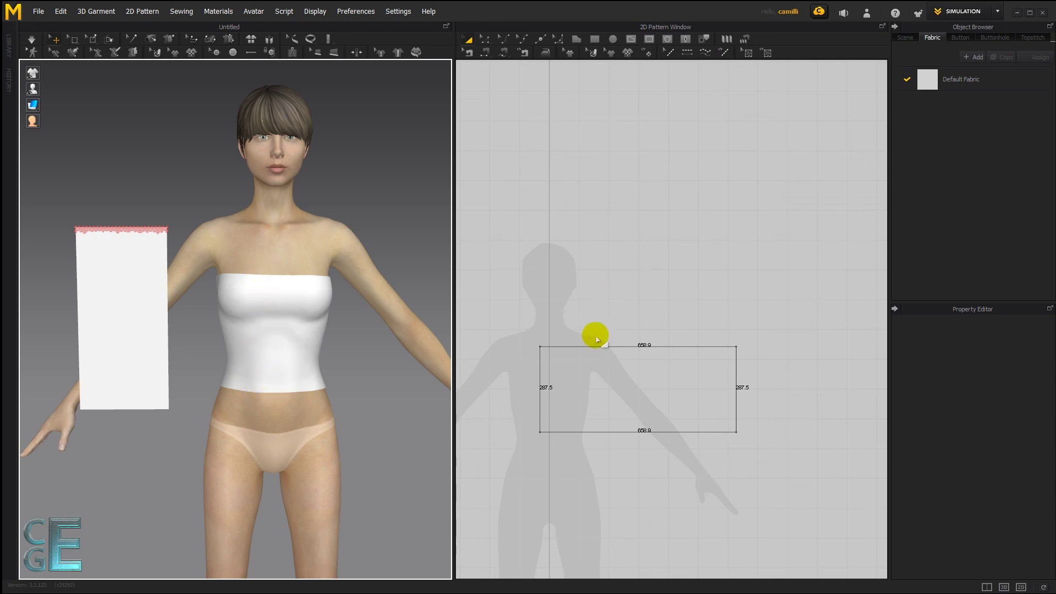
pyautogui.click(628, 352)
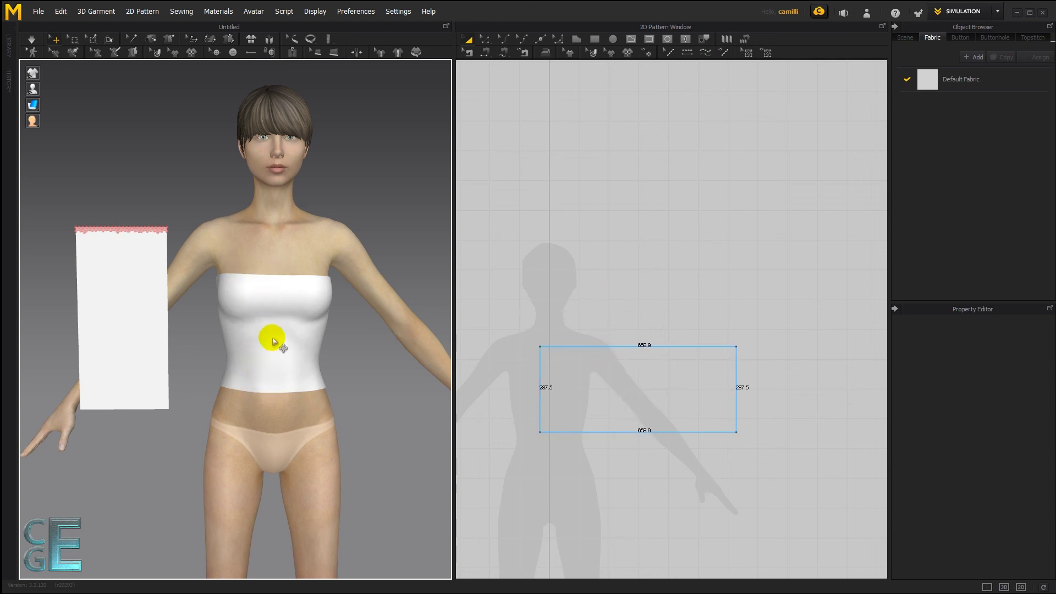